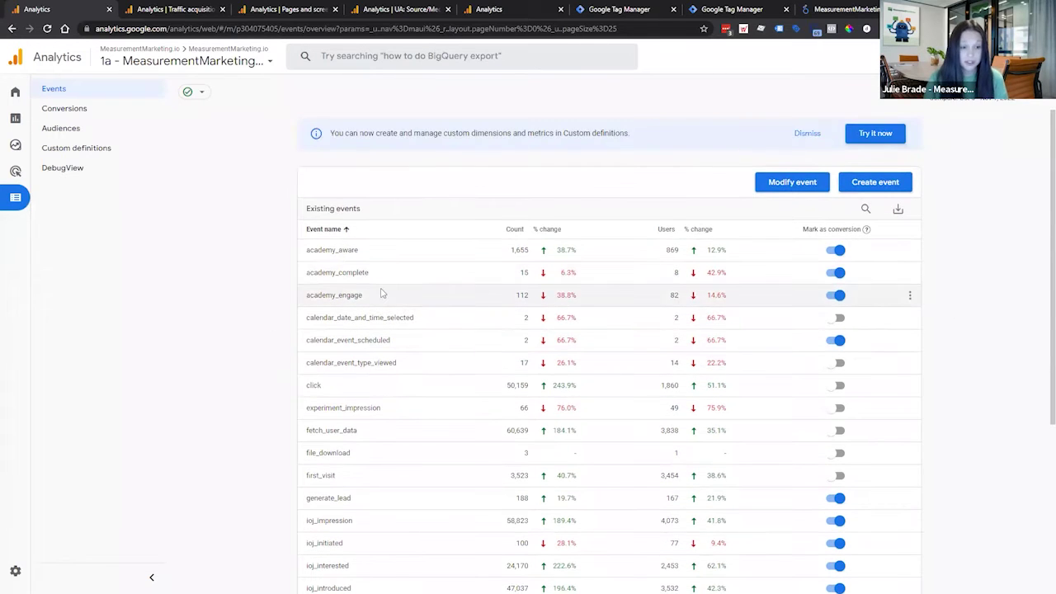
# Step: Show 50 rows per page in the existing events list and look through all the event names
pyautogui.moveTo(304, 253); pyautogui.dragTo(309, 301)
pyautogui.click(326, 250)
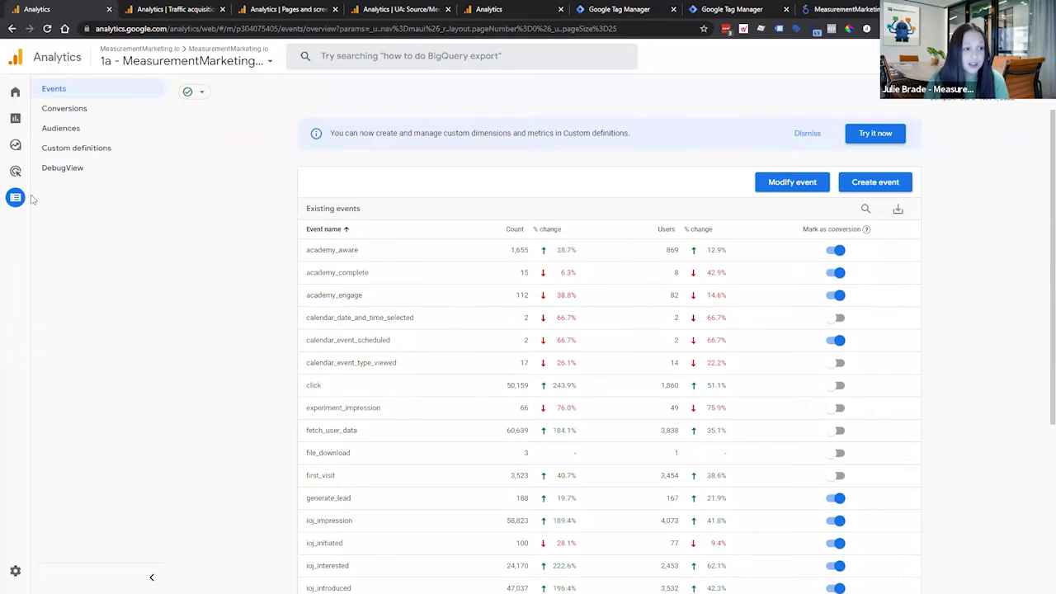
pyautogui.moveTo(19, 202)
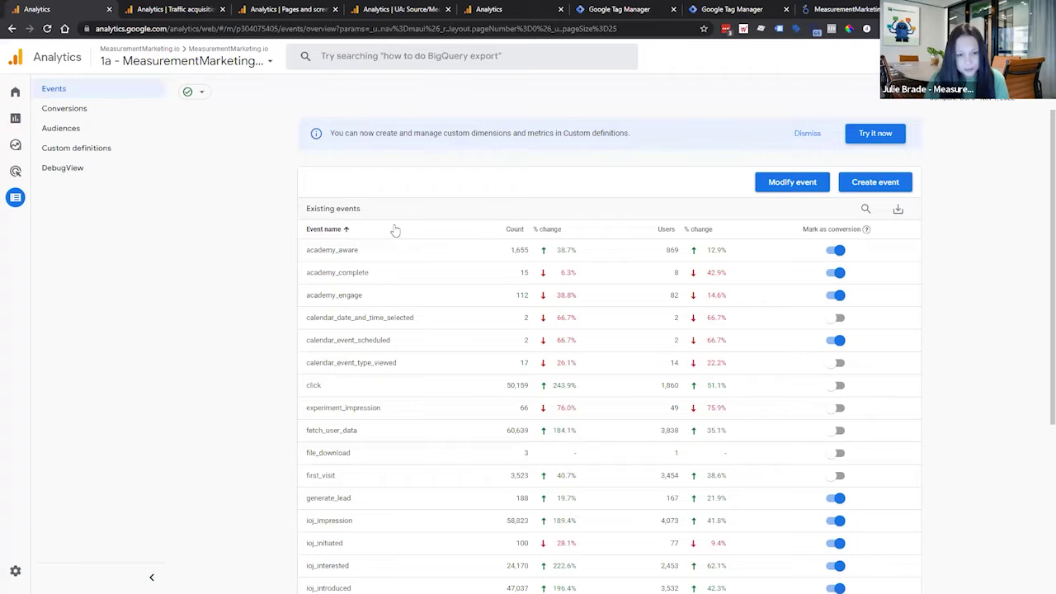
pyautogui.scroll(-1, 394, 231)
pyautogui.scroll(-4, 388, 247)
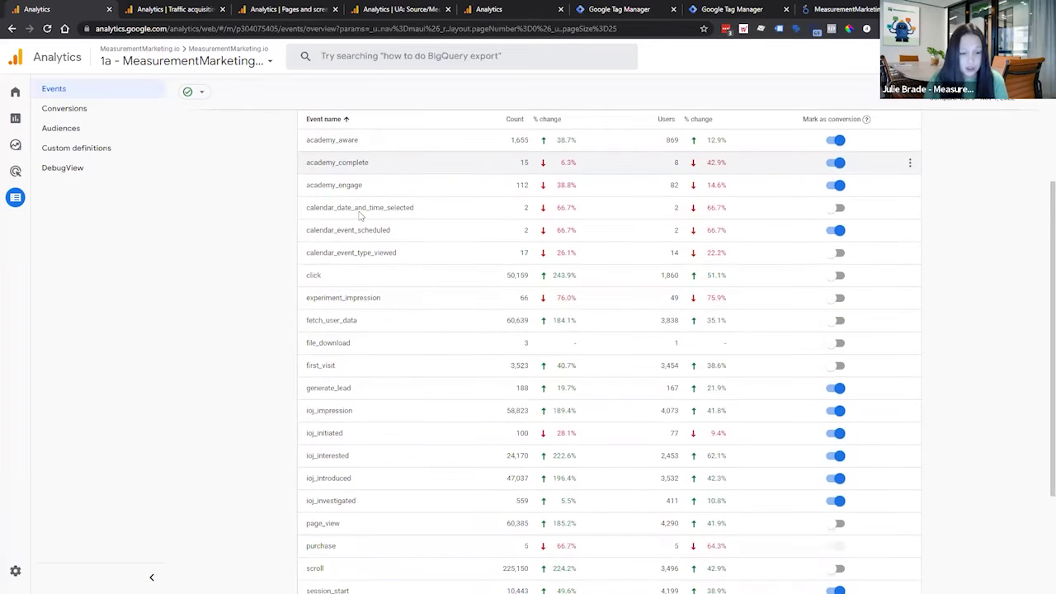
pyautogui.click(801, 554)
pyautogui.click(796, 573)
pyautogui.scroll(4, 367, 182)
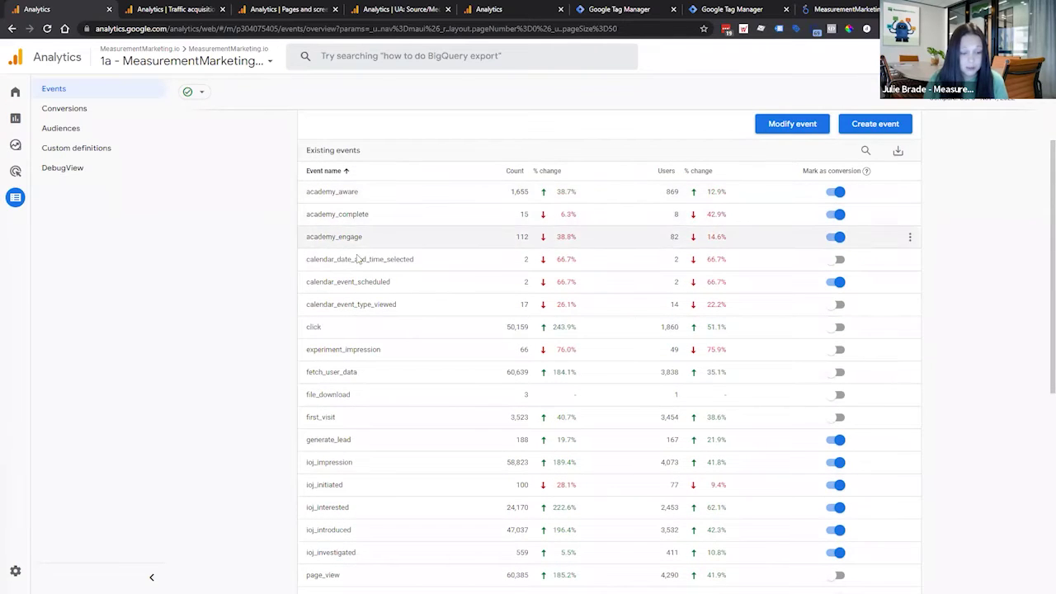
pyautogui.scroll(-4, 376, 252)
pyautogui.scroll(-1, 379, 239)
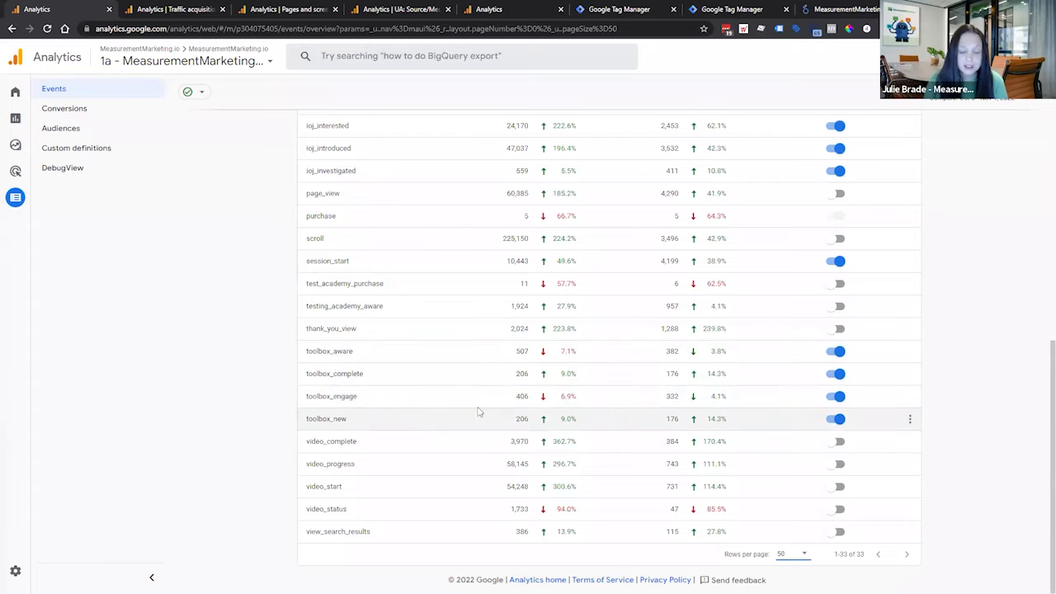
pyautogui.scroll(5, 477, 412)
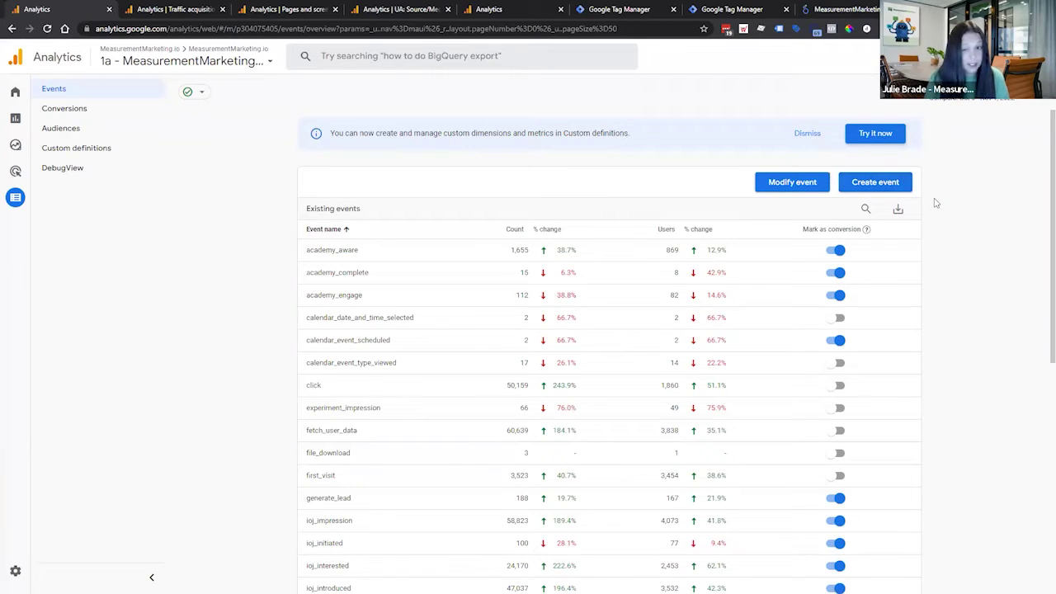
# Step: Start a new custom event and set its first matching condition to event_name contains page_view
pyautogui.click(881, 191)
pyautogui.click(863, 97)
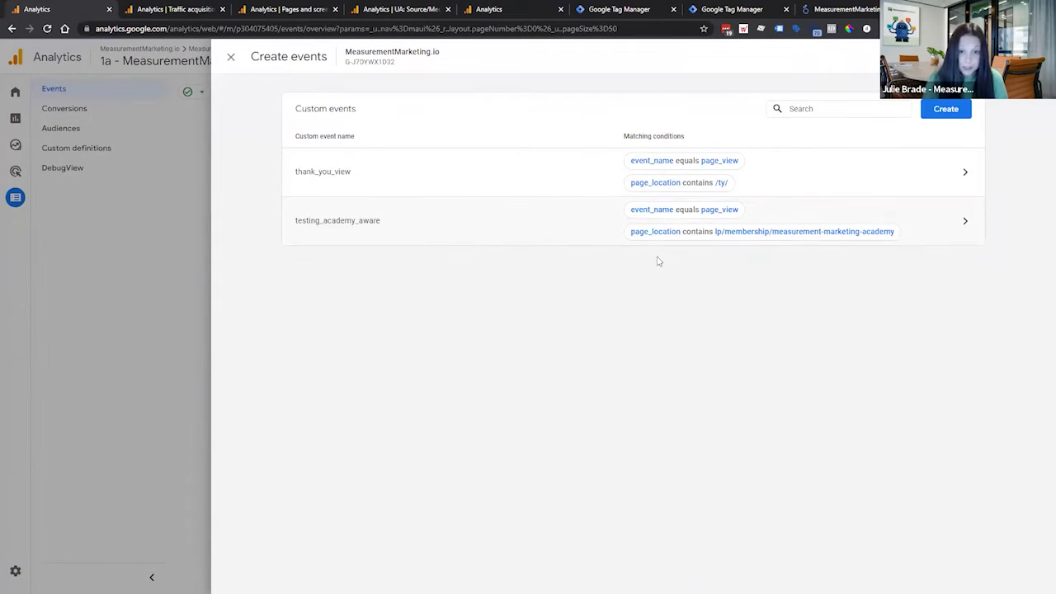
pyautogui.click(946, 109)
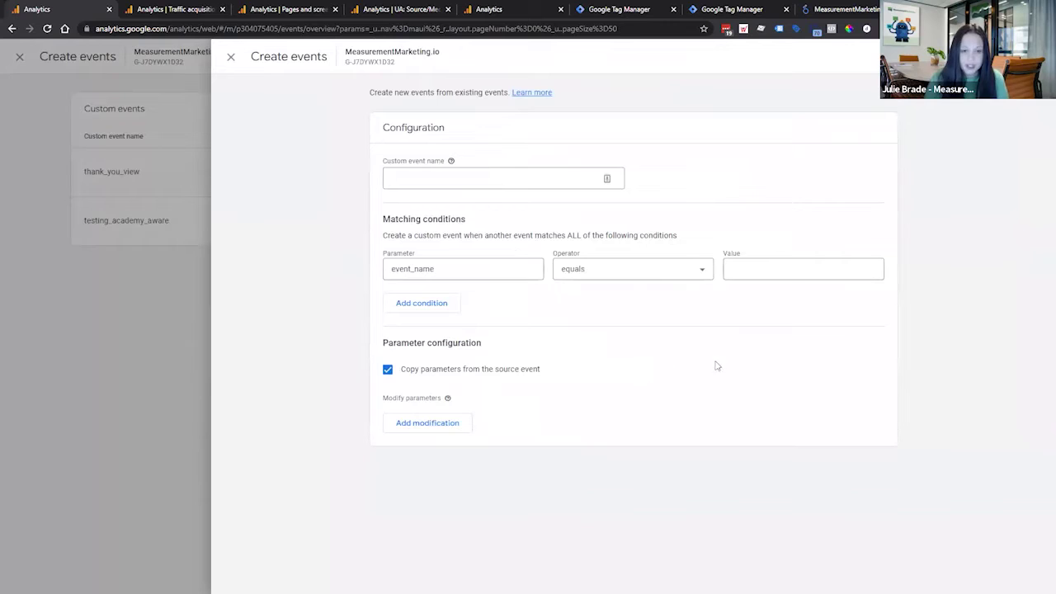
pyautogui.click(423, 270)
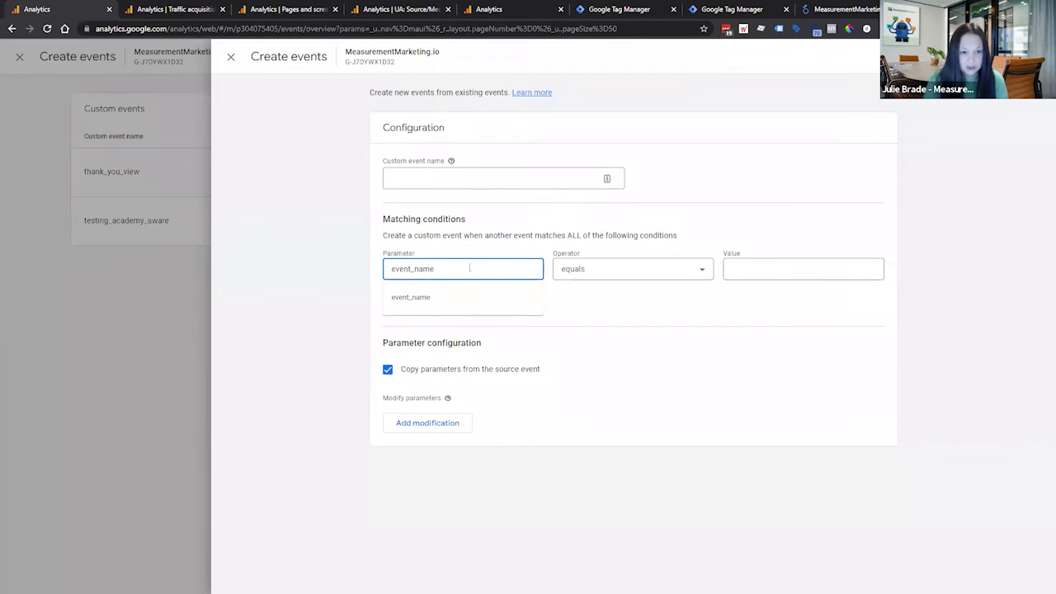
pyautogui.click(639, 272)
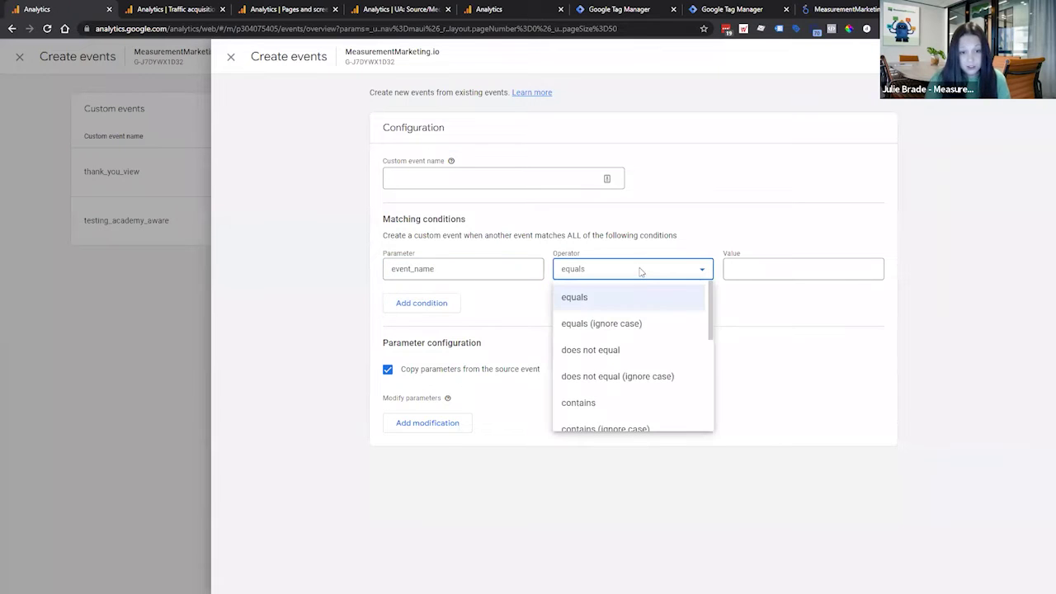
pyautogui.click(639, 402)
pyautogui.click(734, 271)
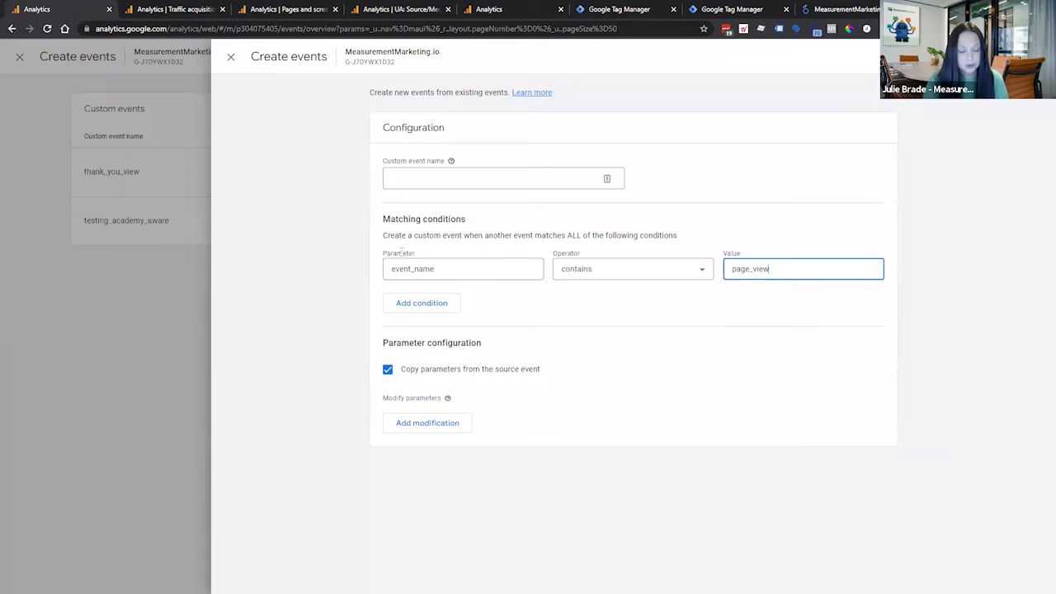
# Step: Duplicate the Analytics browser tab and look through the existing event names there
pyautogui.moveTo(425, 257); pyautogui.dragTo(383, 254)
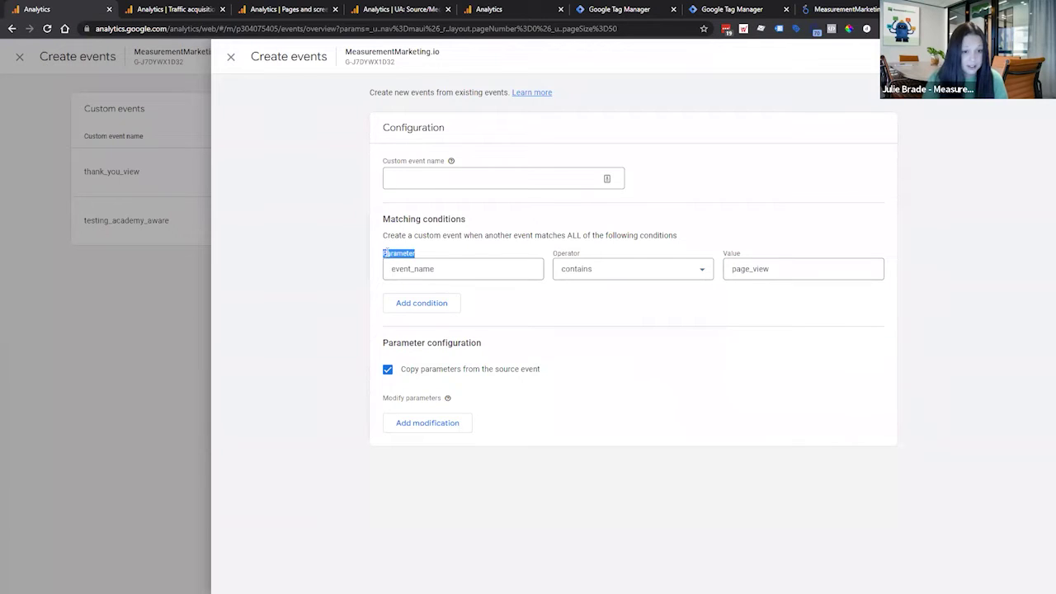
pyautogui.click(433, 250)
pyautogui.moveTo(393, 268); pyautogui.dragTo(433, 268)
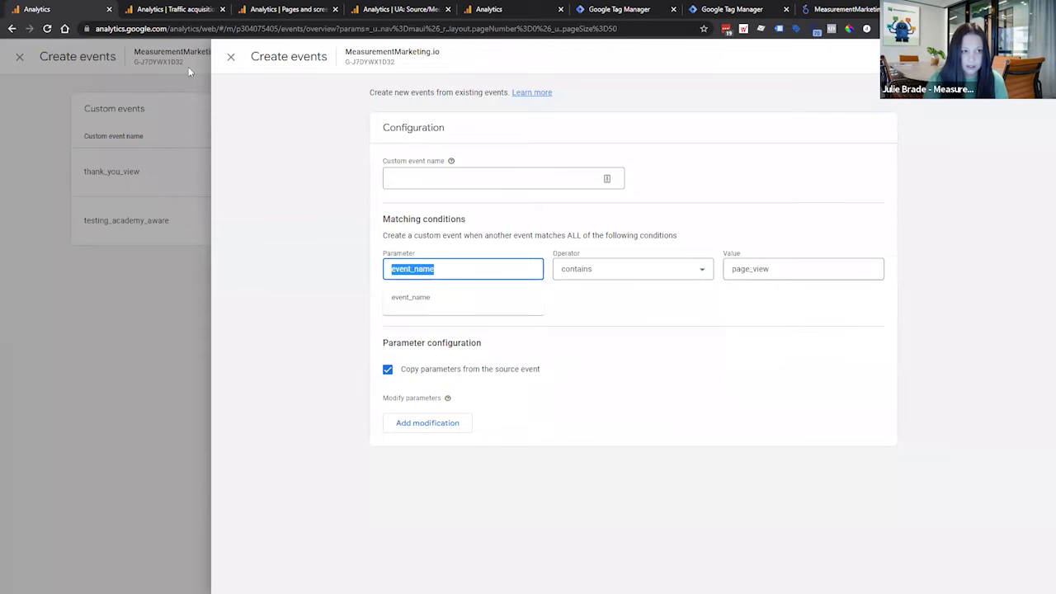
pyautogui.rightClick(53, 10)
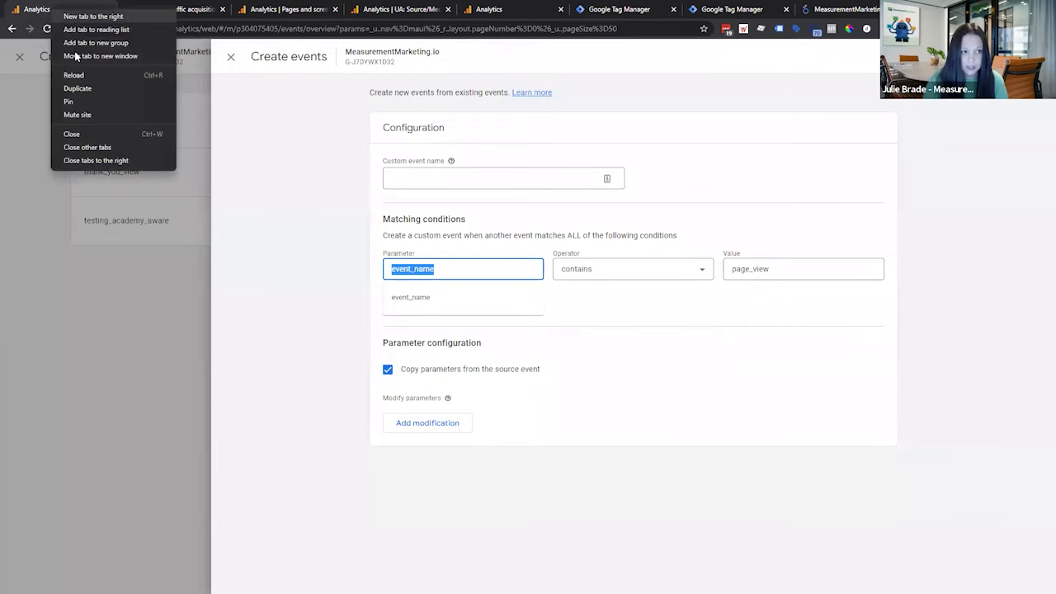
pyautogui.click(78, 88)
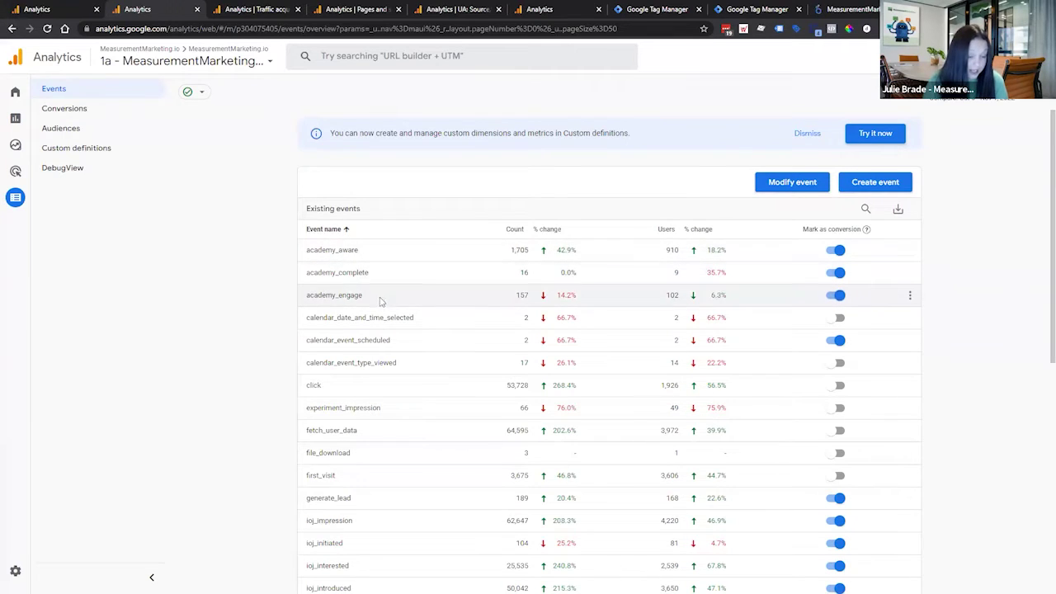
pyautogui.scroll(-4, 381, 302)
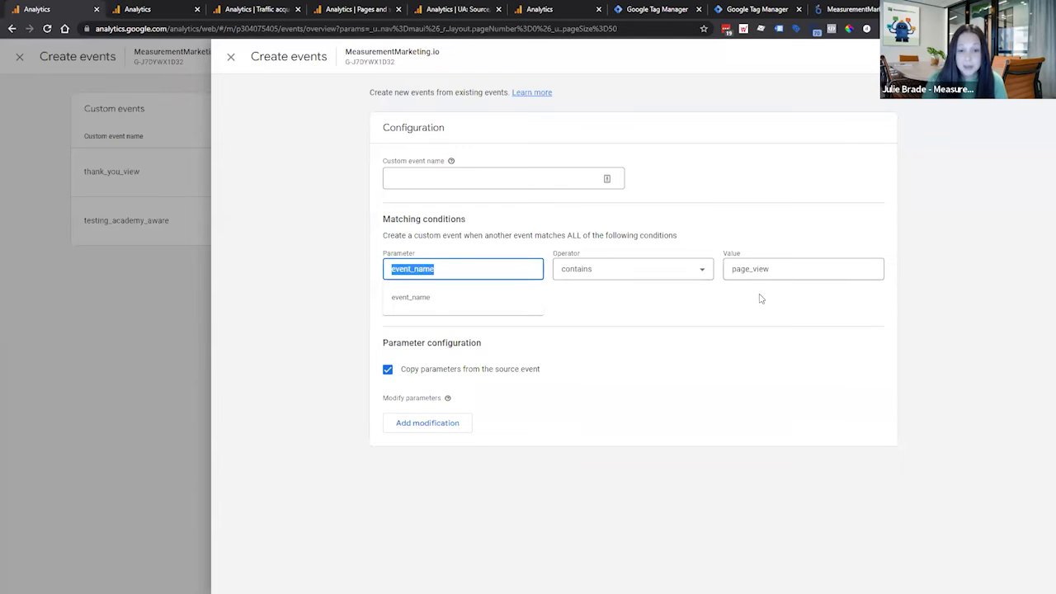
# Step: Add a second matching condition with the parameter page_location and the operator contains
pyautogui.click(506, 314)
pyautogui.click(438, 305)
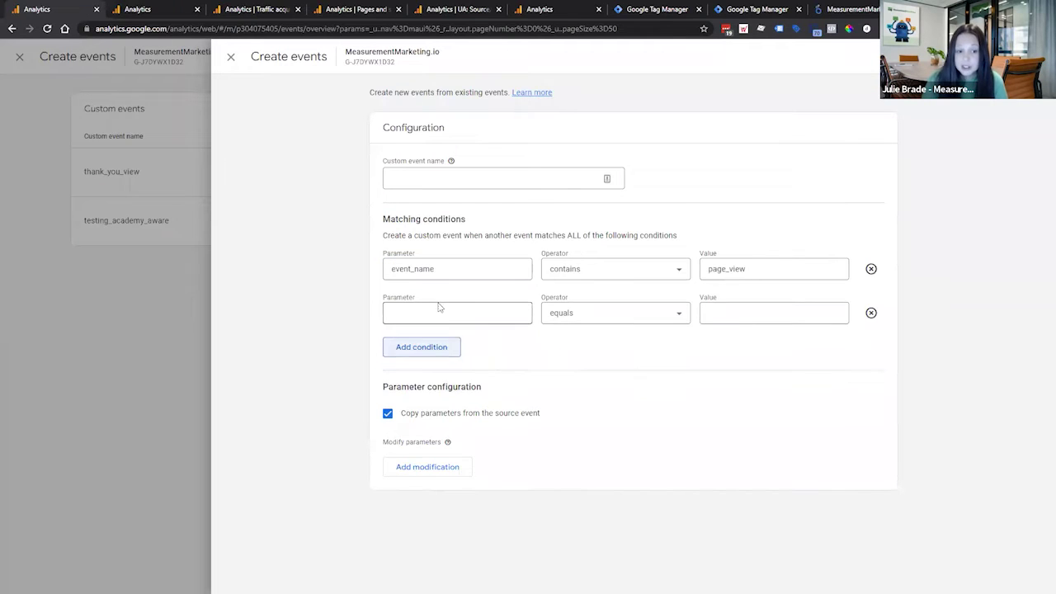
pyautogui.doubleClick(403, 297)
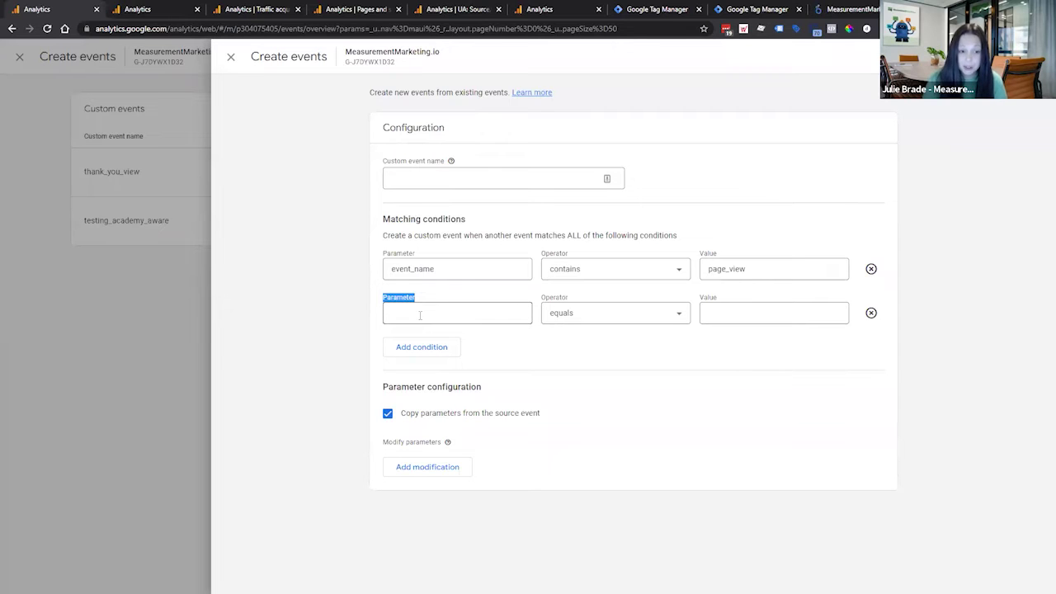
pyautogui.click(420, 314)
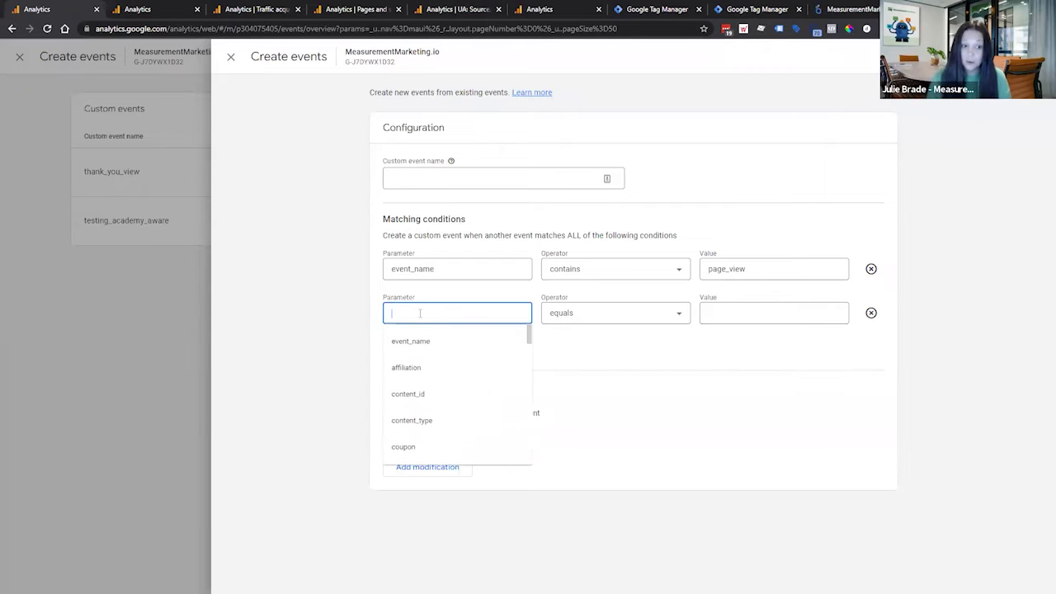
pyautogui.write('pag')
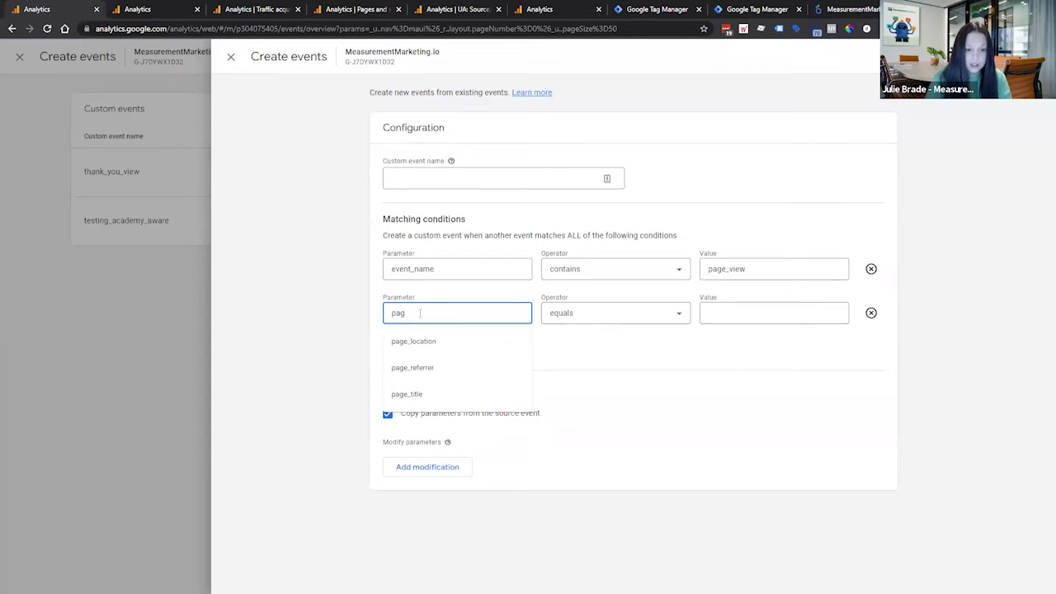
pyautogui.click(422, 340)
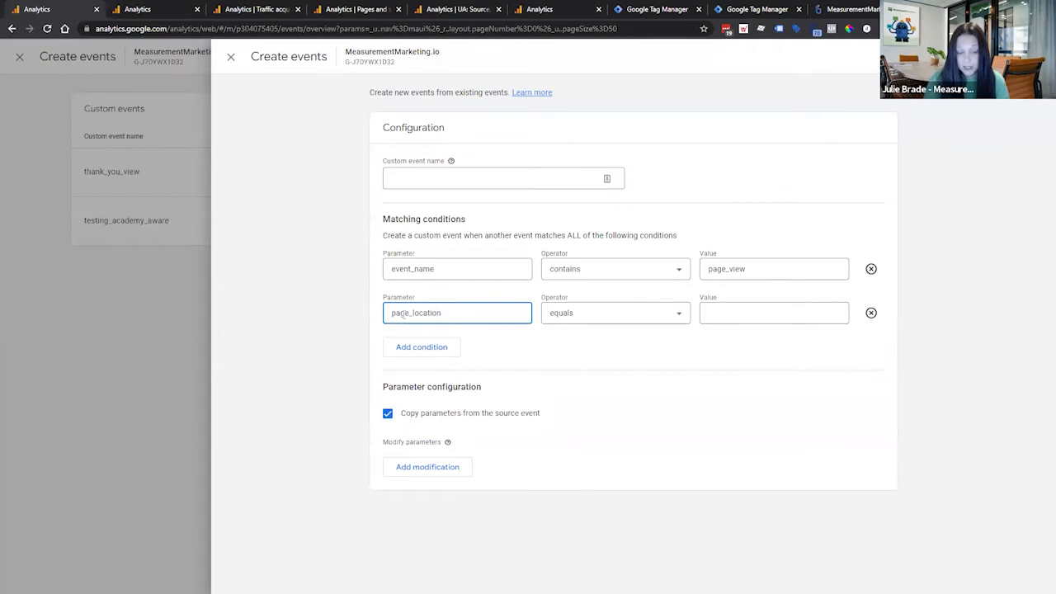
pyautogui.click(660, 322)
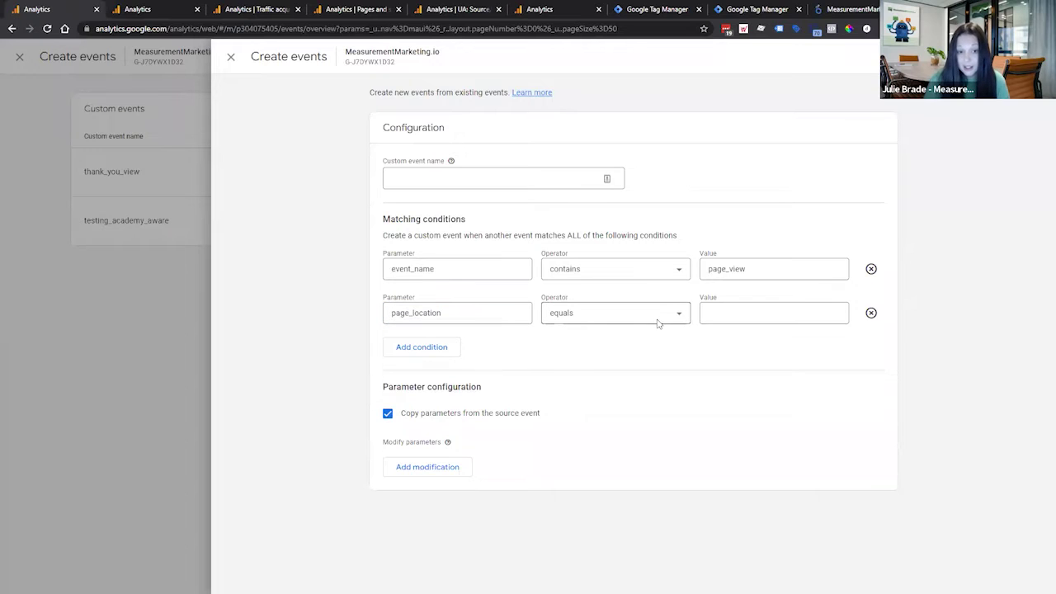
pyautogui.click(614, 445)
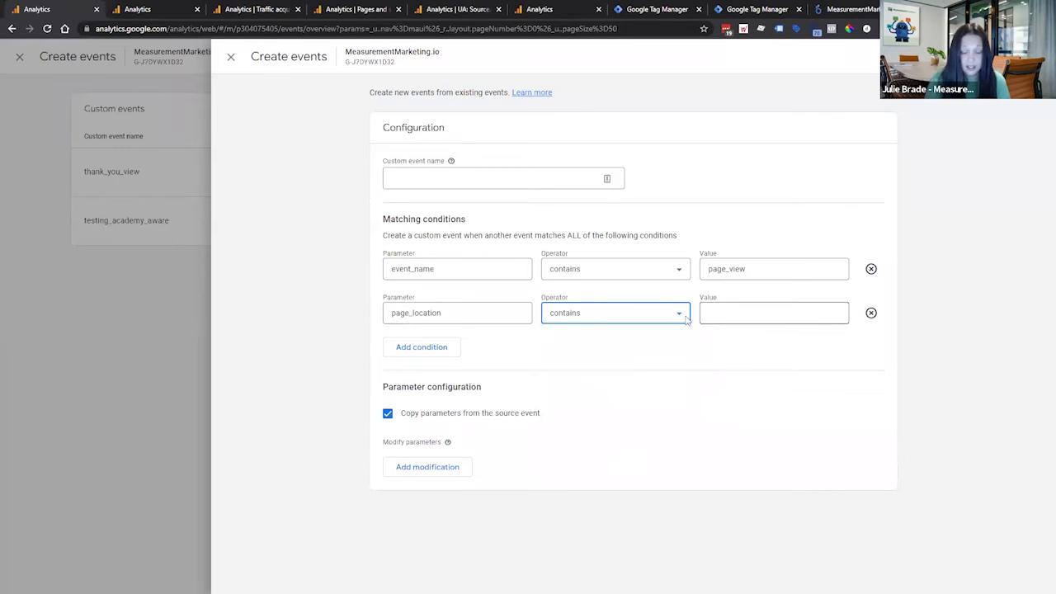
# Step: Set the page_location value to lp/membership/measurement-marketing-academy/, copied from the address of The Academy page on measurementmarketing.io
pyautogui.click(772, 315)
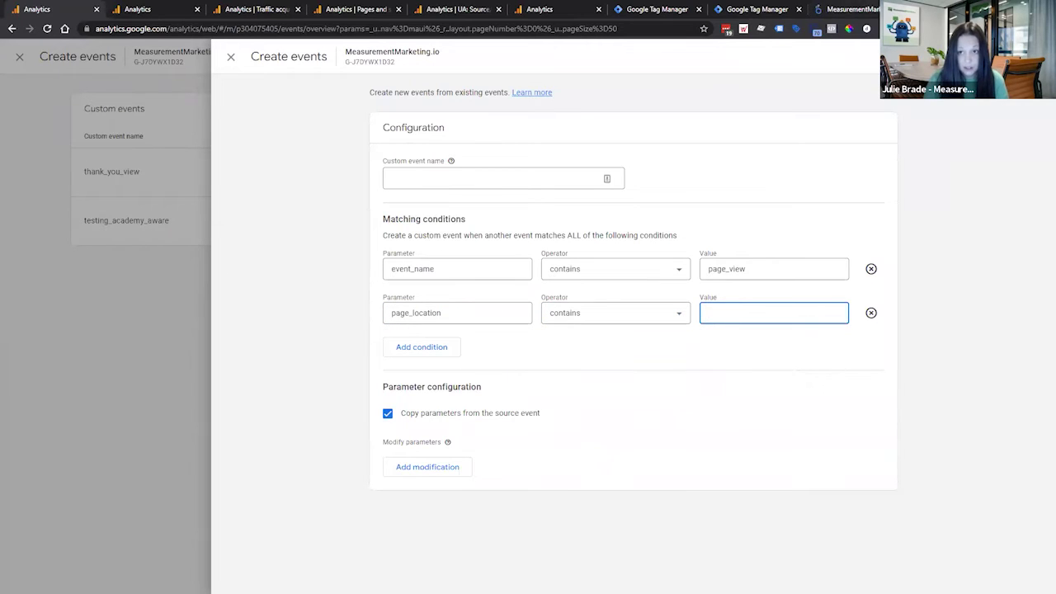
pyautogui.hotkey('ctrl', 'shift', 'n')
pyautogui.write('measurementmarketing.io')
pyautogui.press('Return')
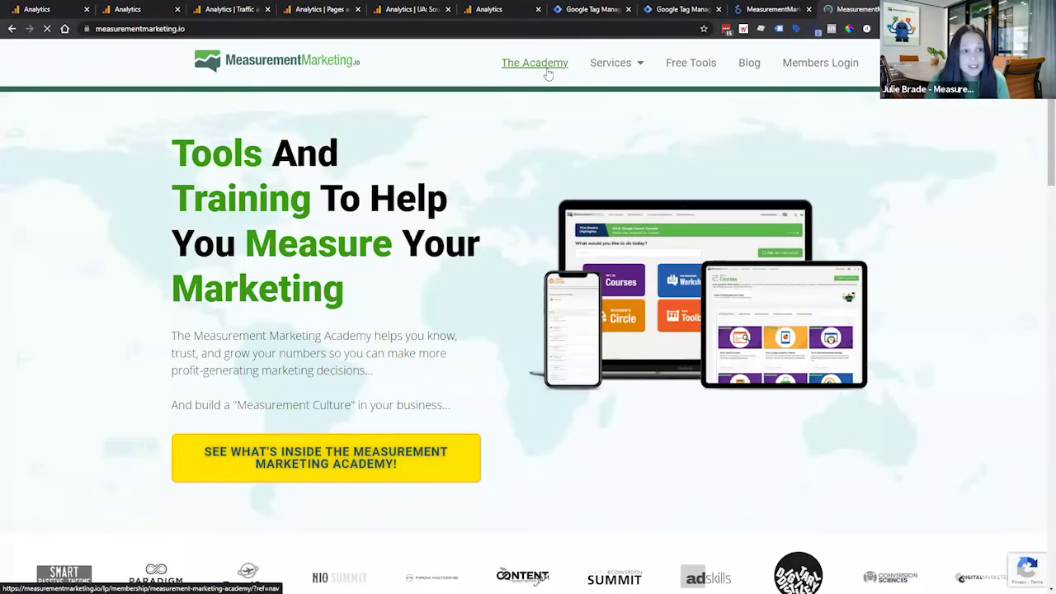
pyautogui.click(548, 73)
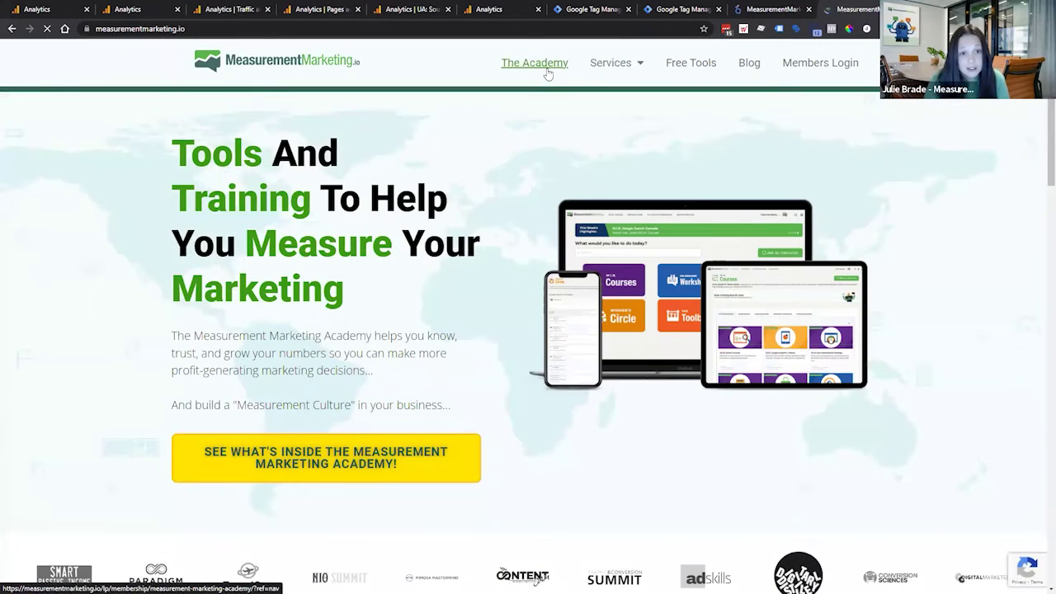
pyautogui.moveTo(368, 31); pyautogui.dragTo(189, 29)
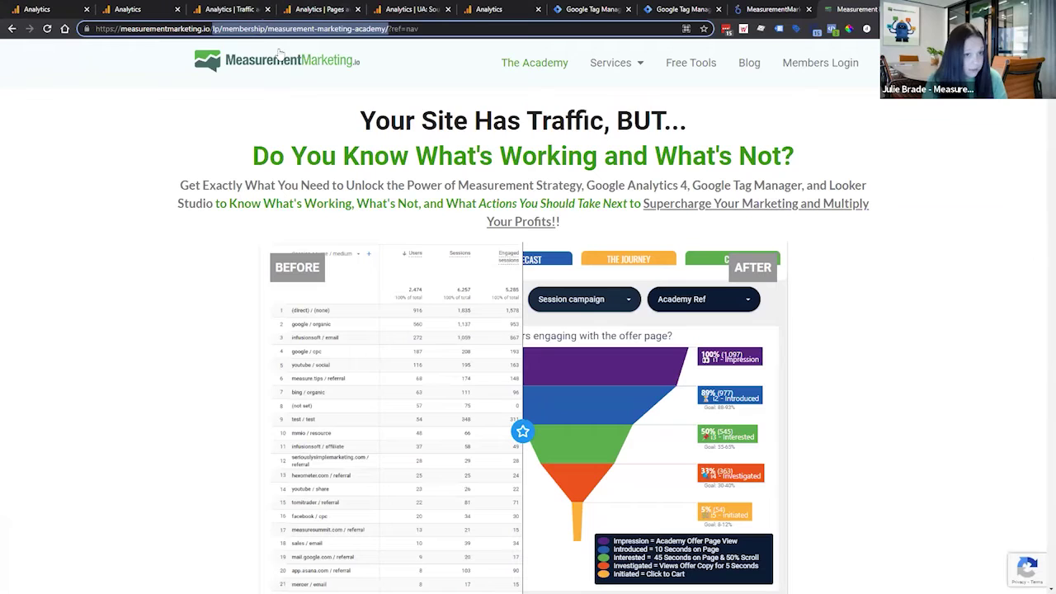
pyautogui.click(14, 6)
pyautogui.hotkey('ctrl', 'v')
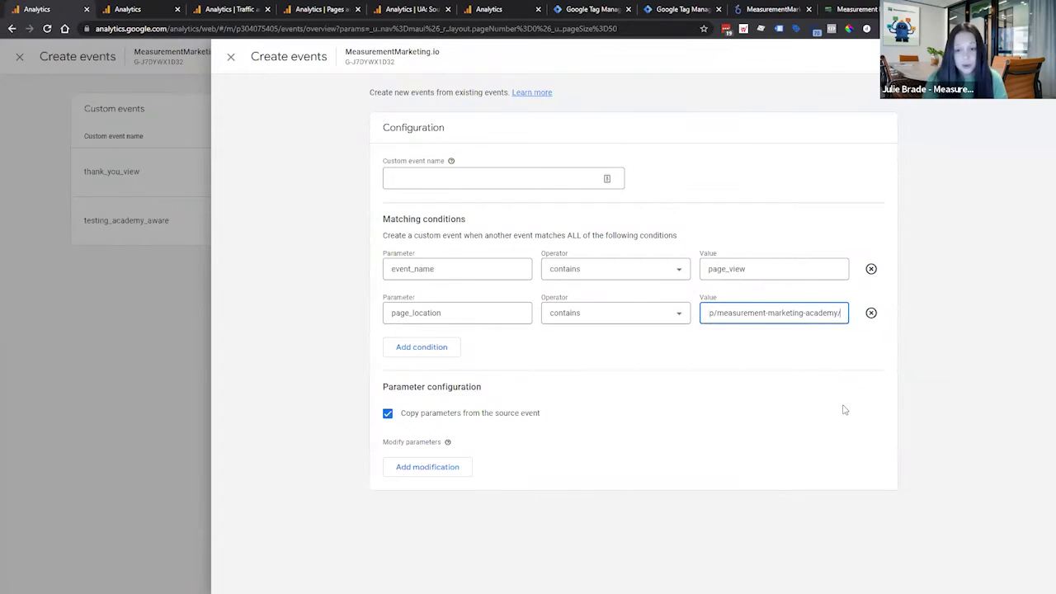
# Step: Name the custom event ga4ward_academy_aware and create it
pyautogui.click(555, 178)
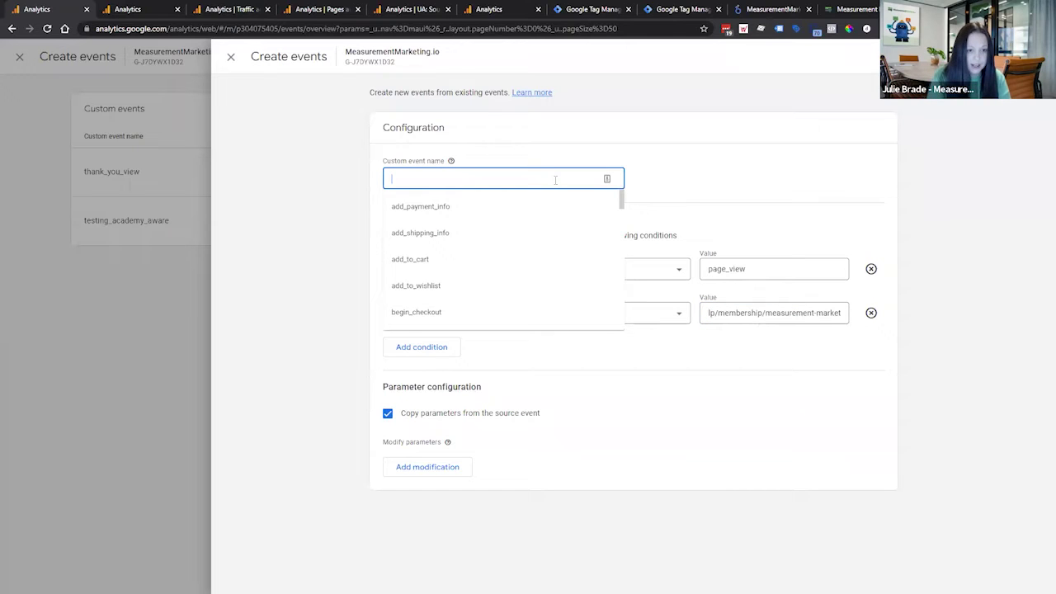
pyautogui.write('ga4ward_academy_aware')
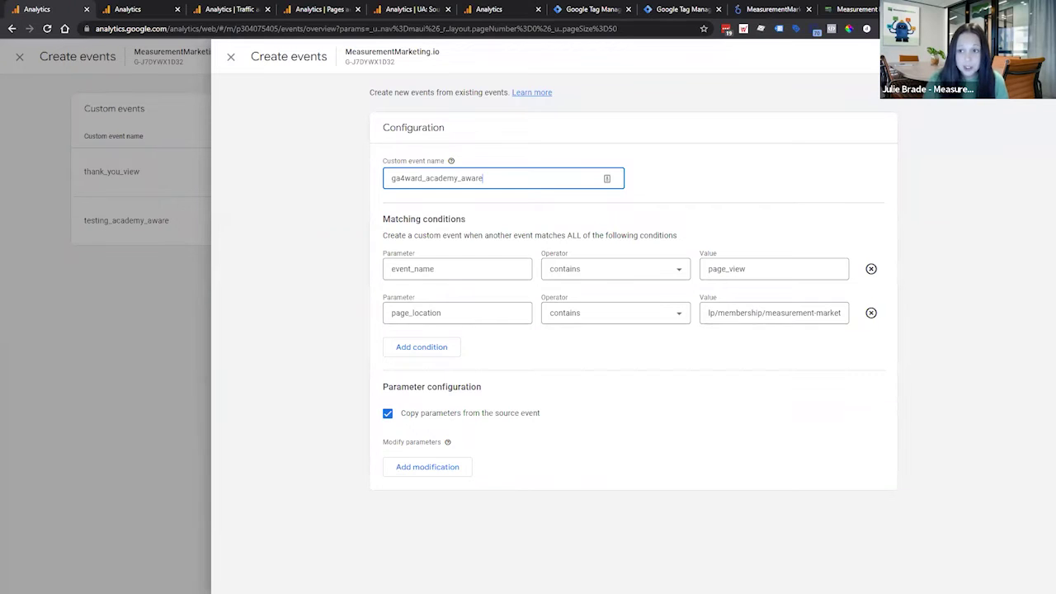
pyautogui.press('Return')
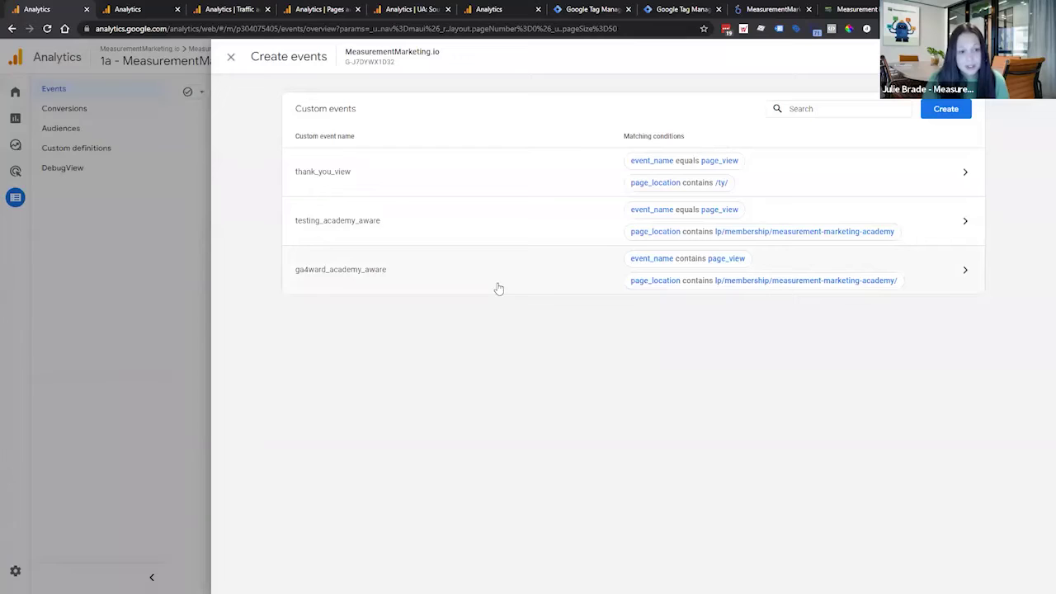
# Step: Make a copy of the ga4ward_academy_aware event and name it ga4ward_academy_engage
pyautogui.click(498, 288)
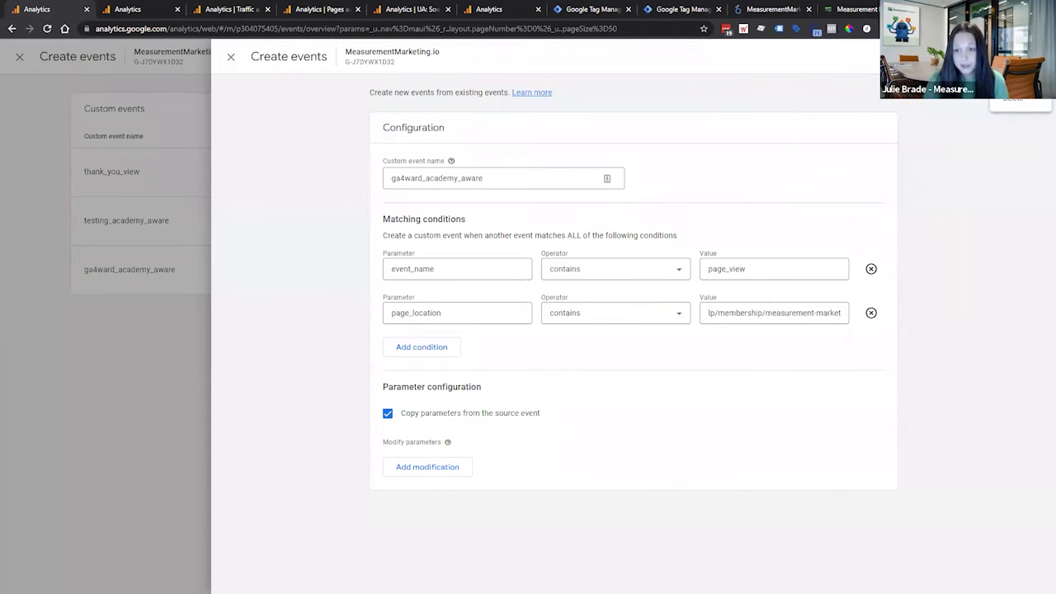
pyautogui.click(1016, 79)
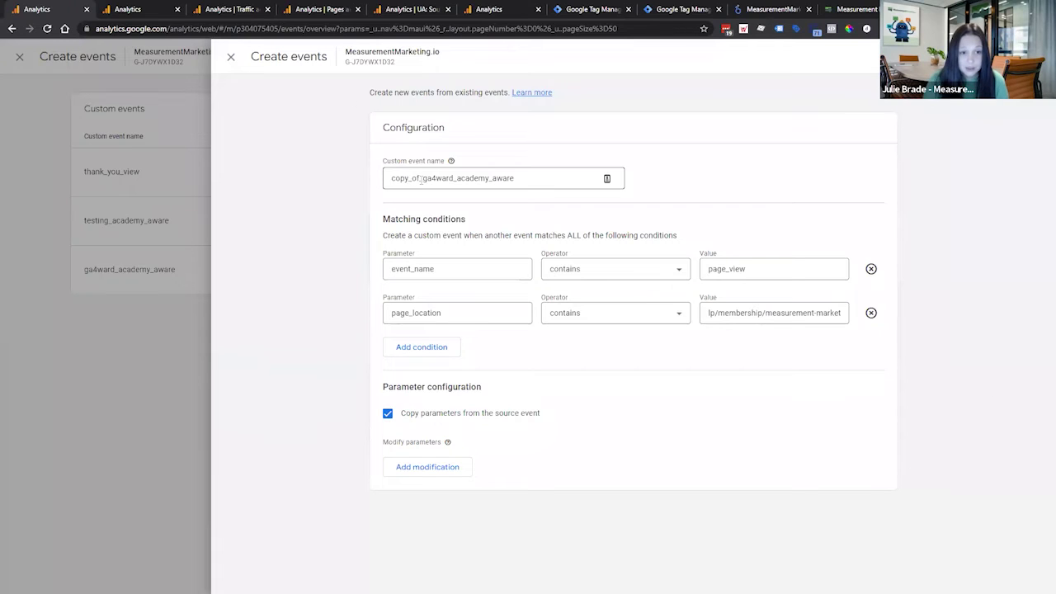
pyautogui.moveTo(422, 178); pyautogui.dragTo(369, 182)
pyautogui.press('BackSpace')
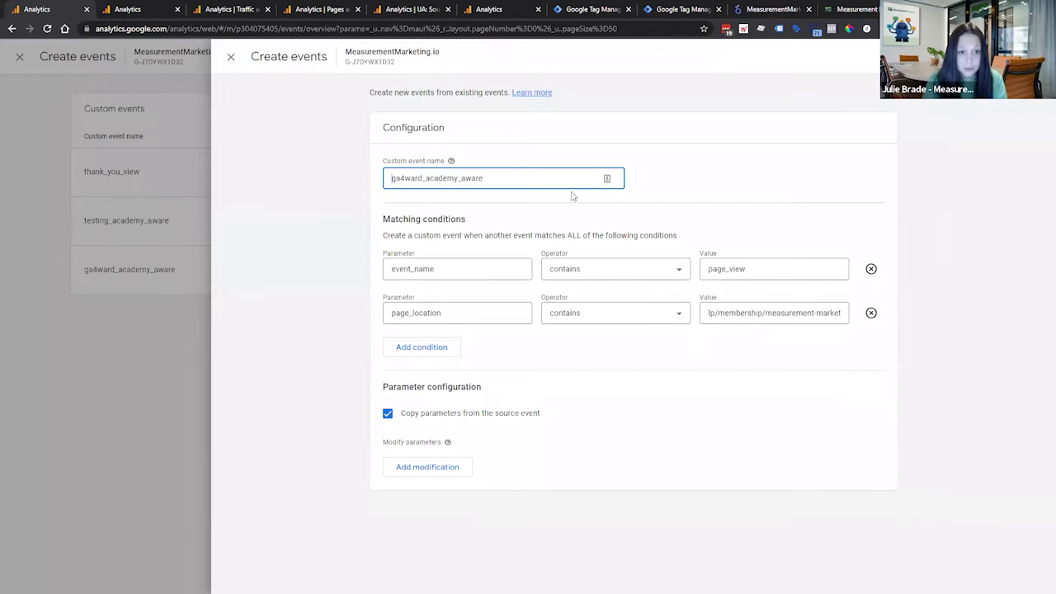
pyautogui.moveTo(478, 178); pyautogui.dragTo(466, 178)
pyautogui.write('engag')
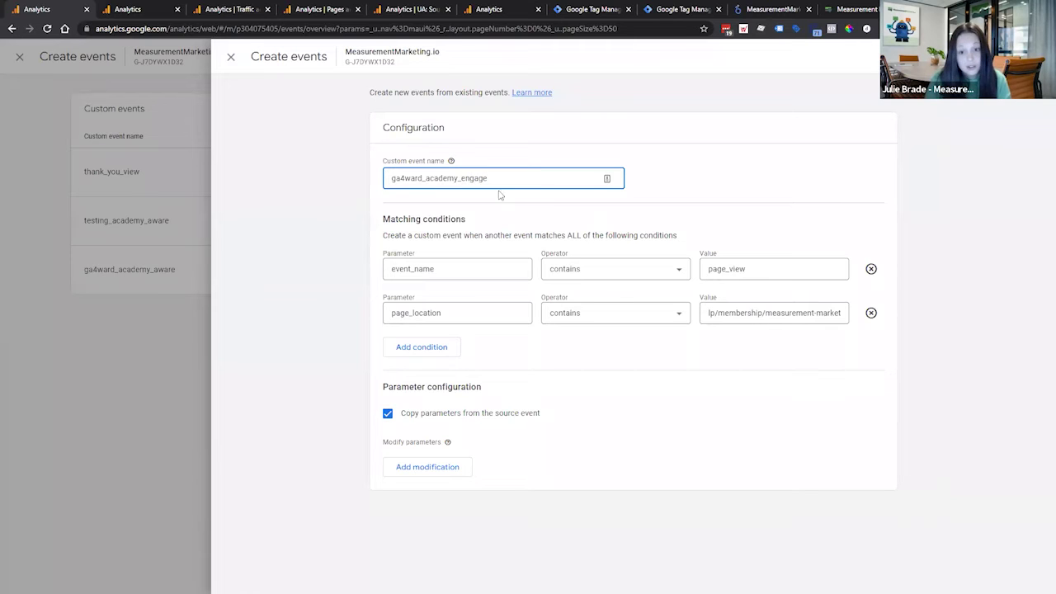
# Step: Open the paid membership order form from The Academy page and copy /orderForms/academy from its address
pyautogui.click(855, 9)
pyautogui.scroll(-3, 912, 242)
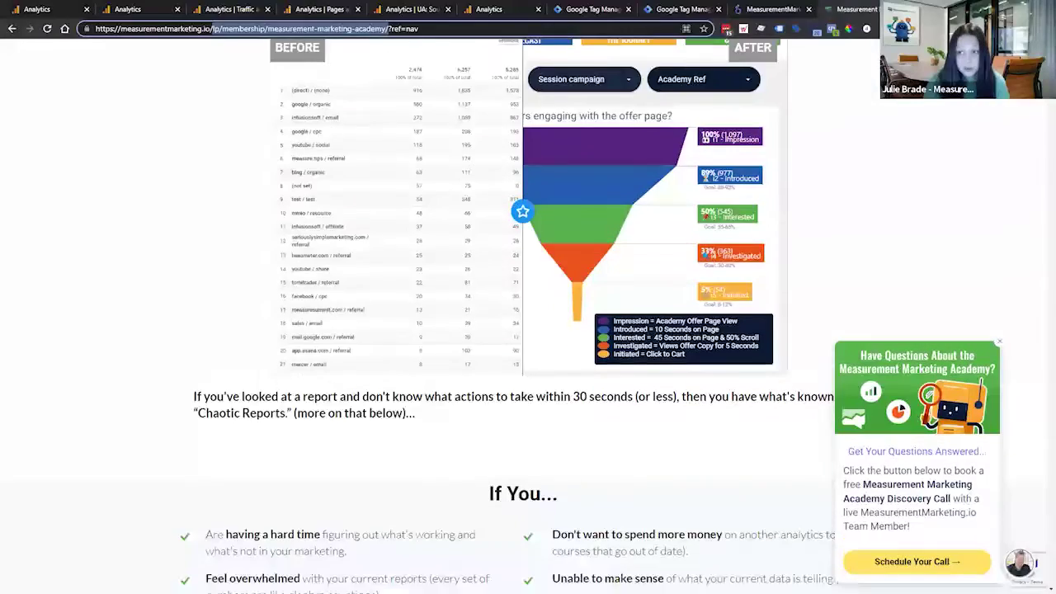
pyautogui.moveTo(1041, 129); pyautogui.dragTo(1051, 472)
pyautogui.scroll(-2, 1051, 472)
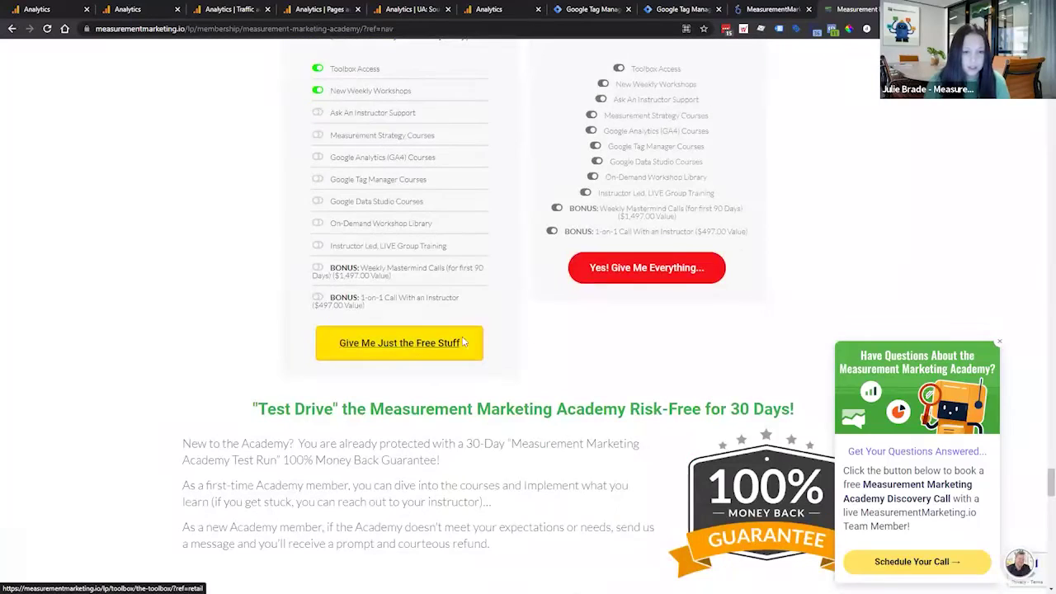
pyautogui.rightClick(608, 285)
pyautogui.click(629, 288)
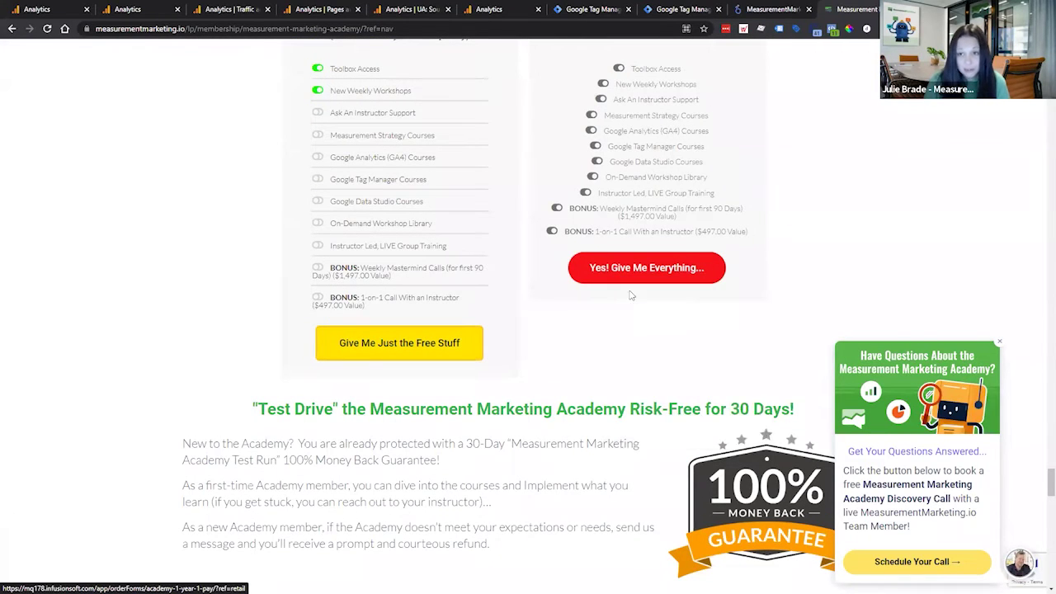
pyautogui.click(854, 9)
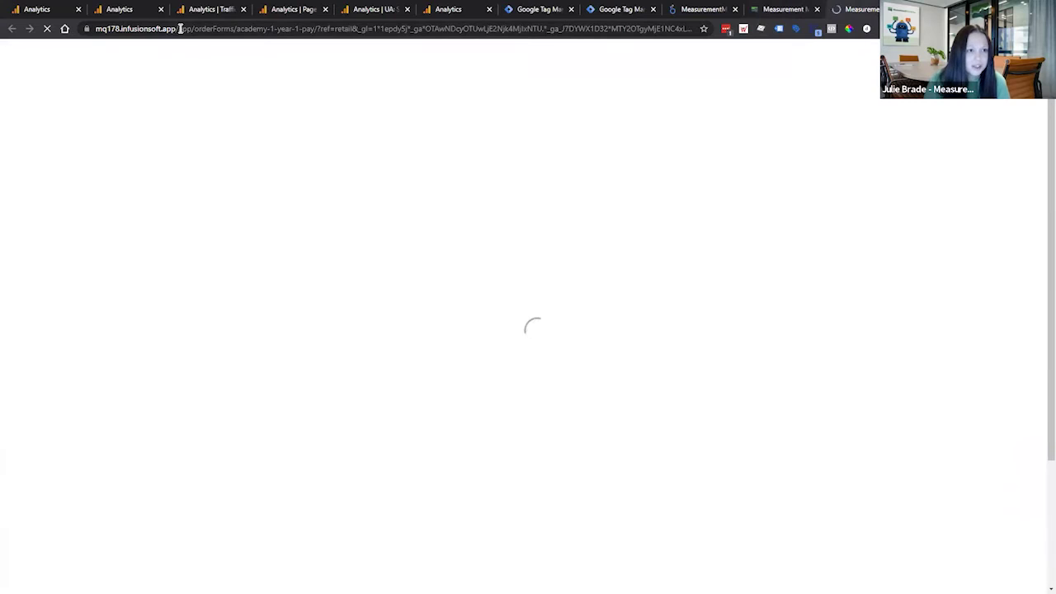
pyautogui.moveTo(191, 29); pyautogui.dragTo(269, 30)
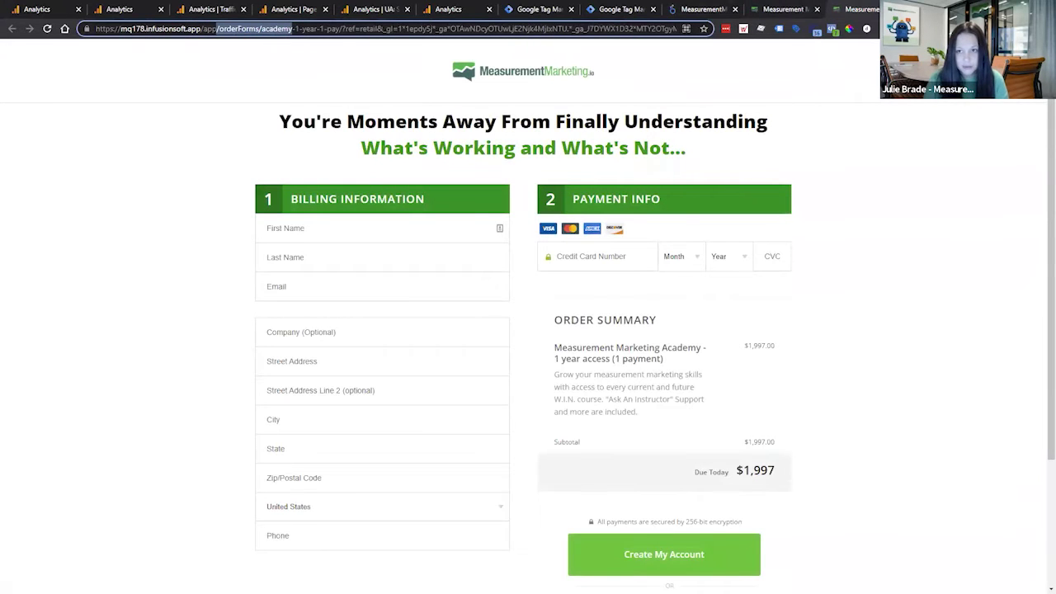
pyautogui.hotkey('ctrl', 'w')
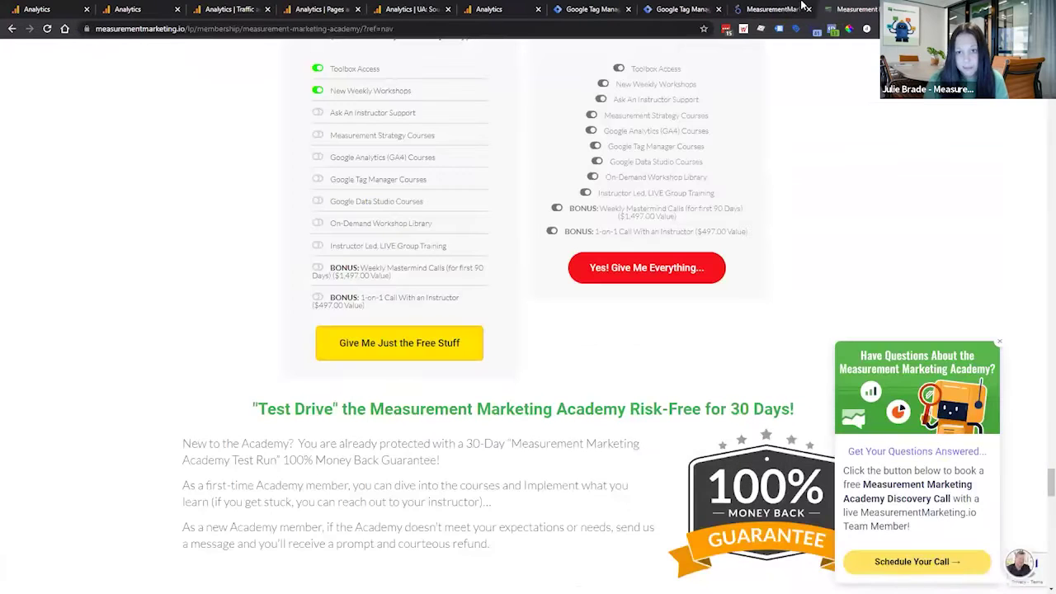
# Step: Set the page_location value of ga4ward_academy_engage to /orderForms/academy and create the event
pyautogui.click(59, 5)
pyautogui.tripleClick(723, 312)
pyautogui.hotkey('ctrl', 'v')
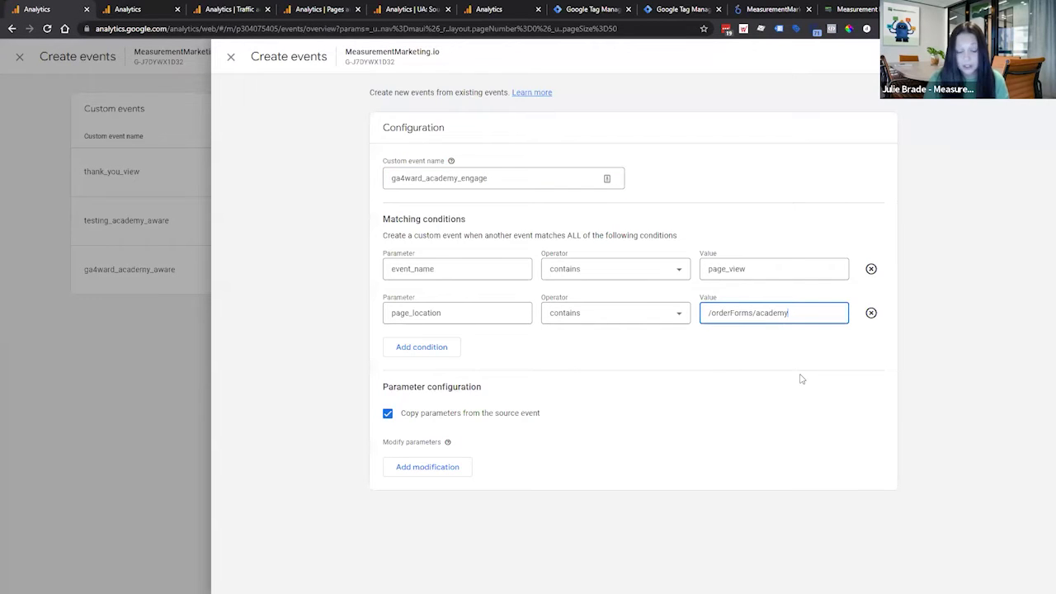
pyautogui.click(1015, 56)
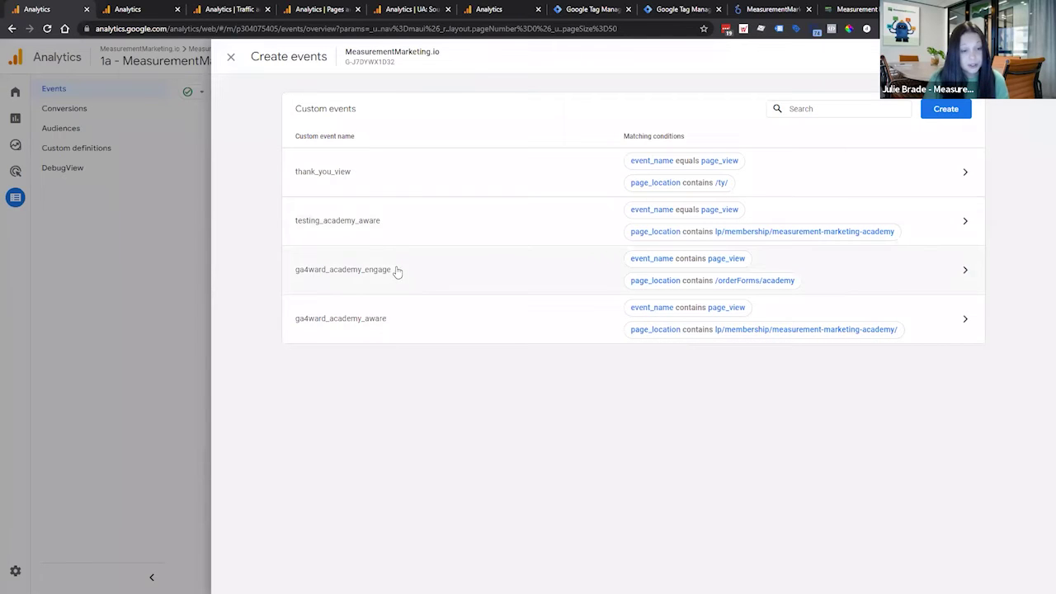
# Step: Make a copy of the ga4ward_academy_aware event and name it ga4ward_academy_complete
pyautogui.click(528, 325)
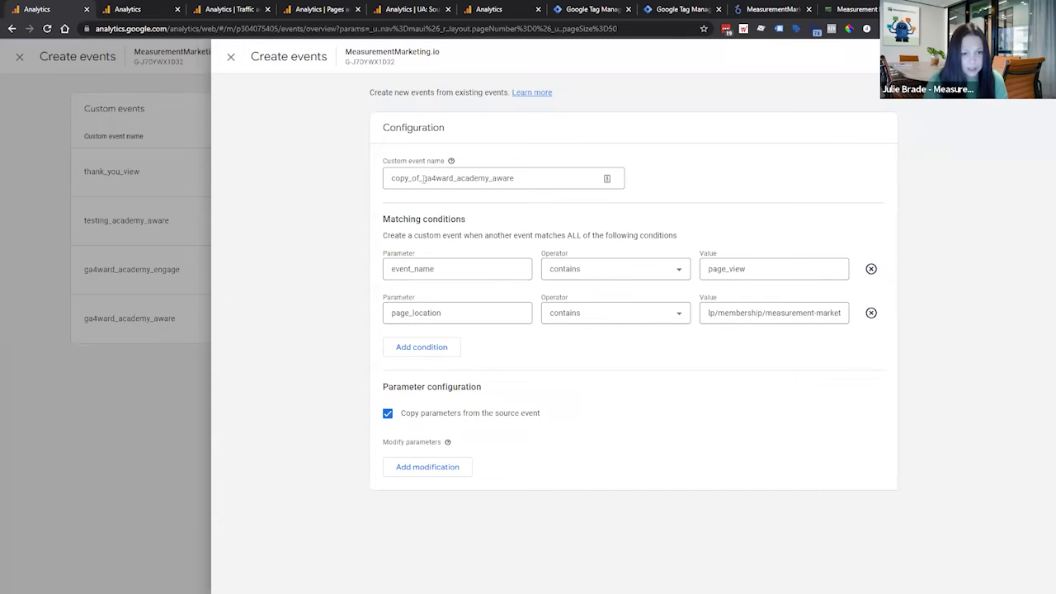
pyautogui.moveTo(424, 178); pyautogui.dragTo(358, 182)
pyautogui.press('BackSpace')
pyautogui.doubleClick(477, 179)
pyautogui.click(496, 182)
pyautogui.doubleClick(477, 183)
pyautogui.moveTo(464, 180); pyautogui.dragTo(503, 182)
pyautogui.write('complete')
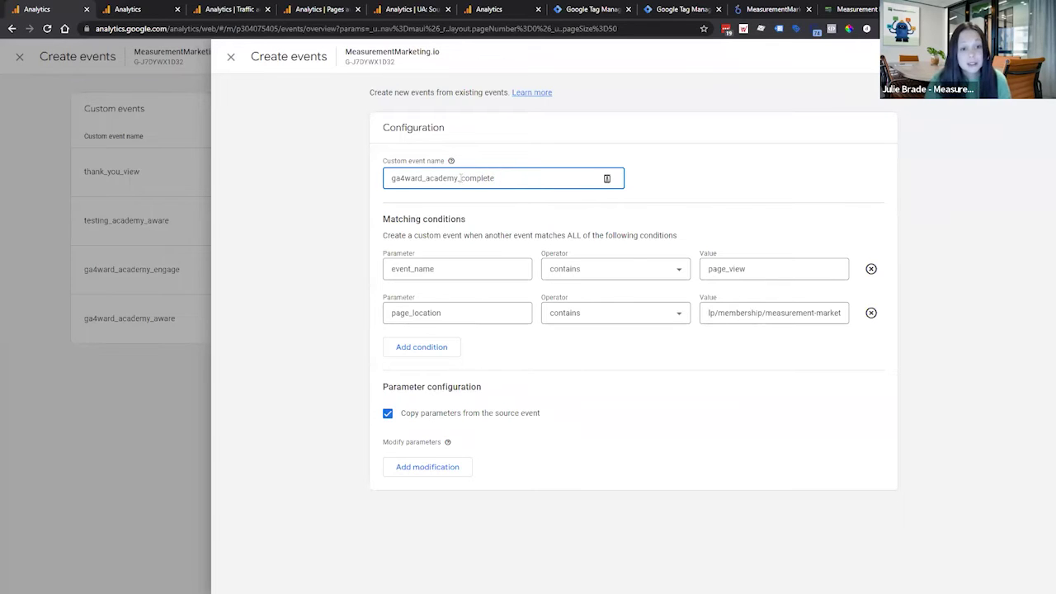
# Step: Set the page_location value of ga4ward_academy_complete to ty/academy and create the event
pyautogui.click(705, 315)
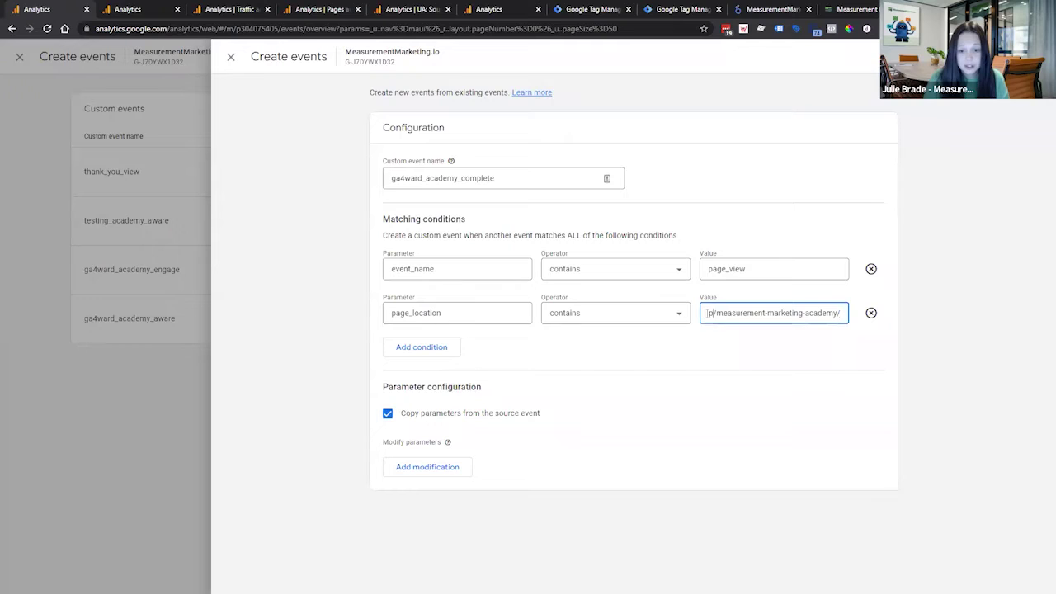
pyautogui.tripleClick(707, 312)
pyautogui.write('ty')
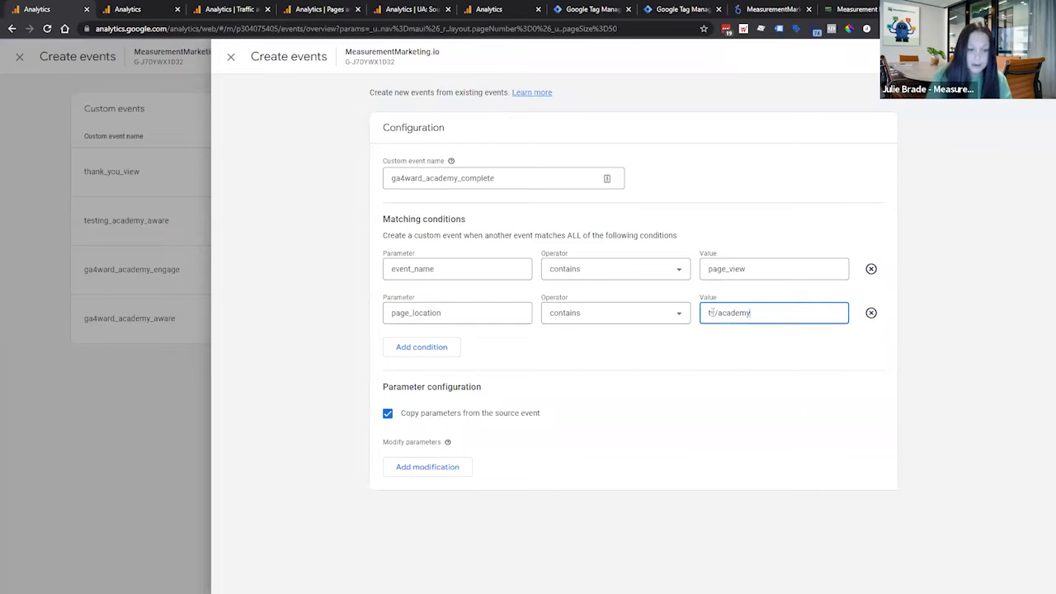
pyautogui.click(1006, 56)
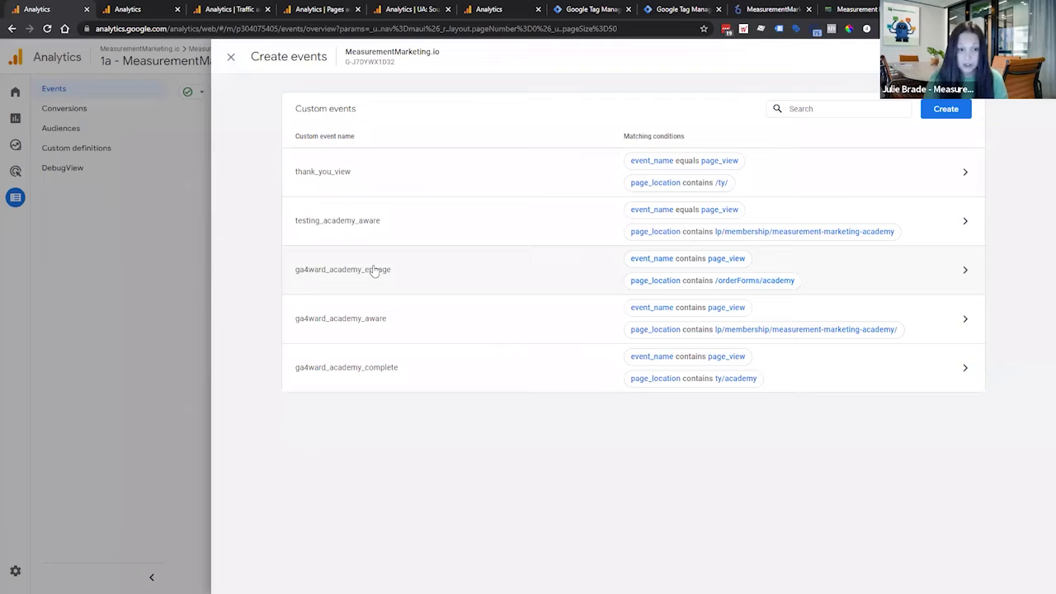
# Step: Close the custom events list and review the existing events and which ones are marked as conversions
pyautogui.click(175, 319)
pyautogui.scroll(-2, 467, 260)
pyautogui.scroll(-4, 467, 259)
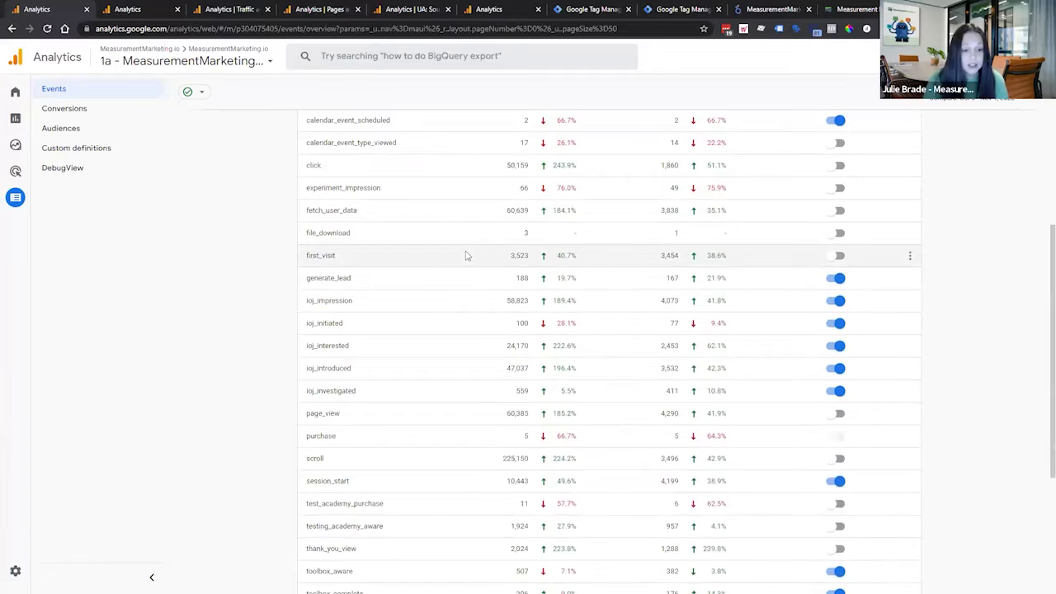
pyautogui.scroll(6, 331, 401)
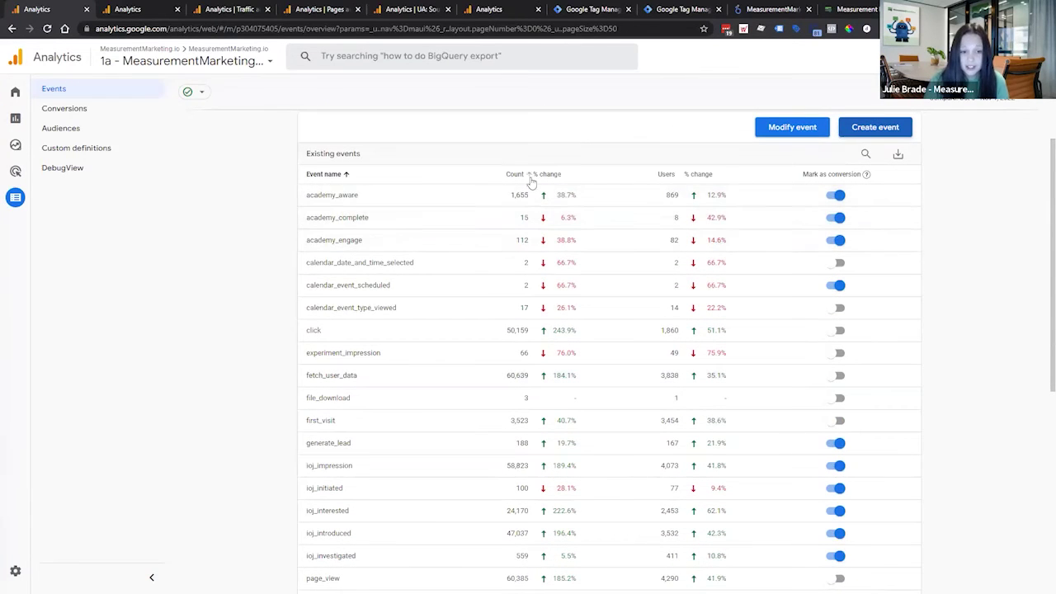
pyautogui.scroll(-2, 519, 406)
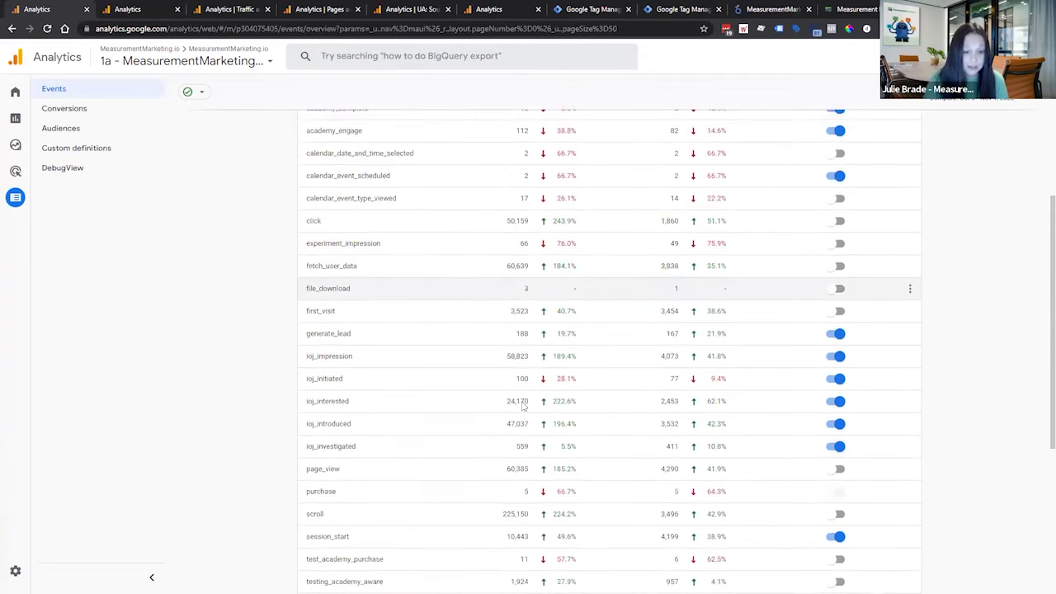
pyautogui.scroll(-2, 499, 409)
pyautogui.scroll(-1, 497, 411)
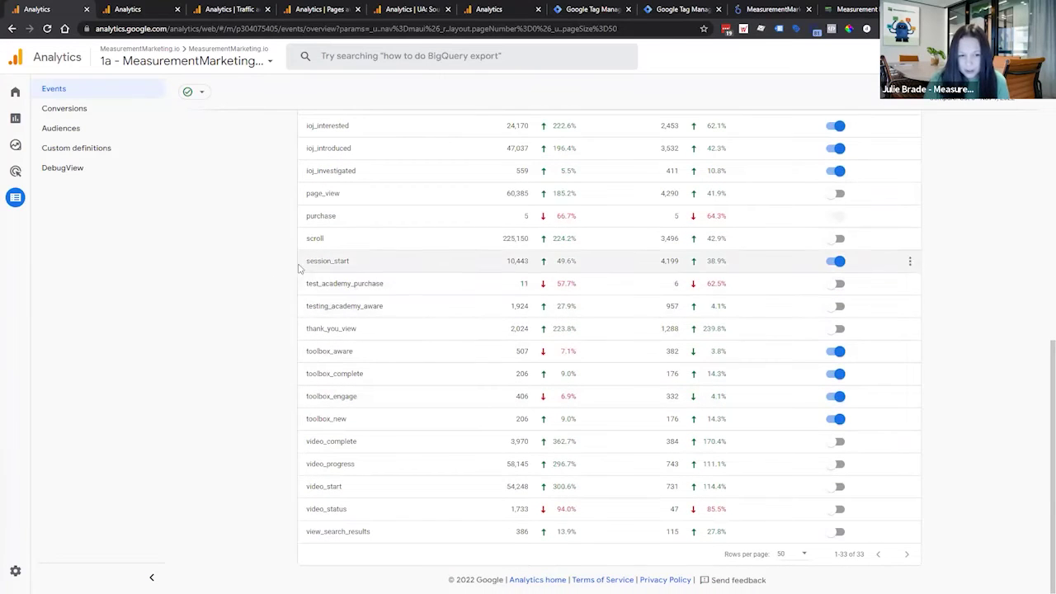
pyautogui.scroll(2, 284, 299)
pyautogui.scroll(4, 285, 299)
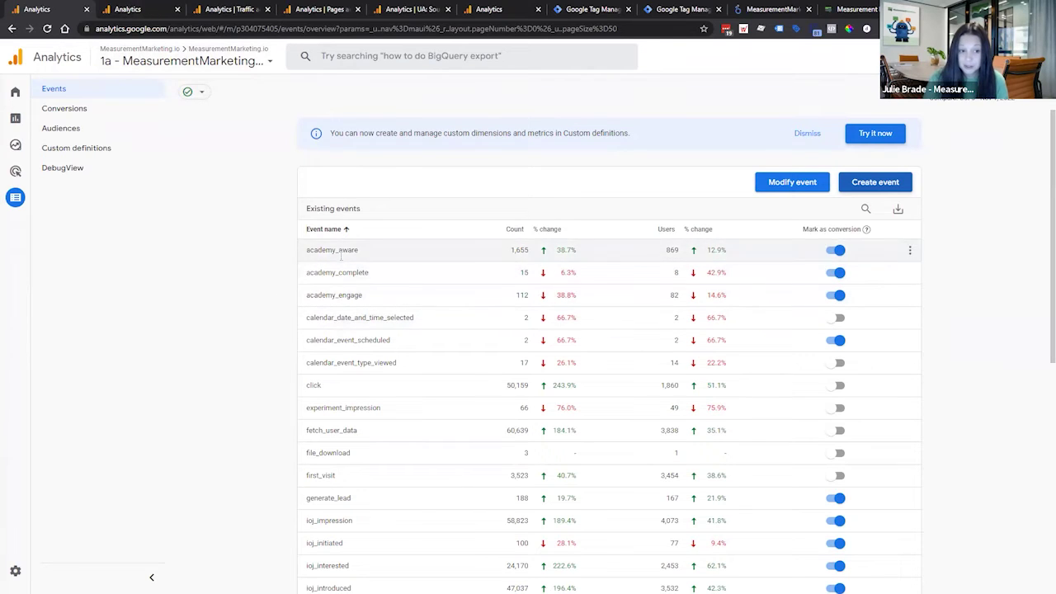
pyautogui.click(157, 9)
pyautogui.scroll(5, 367, 388)
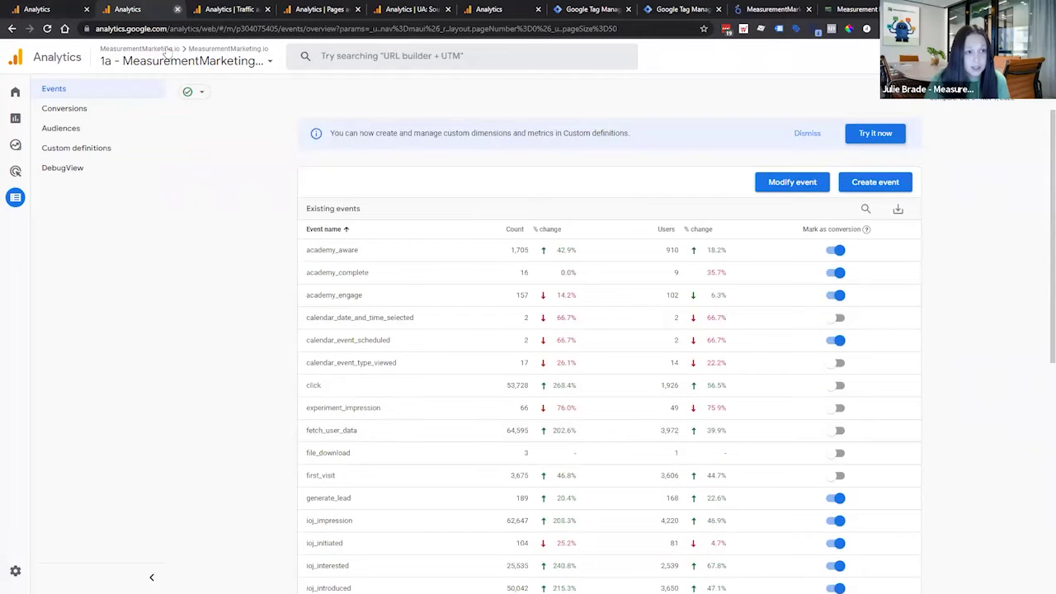
# Step: Go to the Traffic acquisition report and set its primary dimension to Session source / medium
pyautogui.click(179, 9)
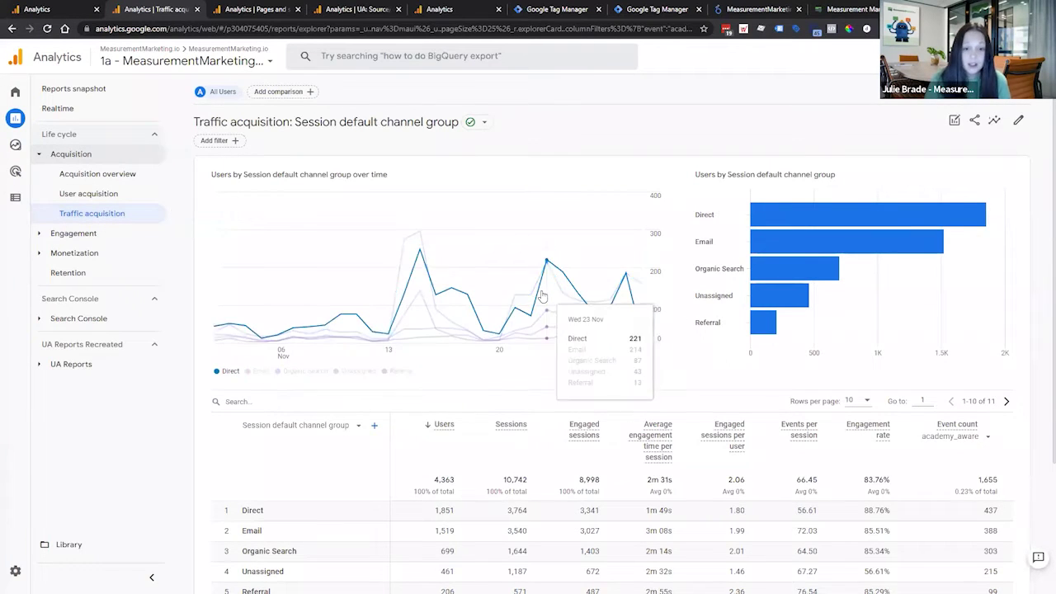
pyautogui.scroll(-1, 544, 297)
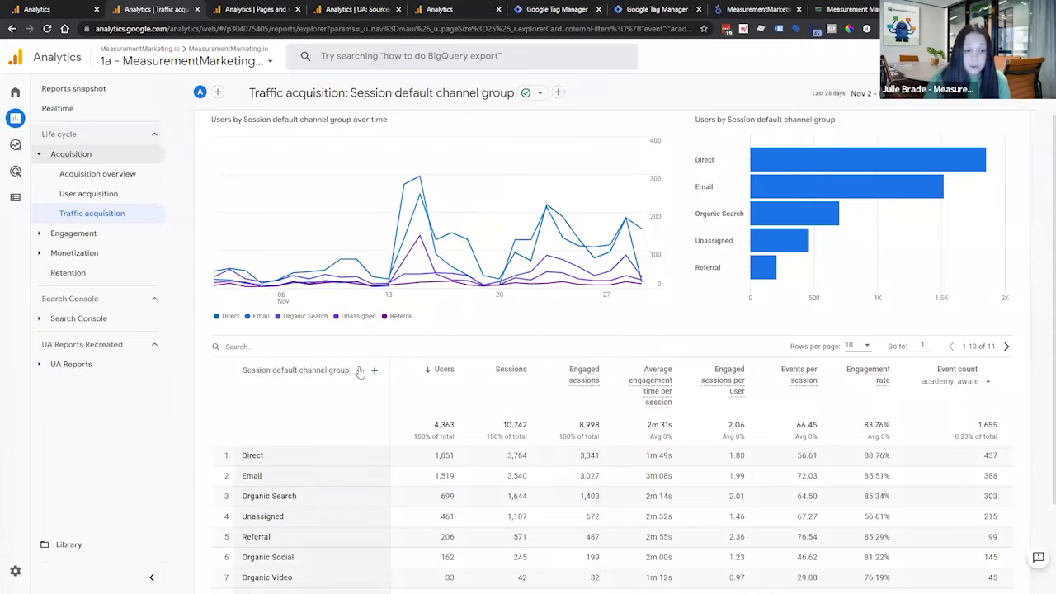
pyautogui.click(311, 376)
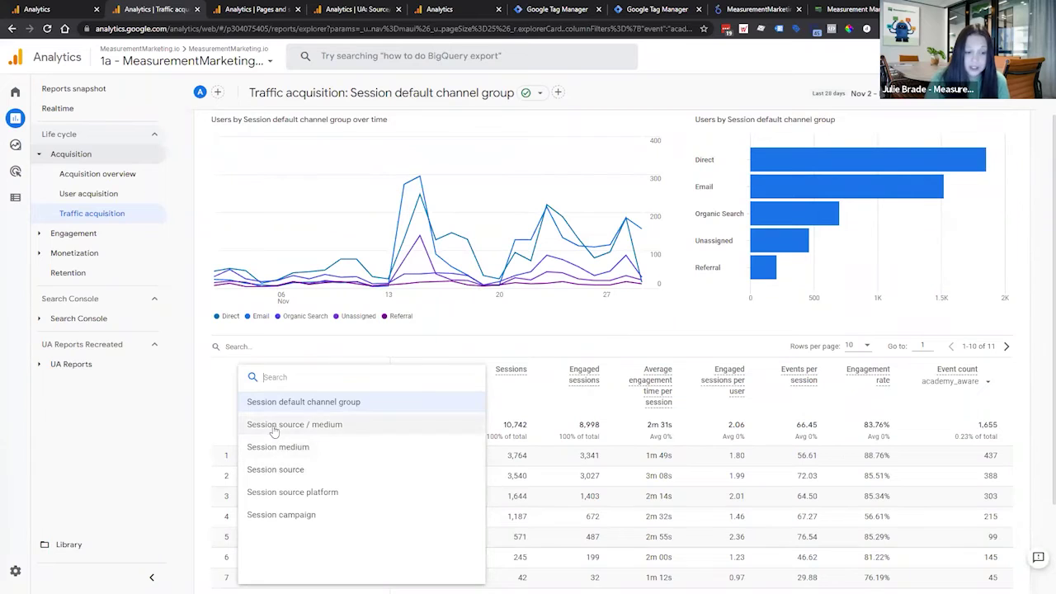
pyautogui.click(274, 424)
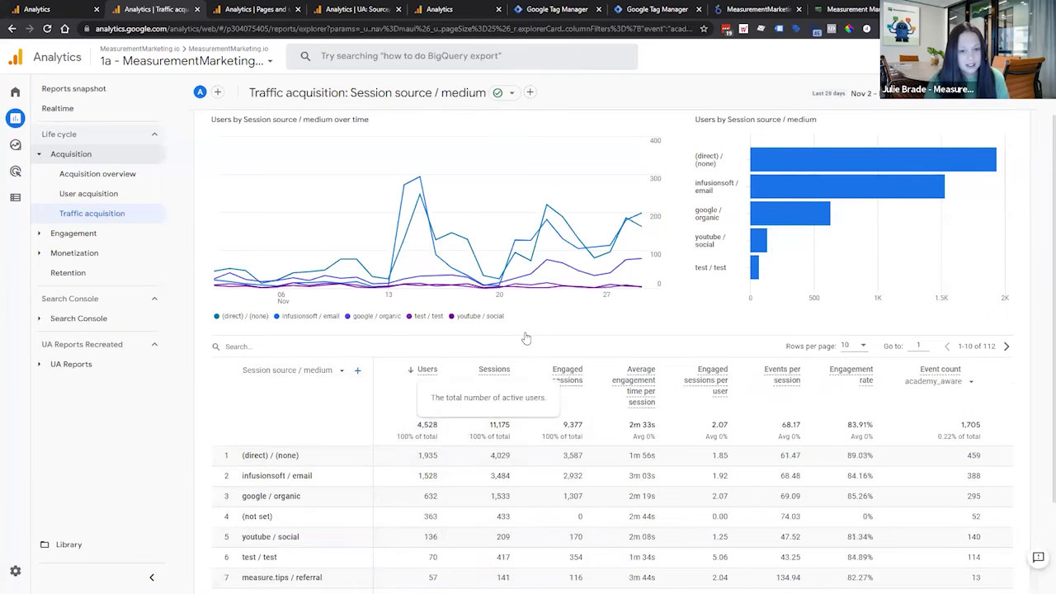
# Step: Show the academy_engage event count for each session source / medium
pyautogui.scroll(-2, 526, 338)
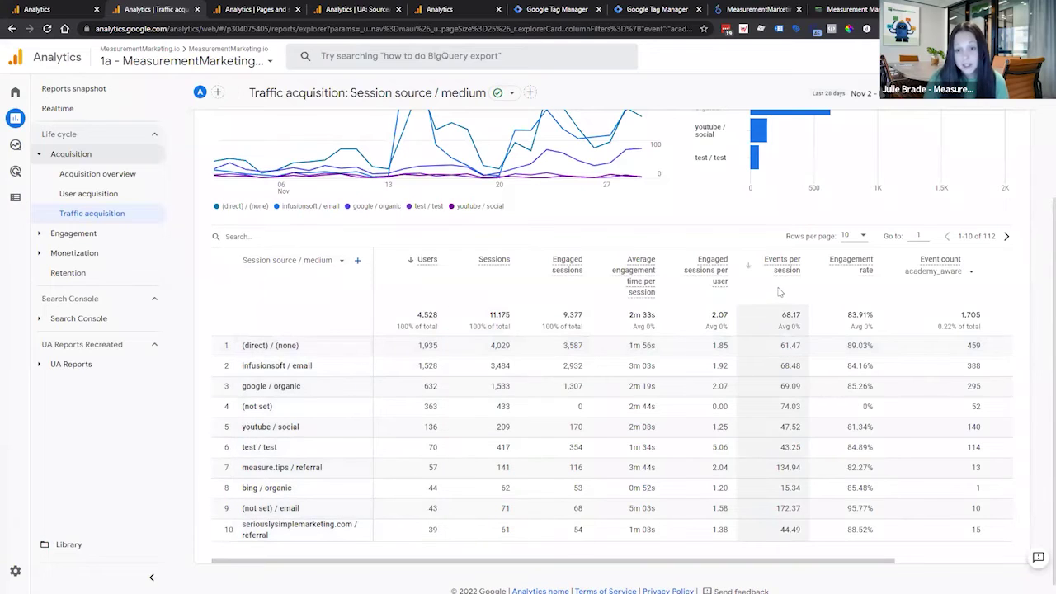
pyautogui.click(961, 274)
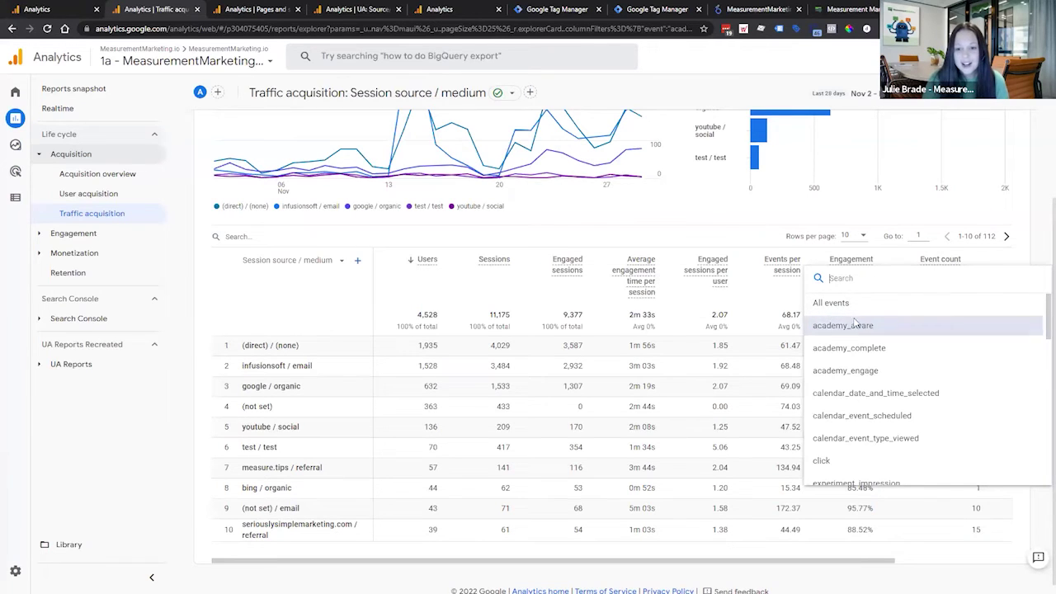
pyautogui.press('Return')
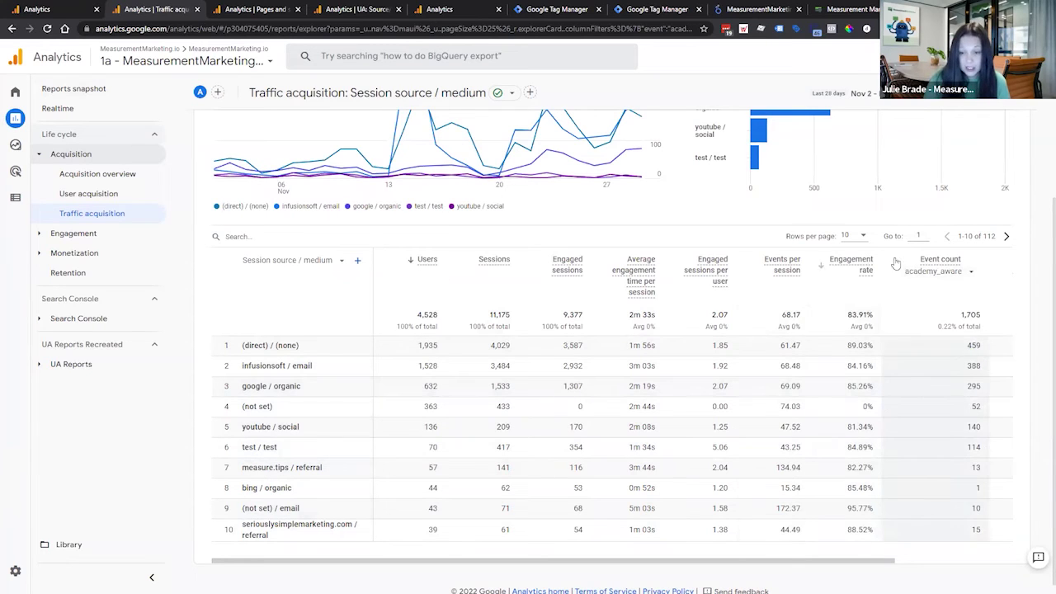
pyautogui.click(941, 273)
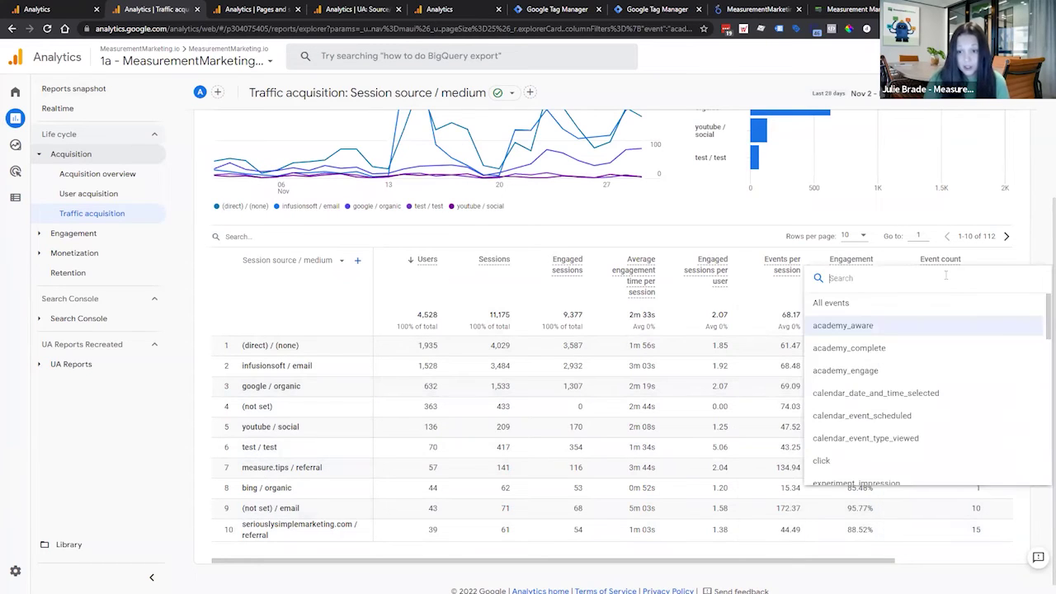
pyautogui.click(924, 368)
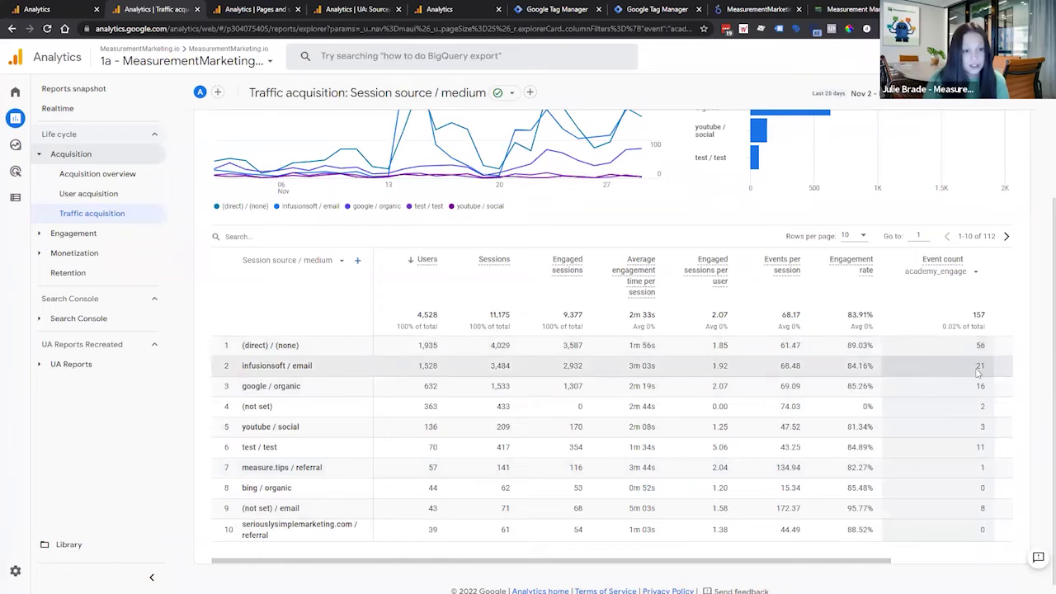
# Step: Switch the event count column to academy_complete and review the figures by session source / medium
pyautogui.click(974, 270)
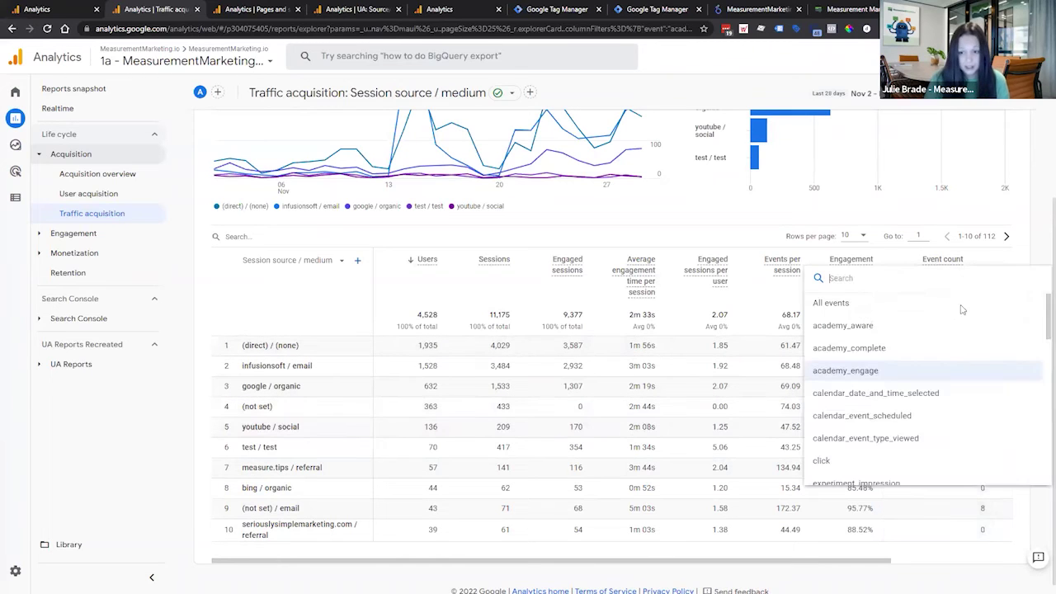
pyautogui.click(937, 348)
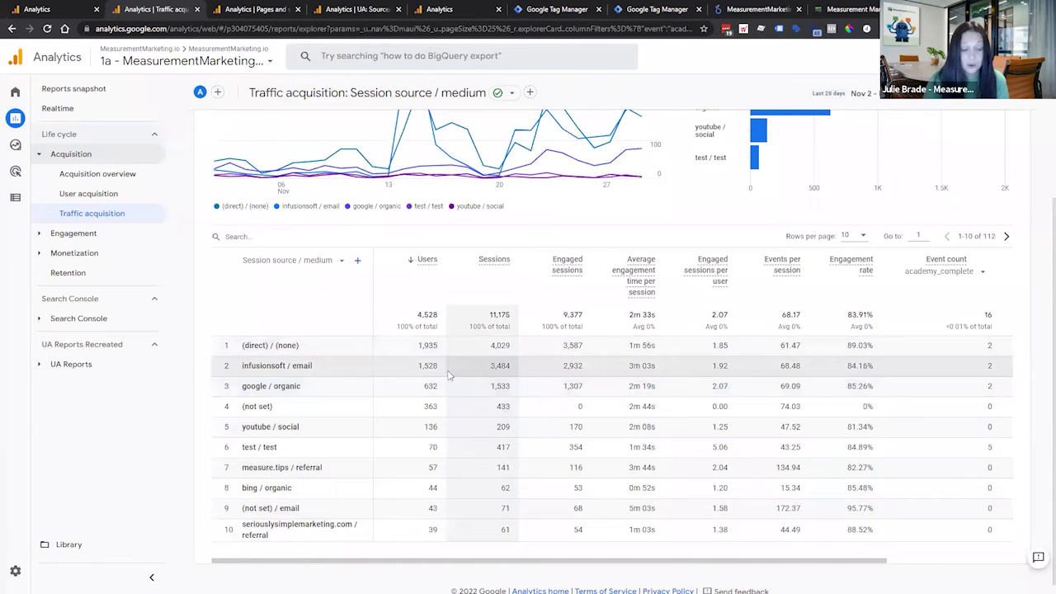
pyautogui.click(964, 272)
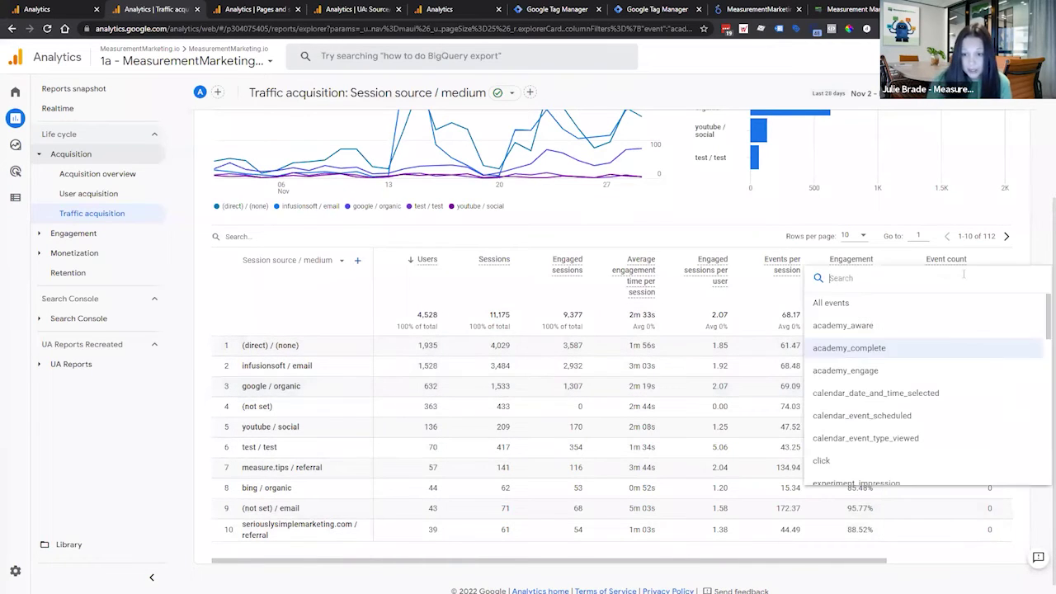
pyautogui.click(756, 297)
pyautogui.scroll(1, 753, 290)
pyautogui.scroll(3, 751, 287)
pyautogui.scroll(-3, 702, 330)
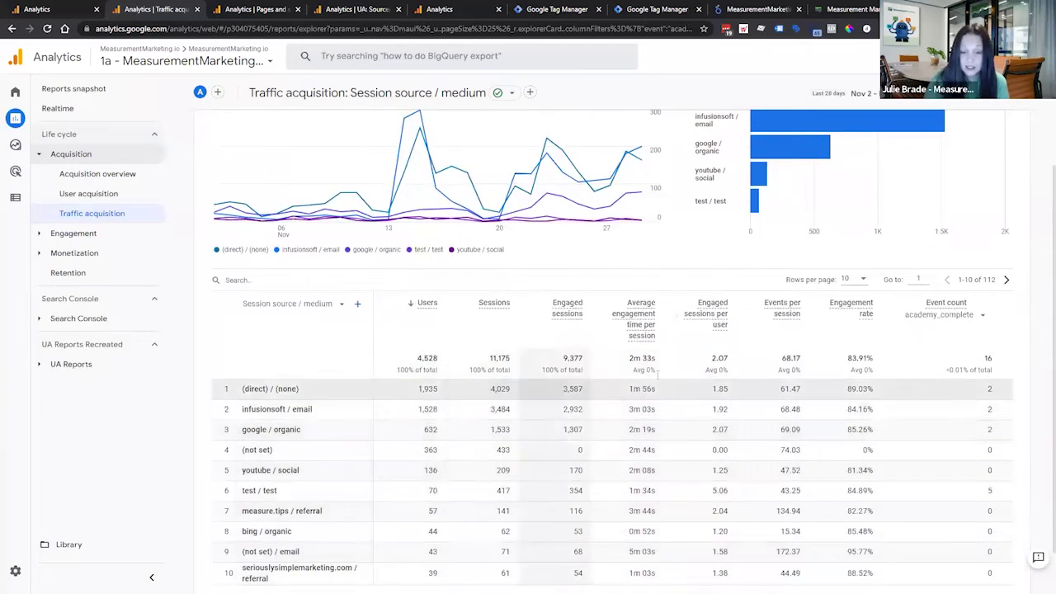
# Step: Switch the event count column back to academy_aware and look over the table by source / medium
pyautogui.click(975, 314)
pyautogui.click(947, 370)
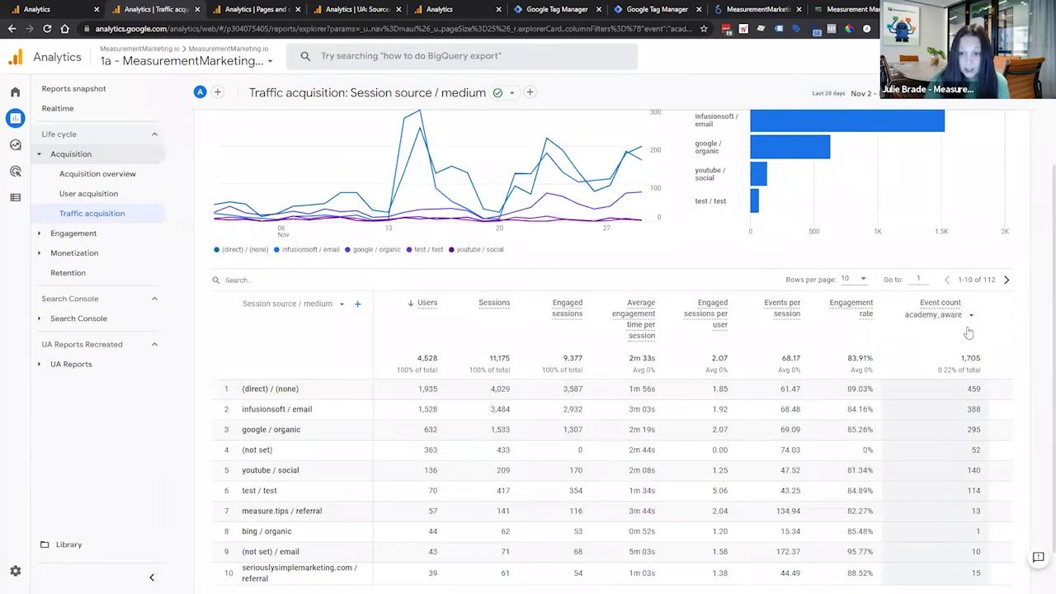
pyautogui.scroll(-1, 968, 332)
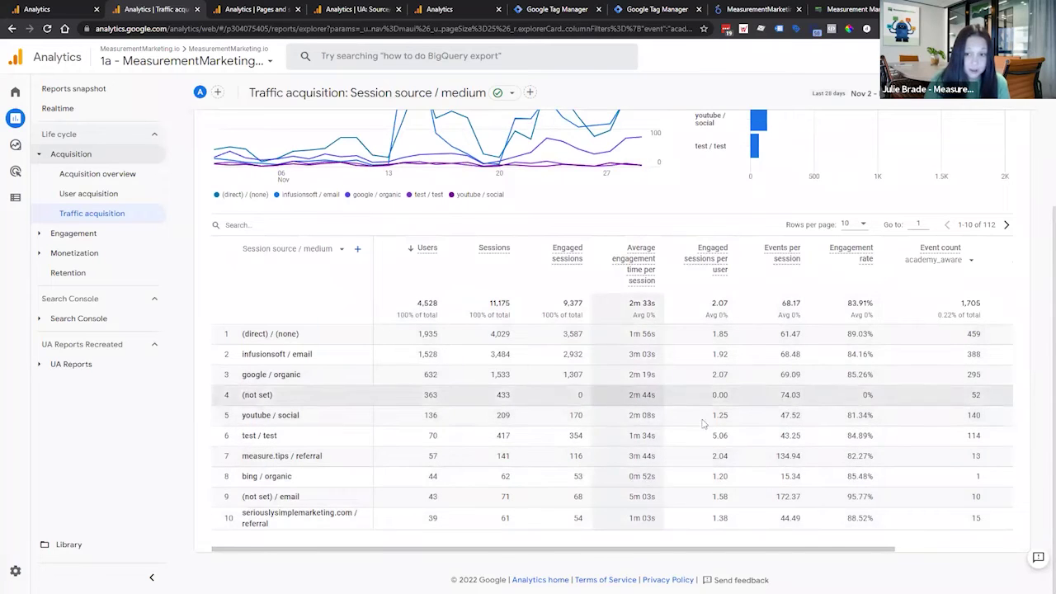
pyautogui.scroll(2, 754, 500)
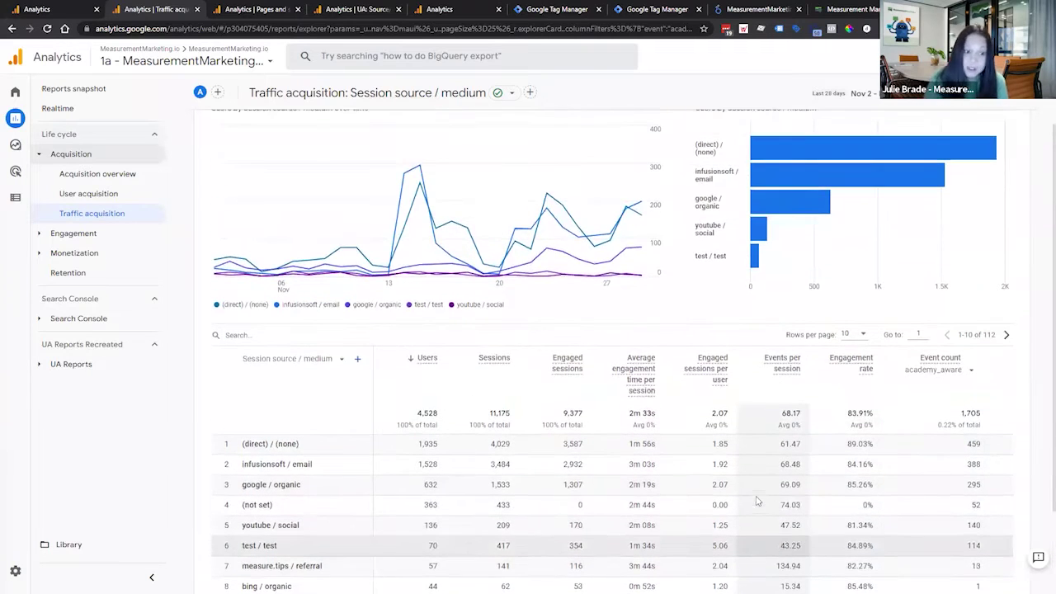
# Step: Return to the Pages and screens report and check which primary dimensions it offers
pyautogui.click(239, 8)
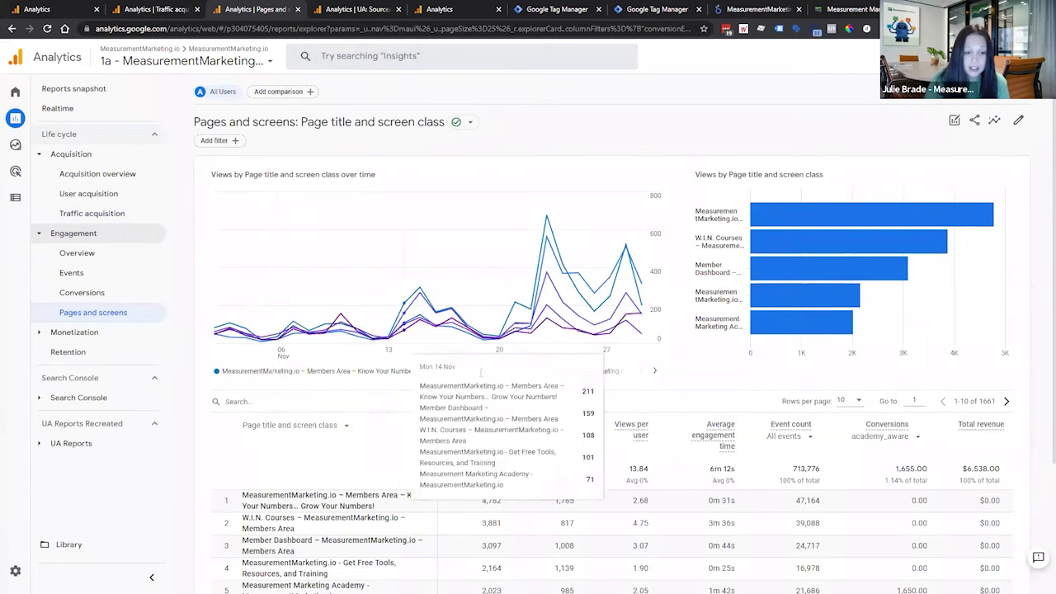
pyautogui.scroll(-2, 481, 373)
pyautogui.scroll(1, 251, 330)
pyautogui.click(341, 368)
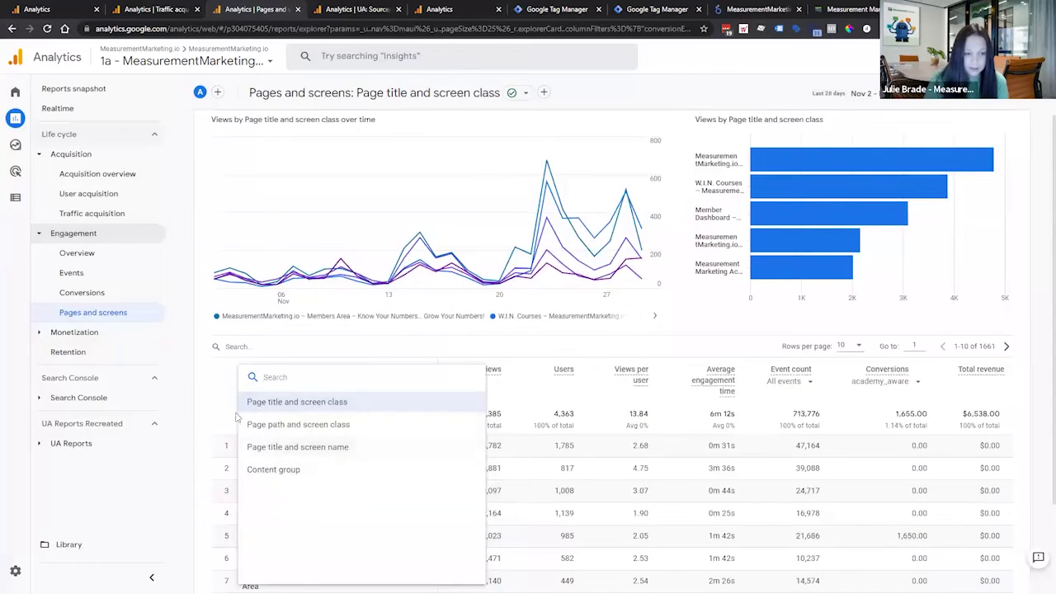
pyautogui.click(476, 353)
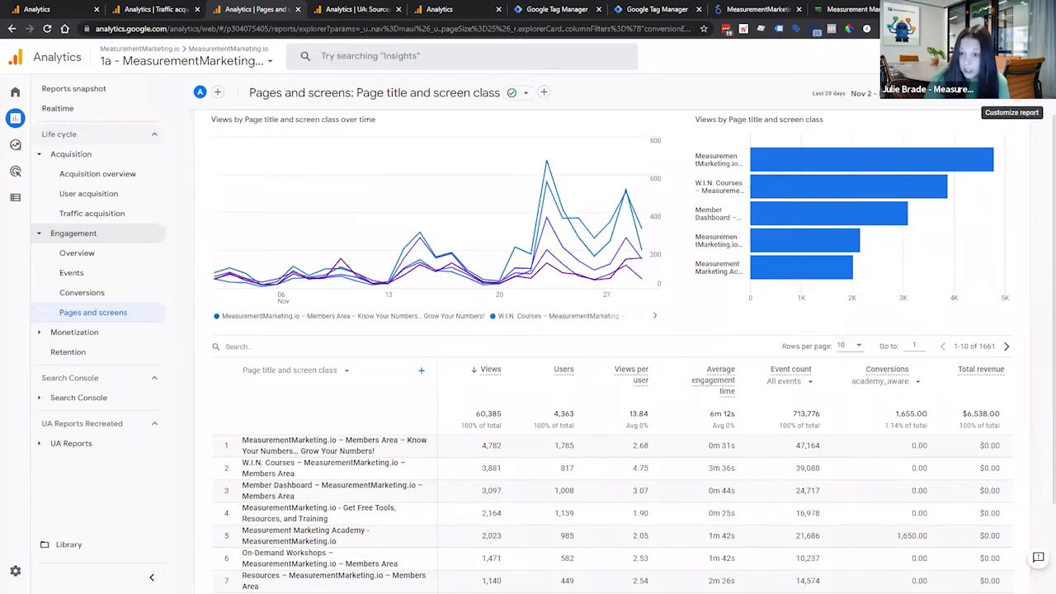
# Step: Start customizing the Pages and screens report and add Landing page + query string to its primary dimensions
pyautogui.click(1013, 95)
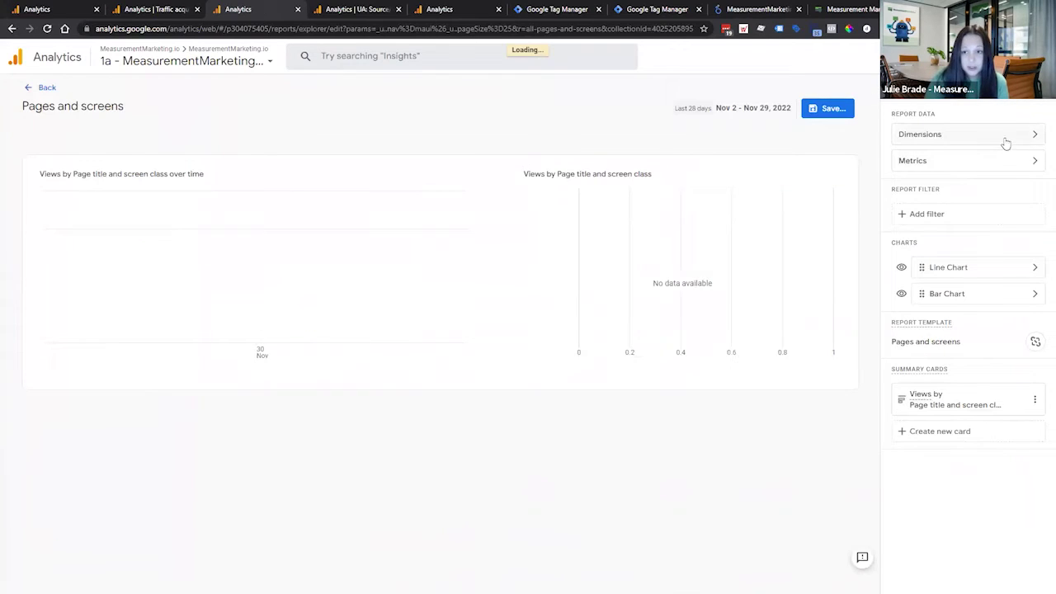
pyautogui.click(1035, 137)
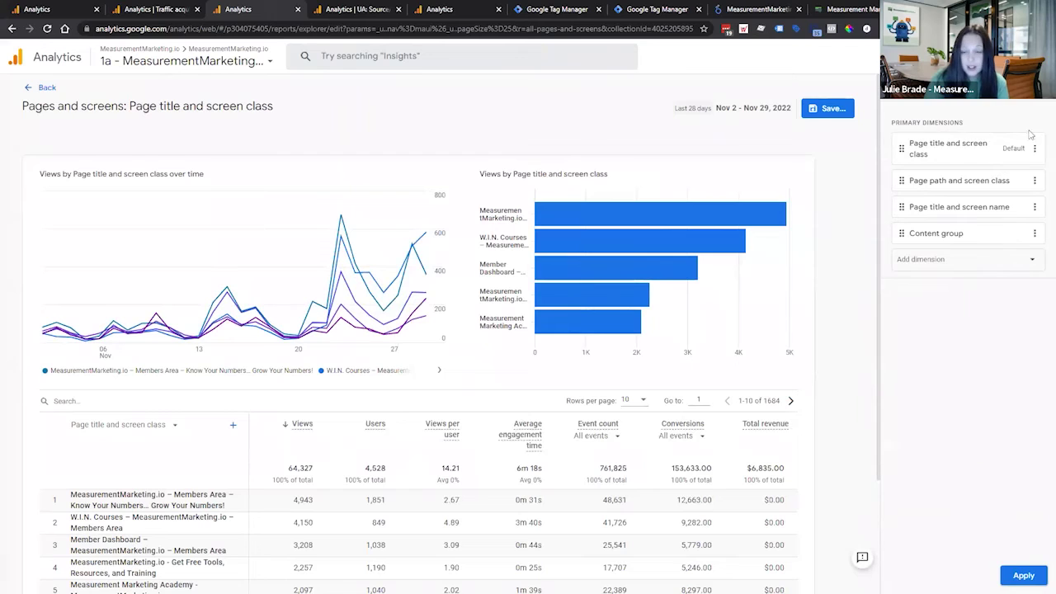
pyautogui.click(1003, 259)
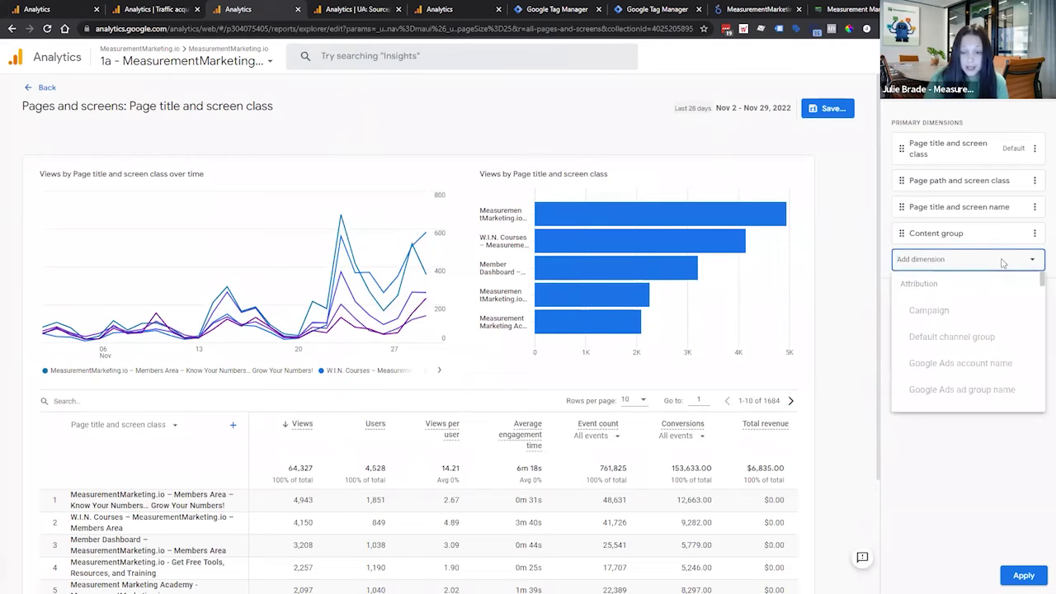
pyautogui.write('land')
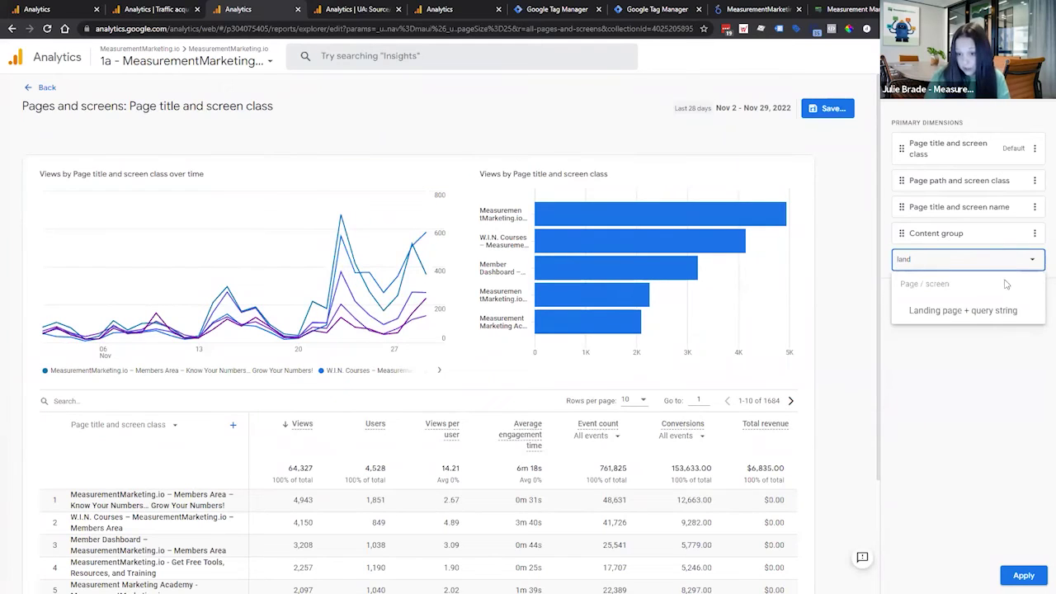
pyautogui.click(980, 308)
# Step: Add Page location as another primary dimension and apply the dimension changes to the report
pyautogui.click(983, 289)
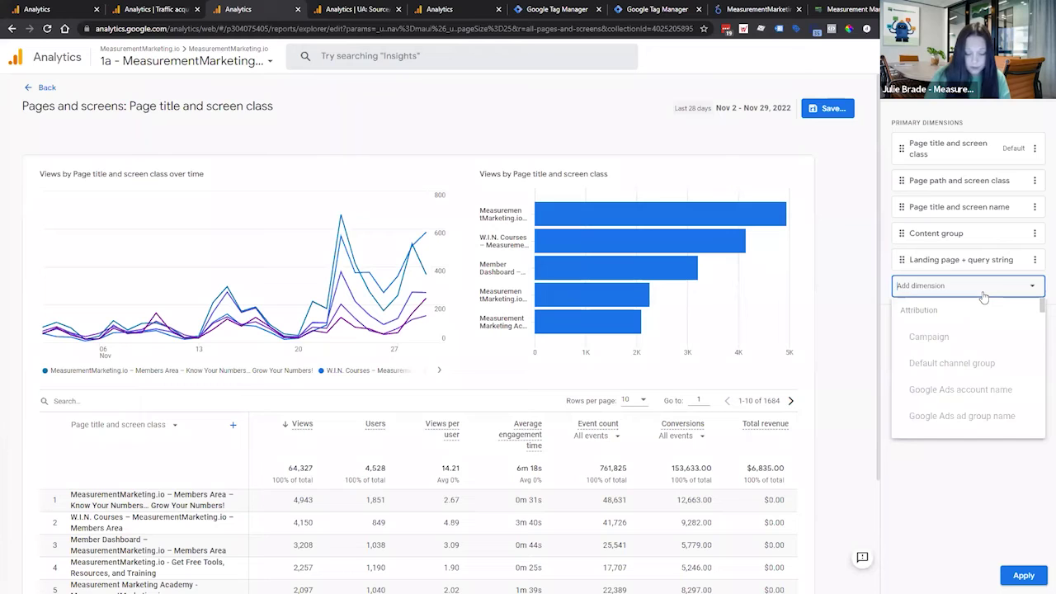
pyautogui.write('page')
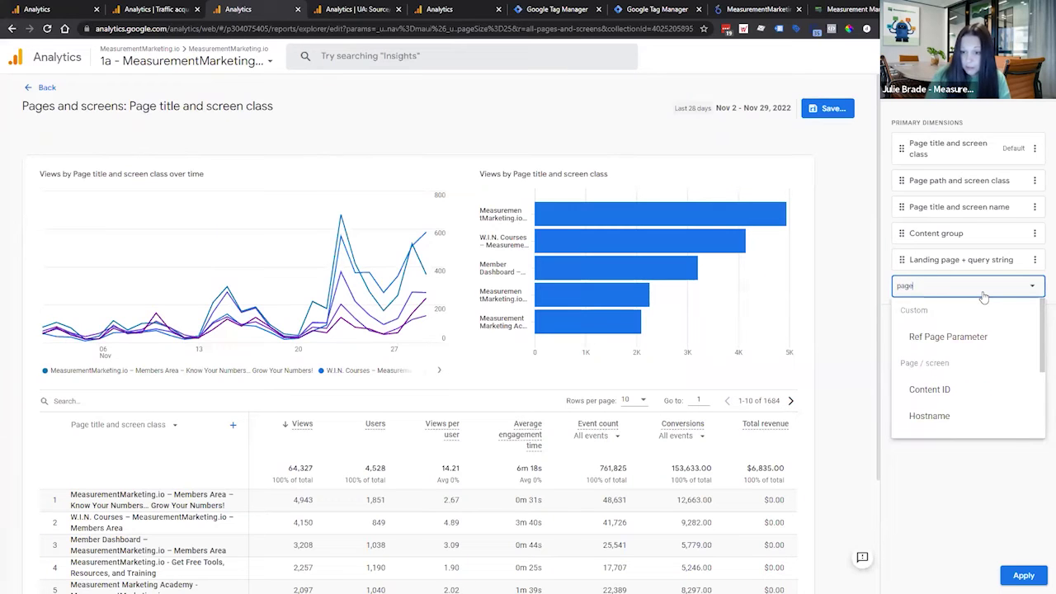
pyautogui.scroll(-3, 962, 322)
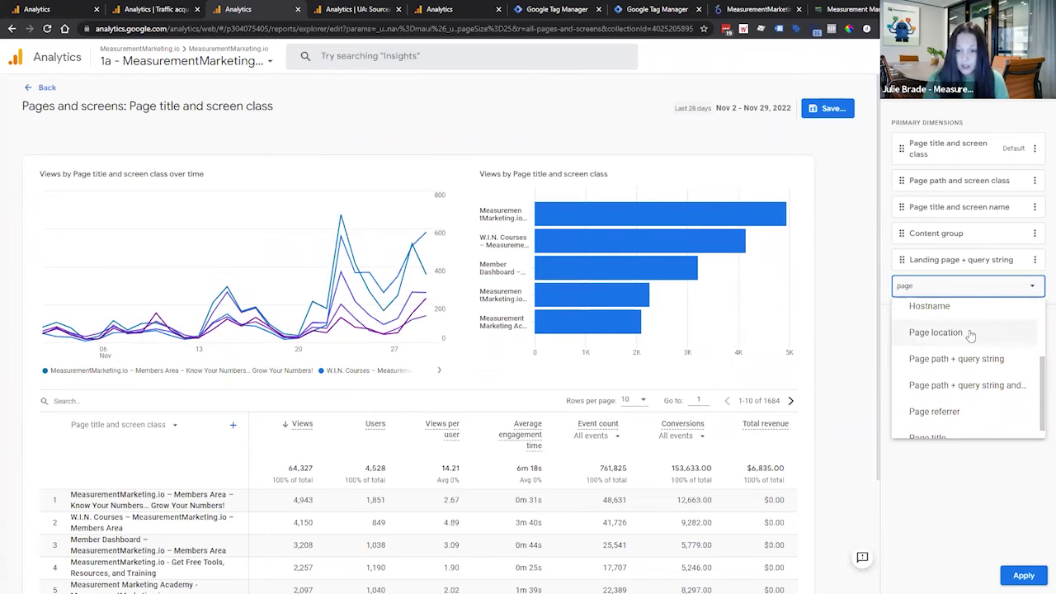
pyautogui.click(969, 332)
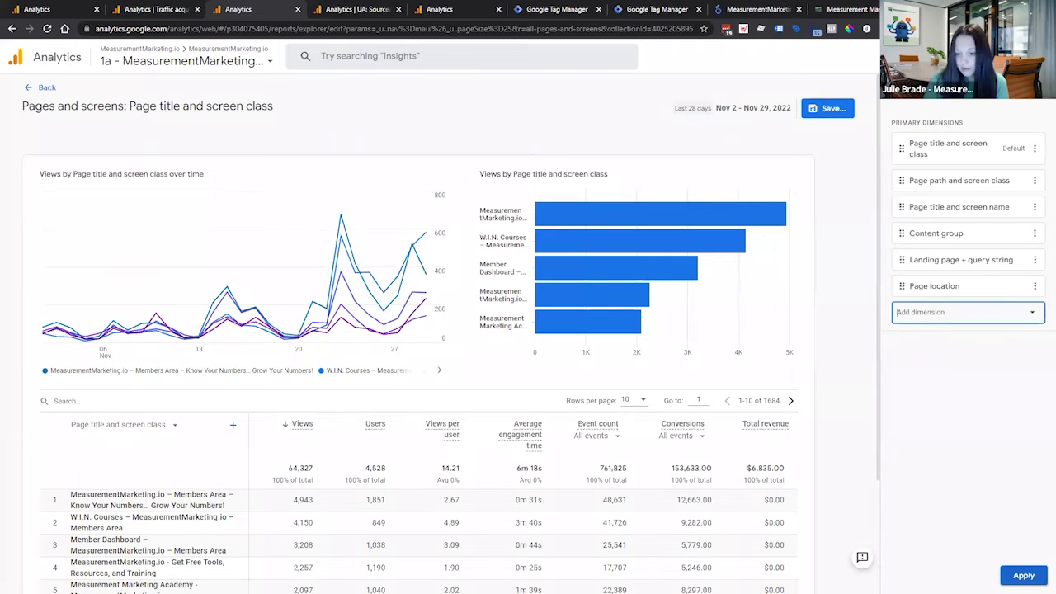
pyautogui.click(1023, 576)
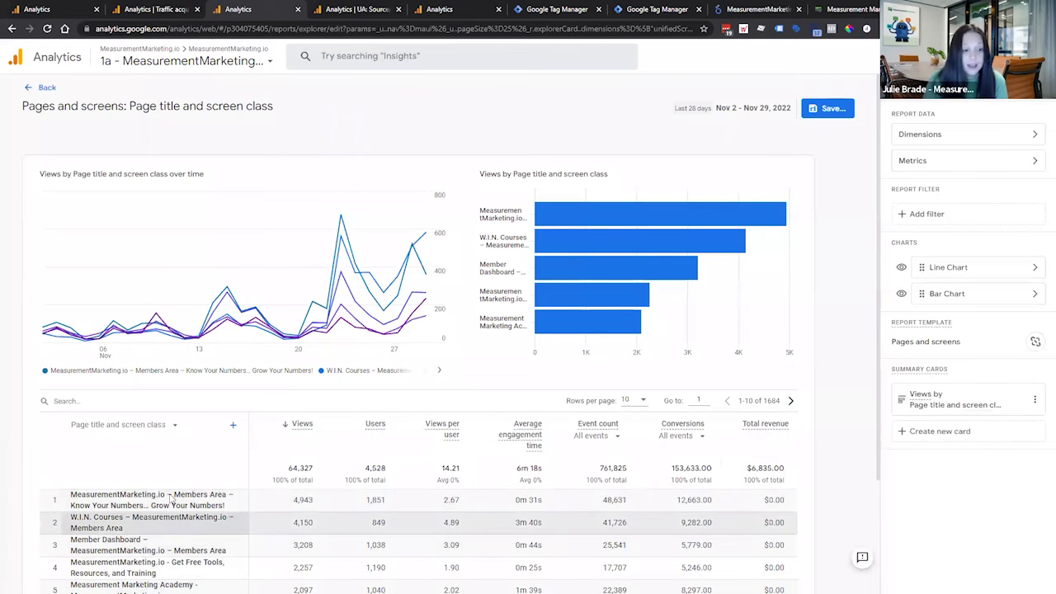
# Step: Bring up the report's save options and check where Pages and screens sits in the Engagement section of the report navigation
pyautogui.click(833, 108)
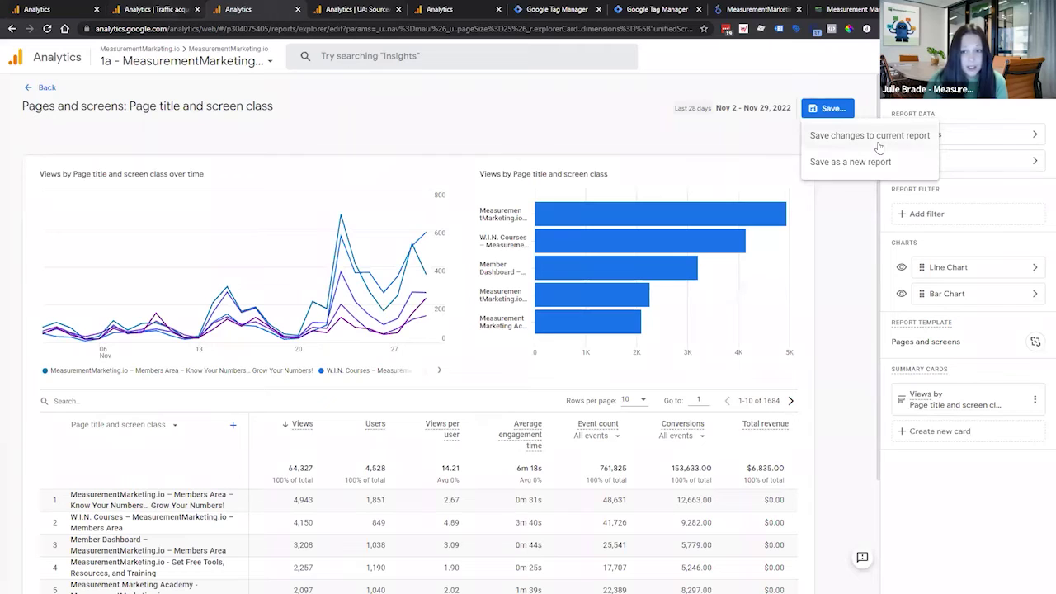
pyautogui.click(178, 9)
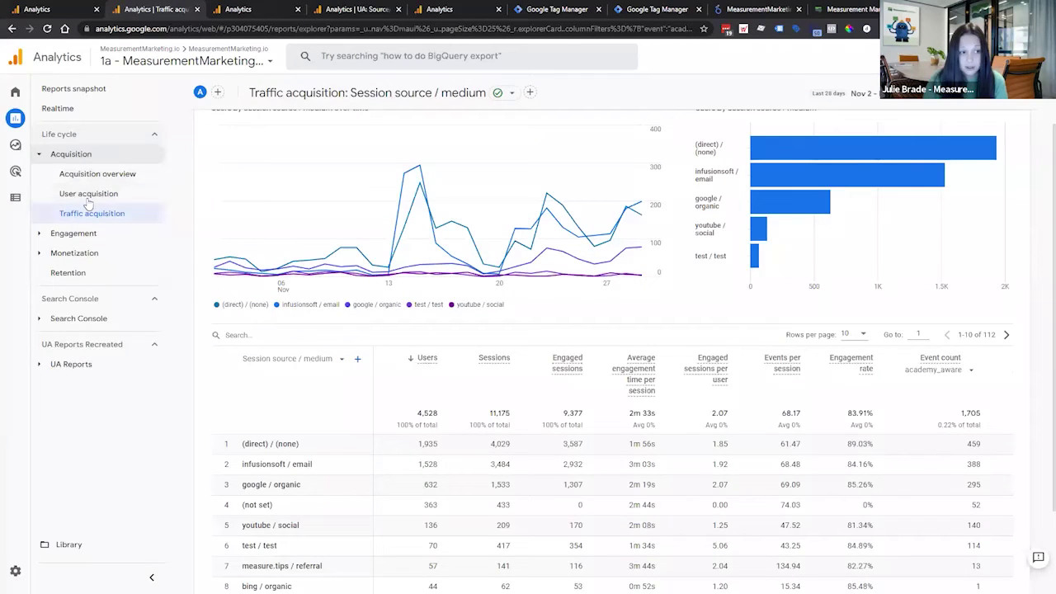
pyautogui.click(73, 234)
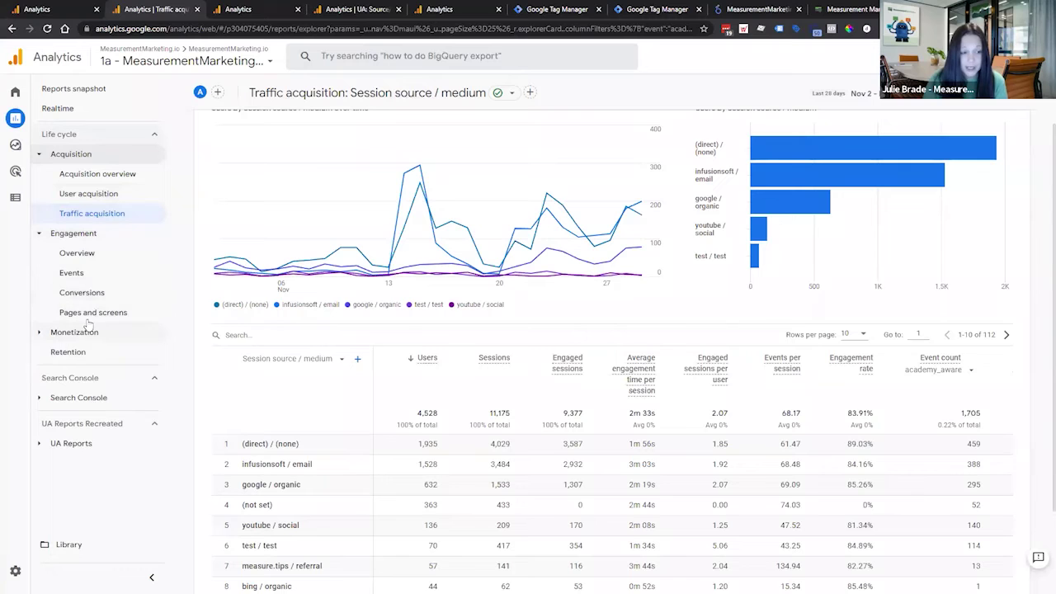
pyautogui.click(281, 7)
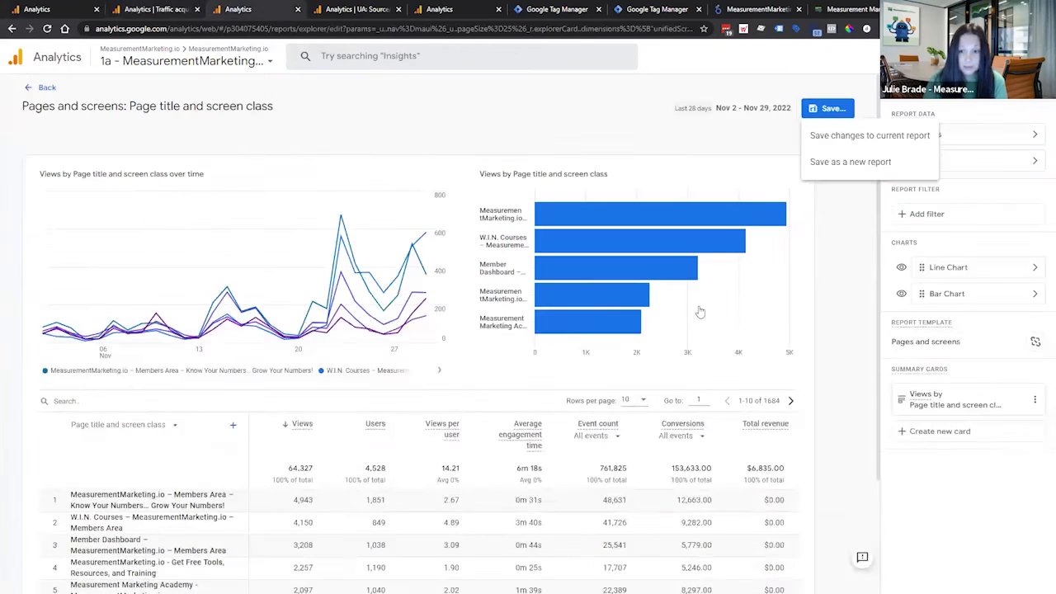
pyautogui.click(148, 9)
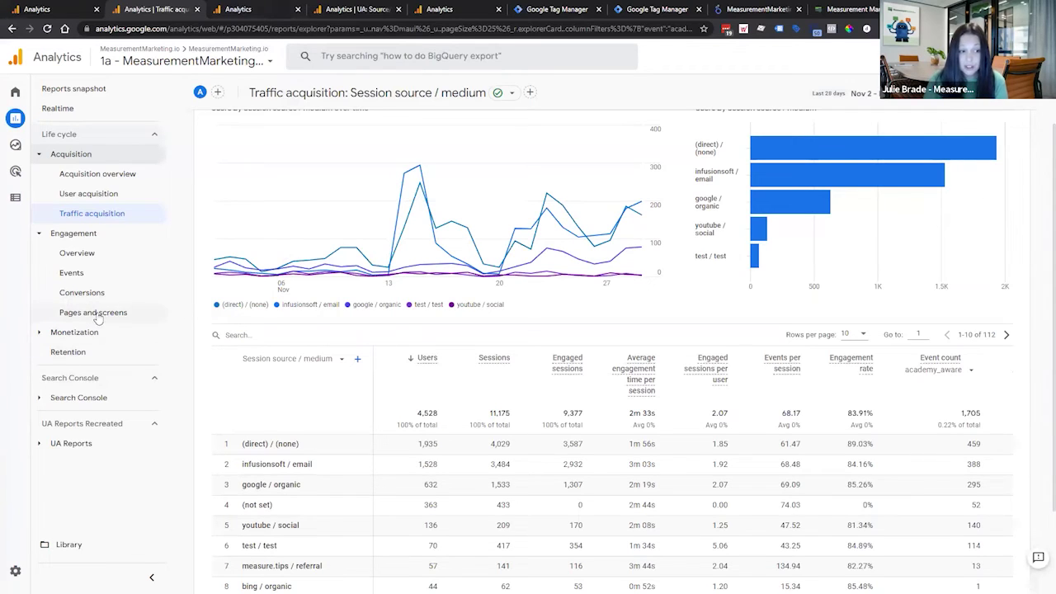
pyautogui.click(262, 7)
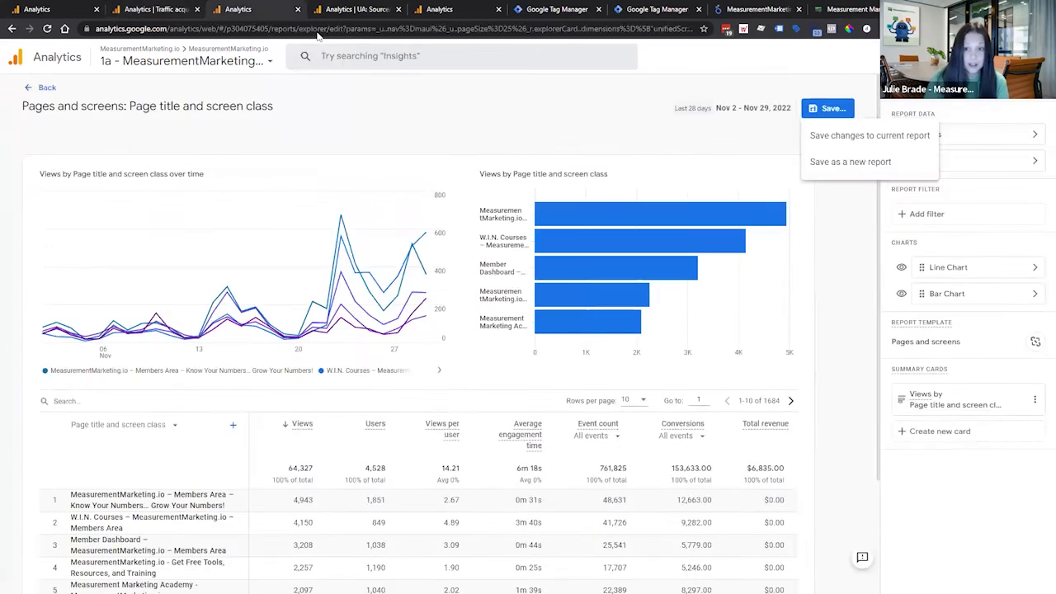
# Step: Save the customized report as a new report named "GA4ward Pages and screens: Page title and screen class"
pyautogui.click(858, 163)
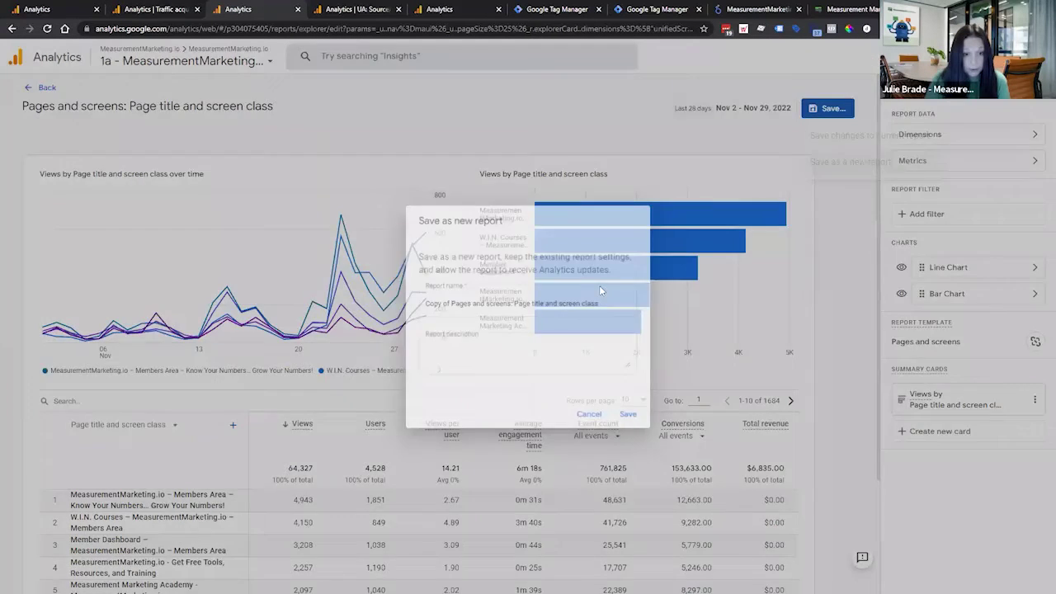
pyautogui.moveTo(451, 307); pyautogui.dragTo(384, 311)
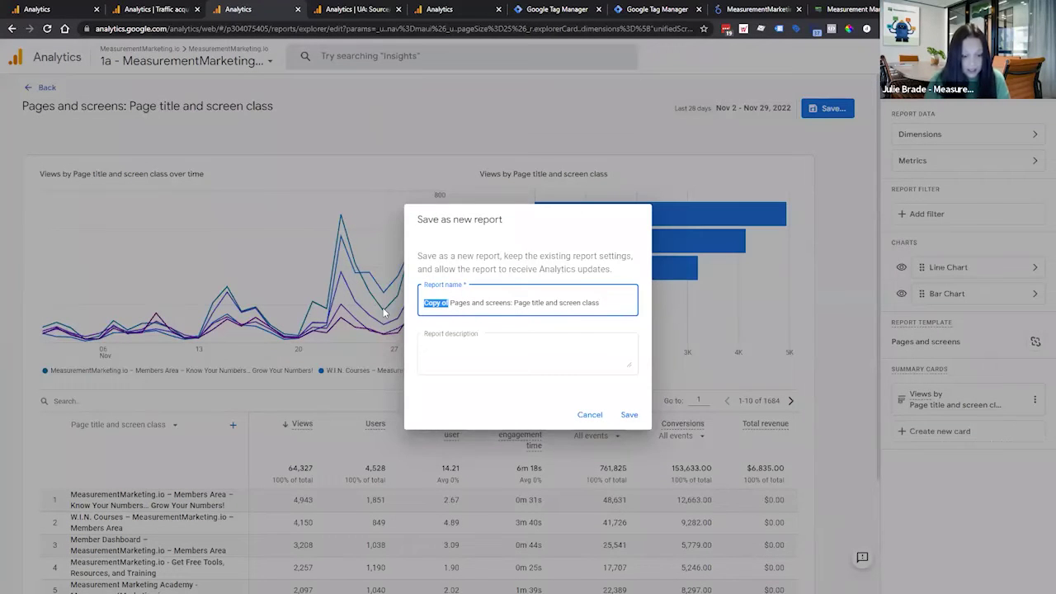
pyautogui.write('GA4ward')
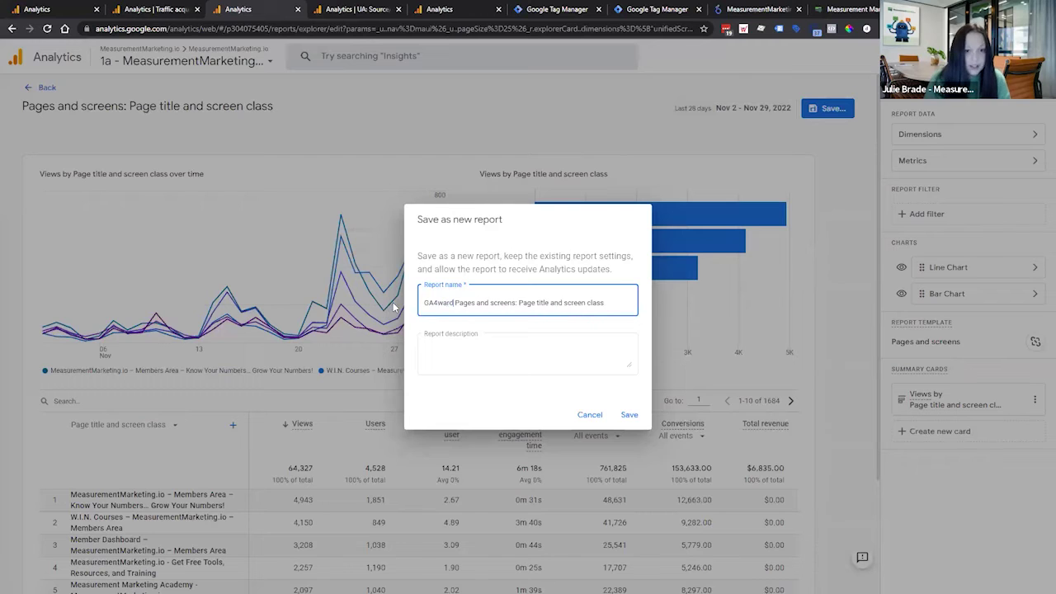
pyautogui.click(630, 415)
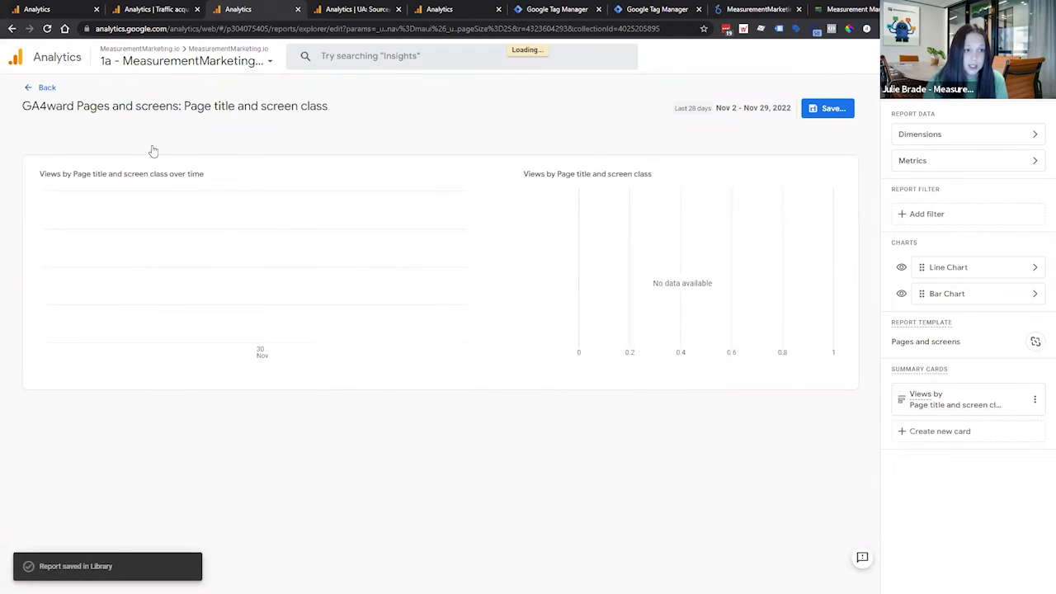
# Step: Leave the report editor and view the standard Pages and screens report in the Engagement section
pyautogui.click(49, 87)
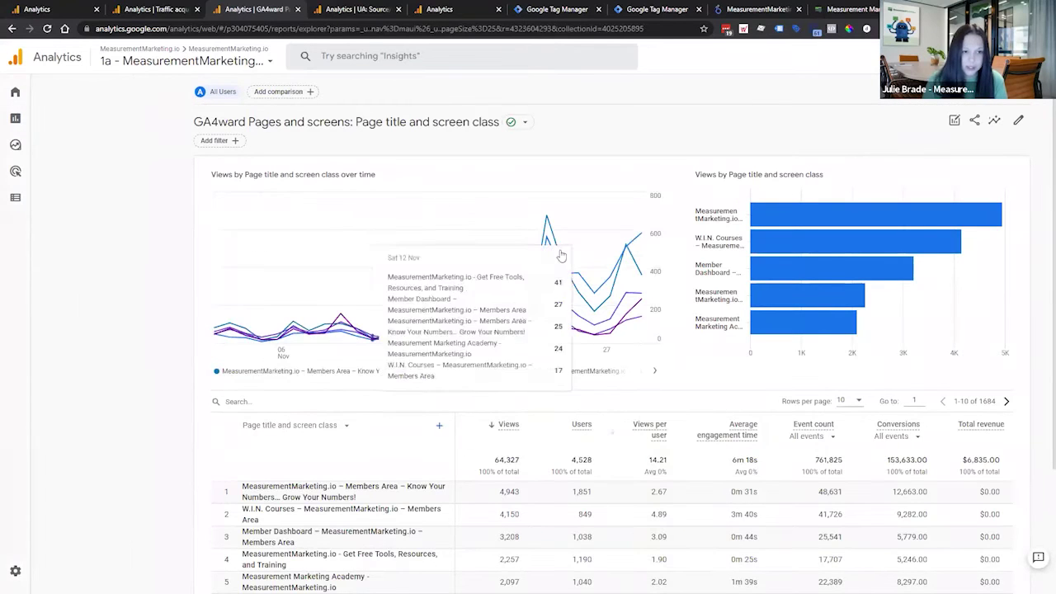
pyautogui.click(17, 120)
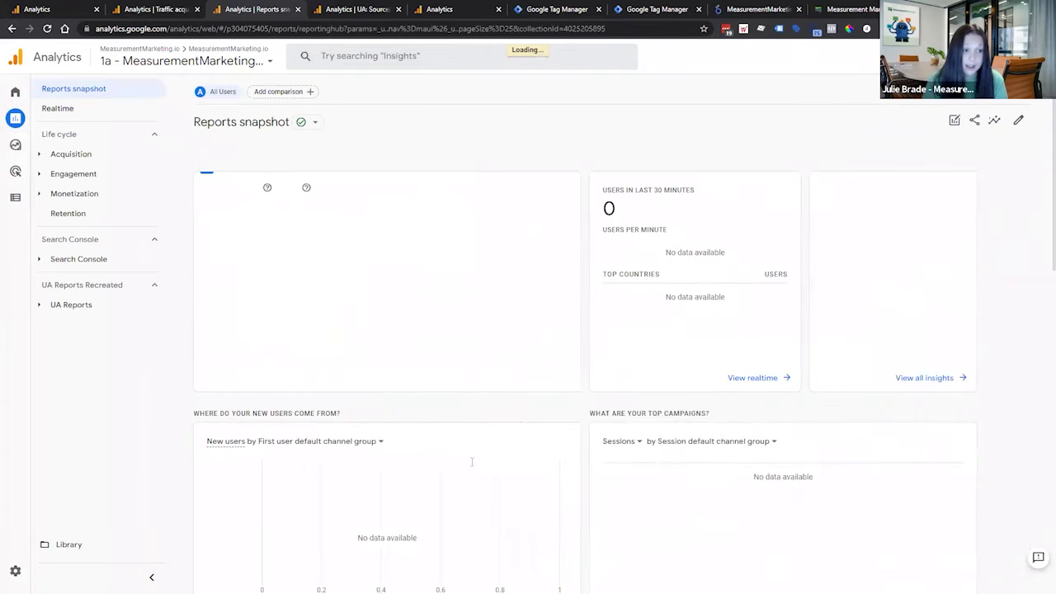
pyautogui.click(86, 174)
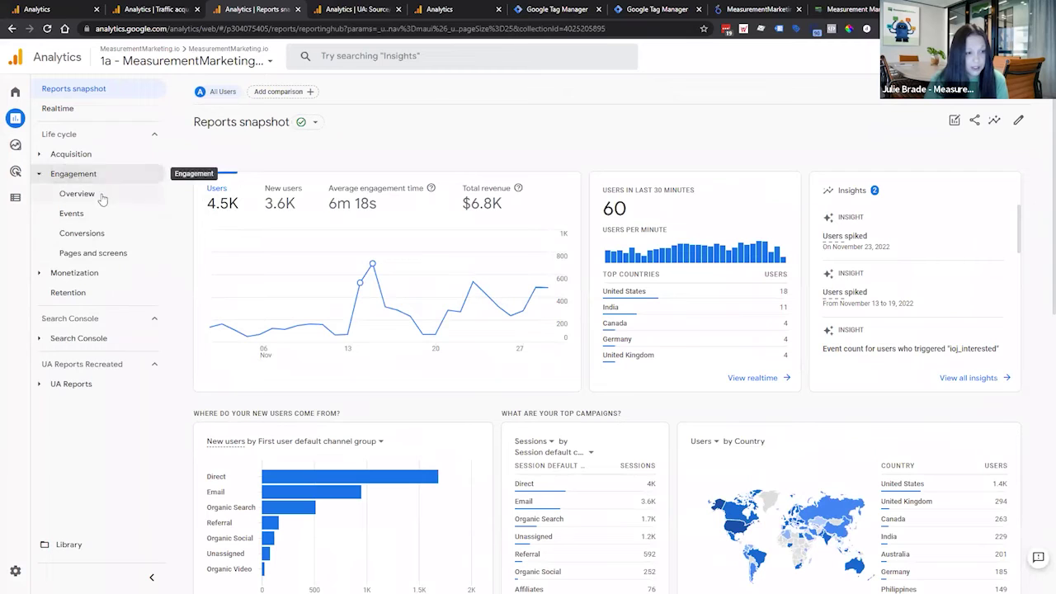
pyautogui.click(112, 261)
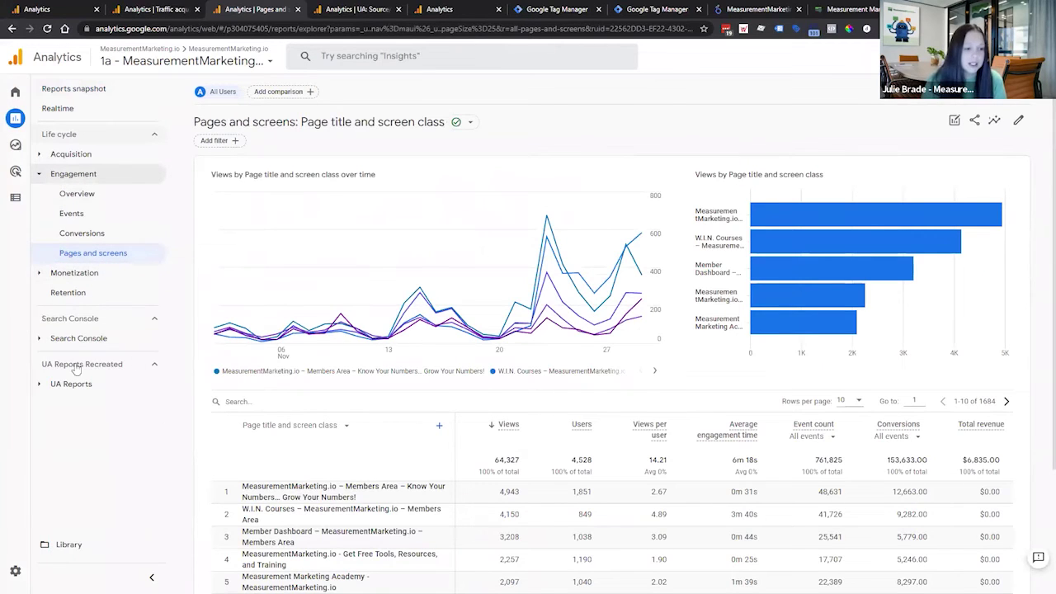
# Step: Go to the report Library and look over the saved reports and the available collections
pyautogui.click(59, 546)
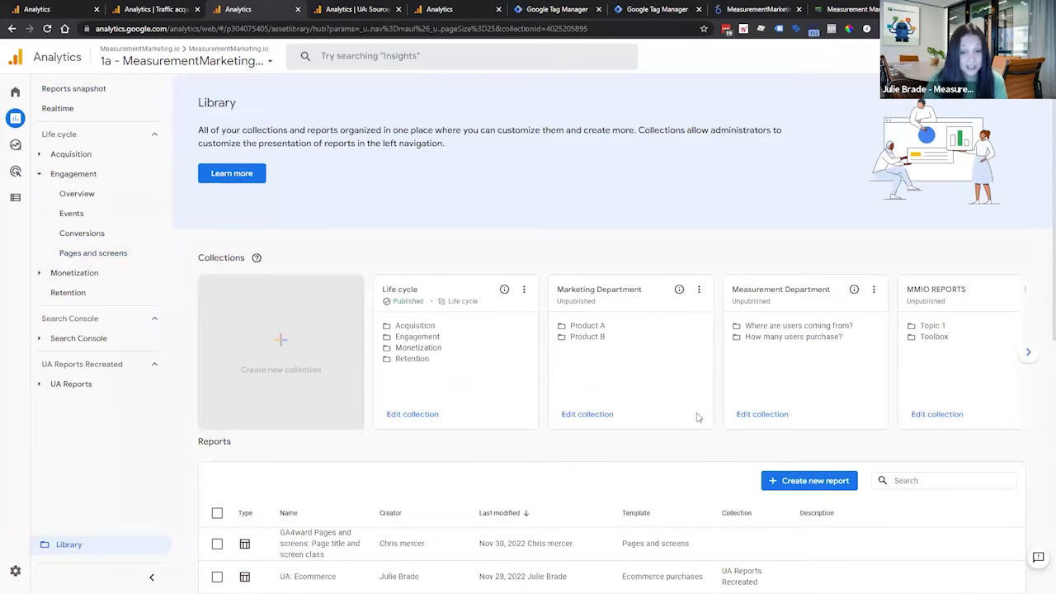
pyautogui.scroll(-1, 697, 418)
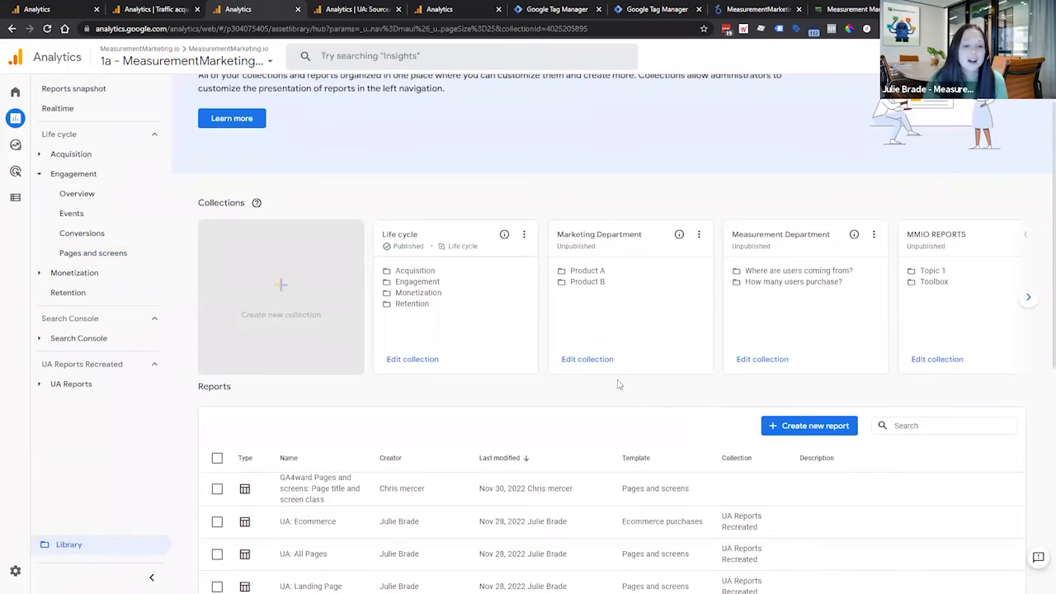
pyautogui.scroll(-1, 281, 375)
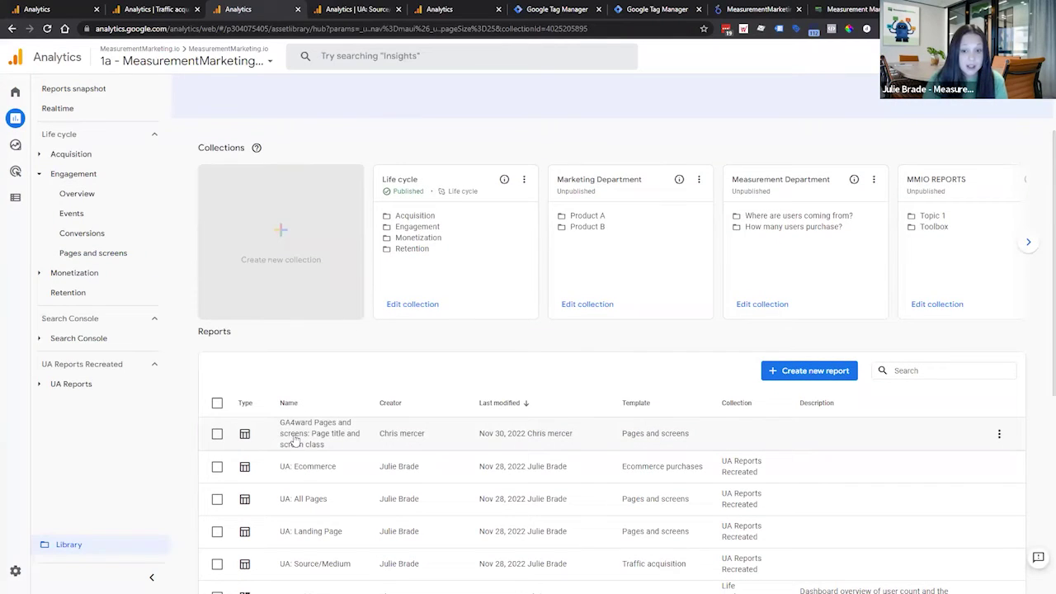
pyautogui.moveTo(299, 231)
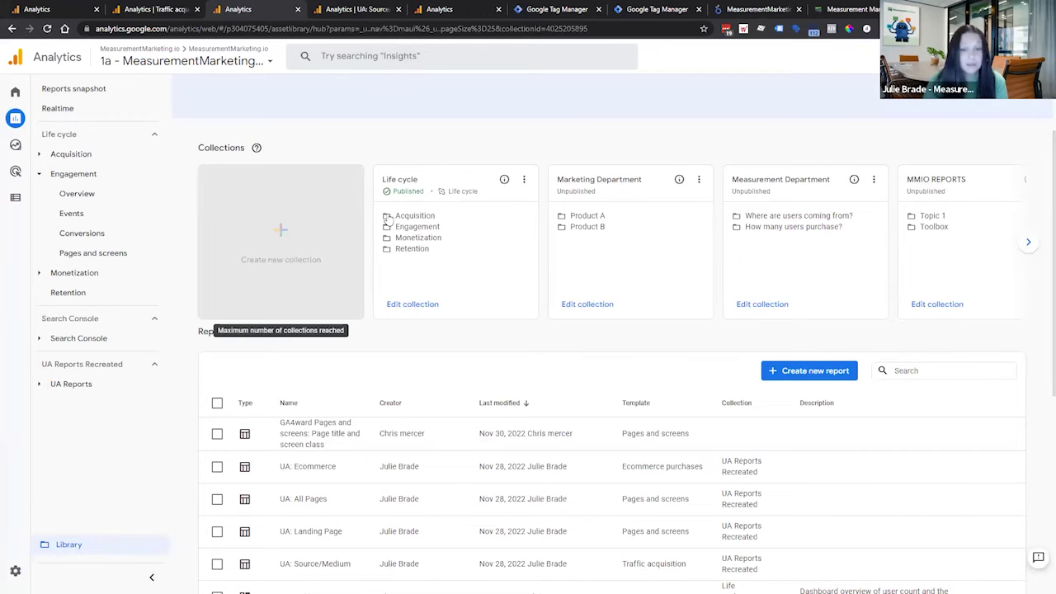
pyautogui.click(1027, 241)
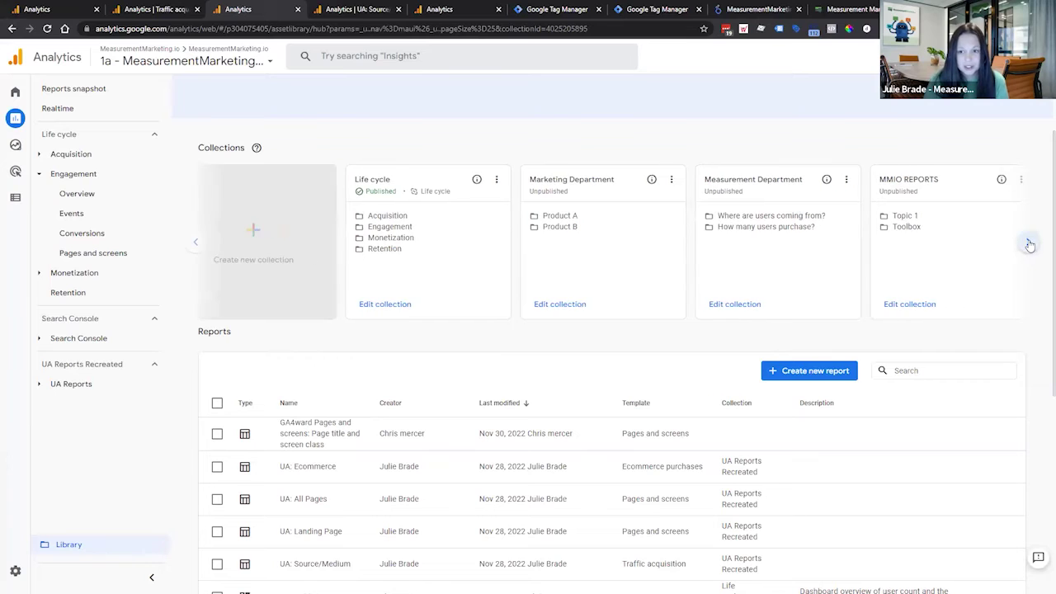
pyautogui.click(196, 246)
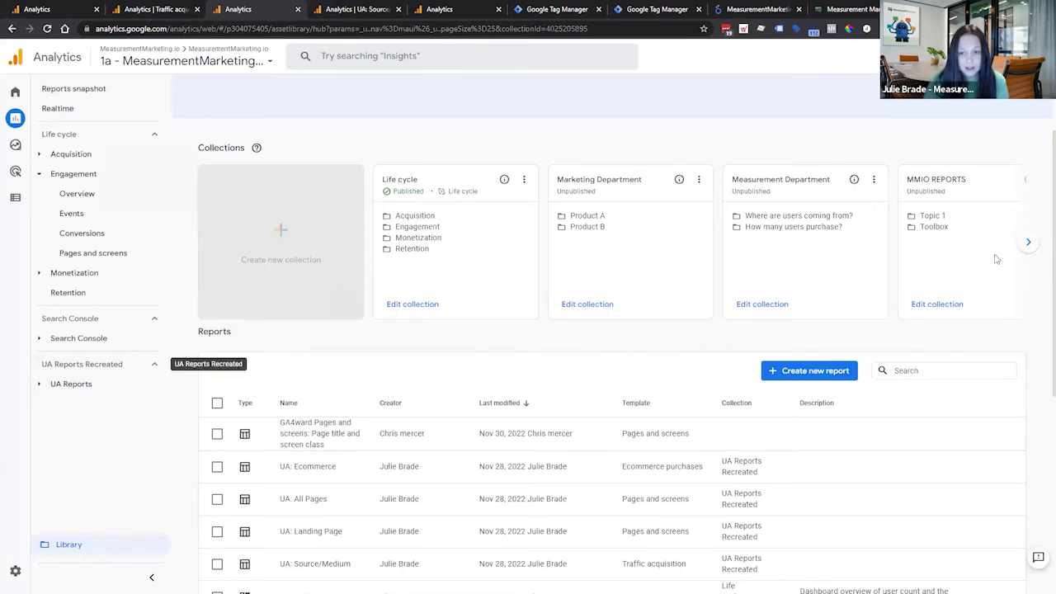
# Step: Expand UA Reports in the report navigation and open the UA Reports Recreated collection for editing
pyautogui.click(1031, 241)
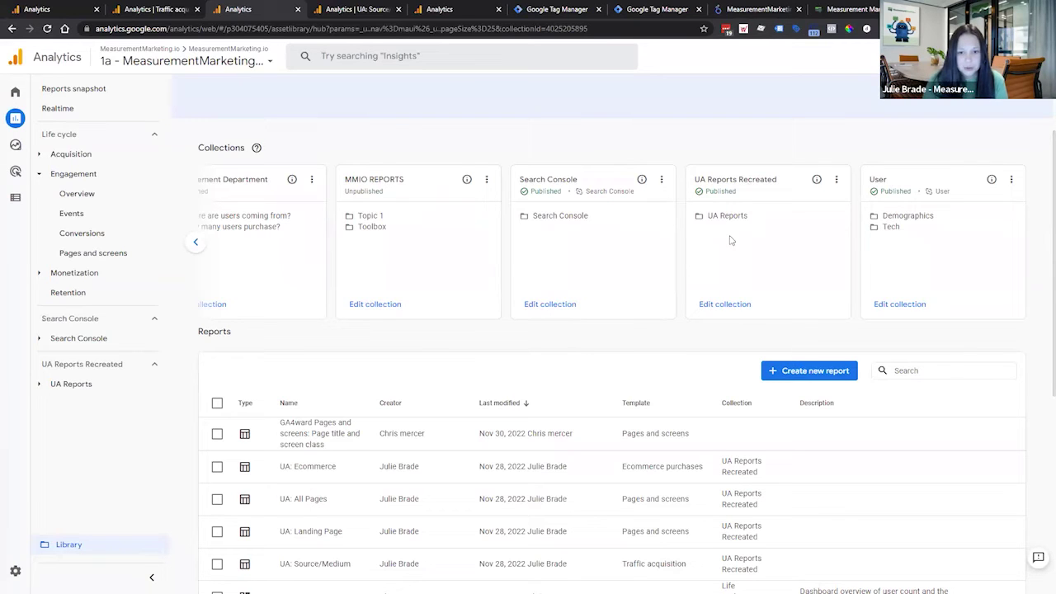
pyautogui.click(73, 381)
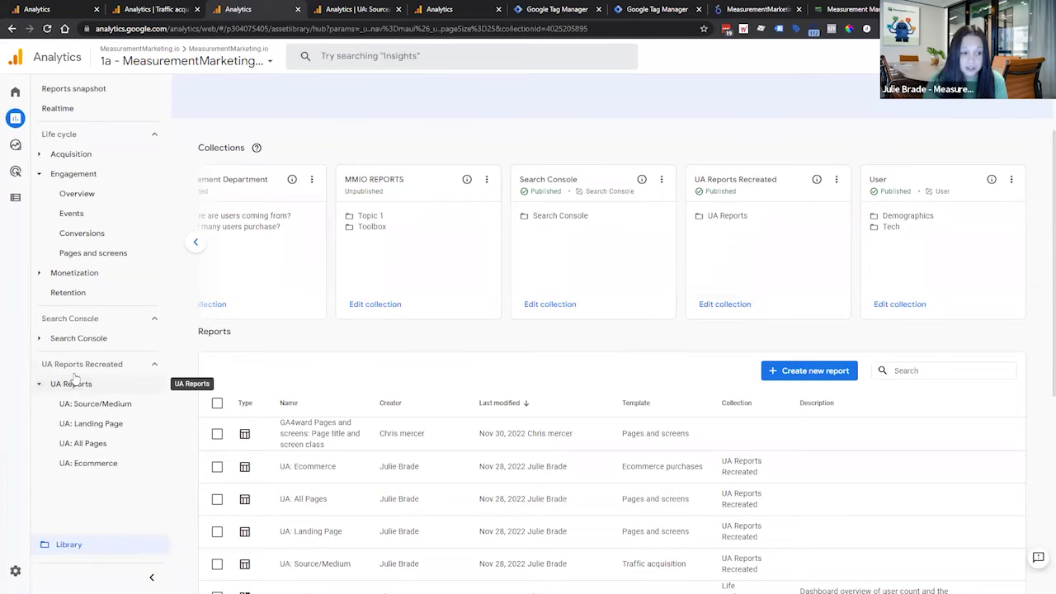
pyautogui.click(716, 306)
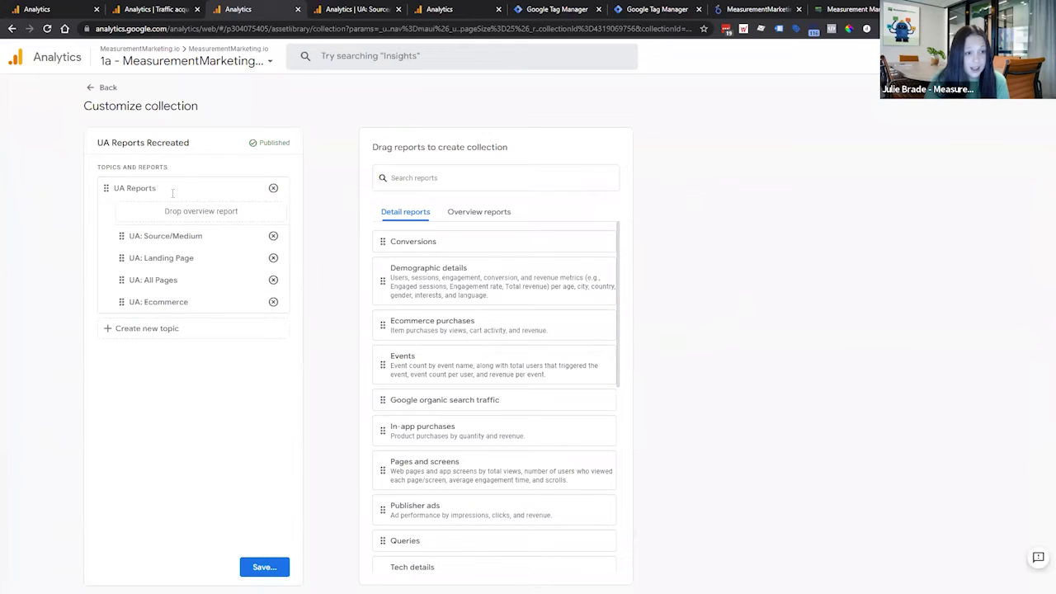
# Step: Add the GA4ward Pages and screens report to the UA Reports topic, save the current collection, and return to the Library
pyautogui.click(470, 179)
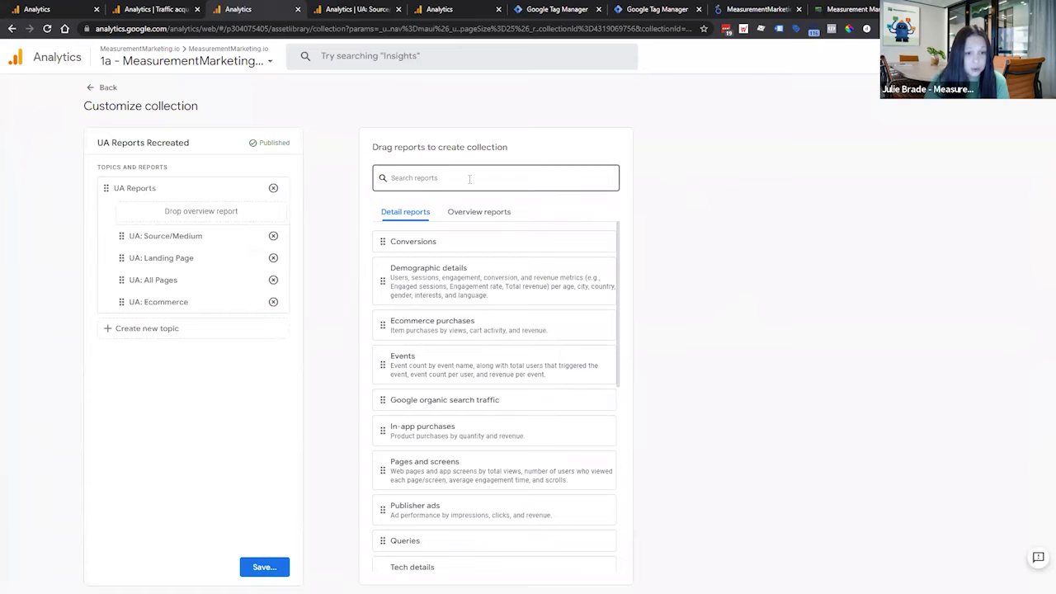
pyautogui.write('ga4')
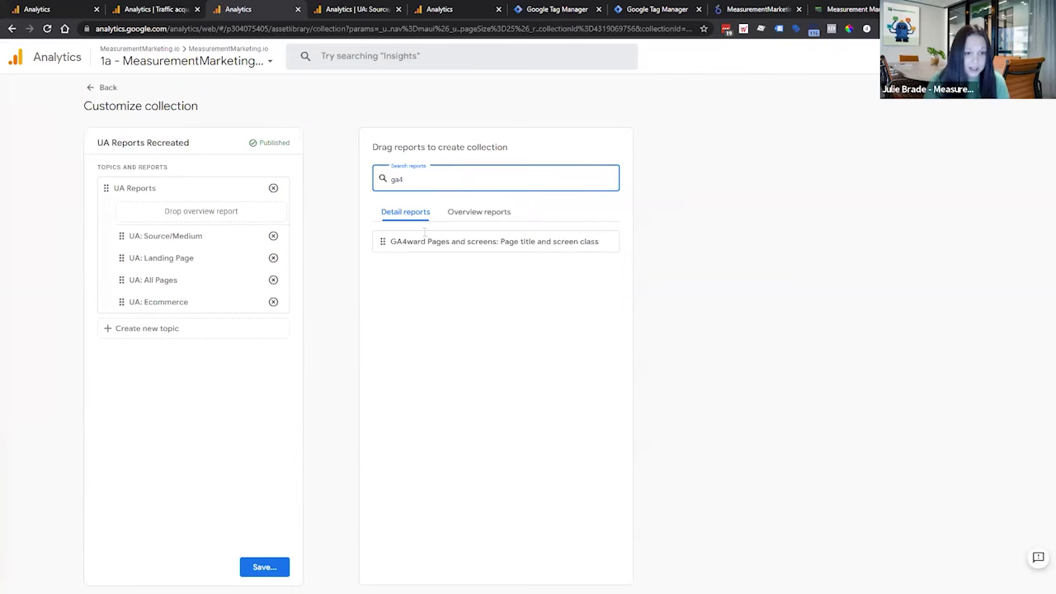
pyautogui.moveTo(383, 241); pyautogui.dragTo(112, 343)
pyautogui.click(281, 574)
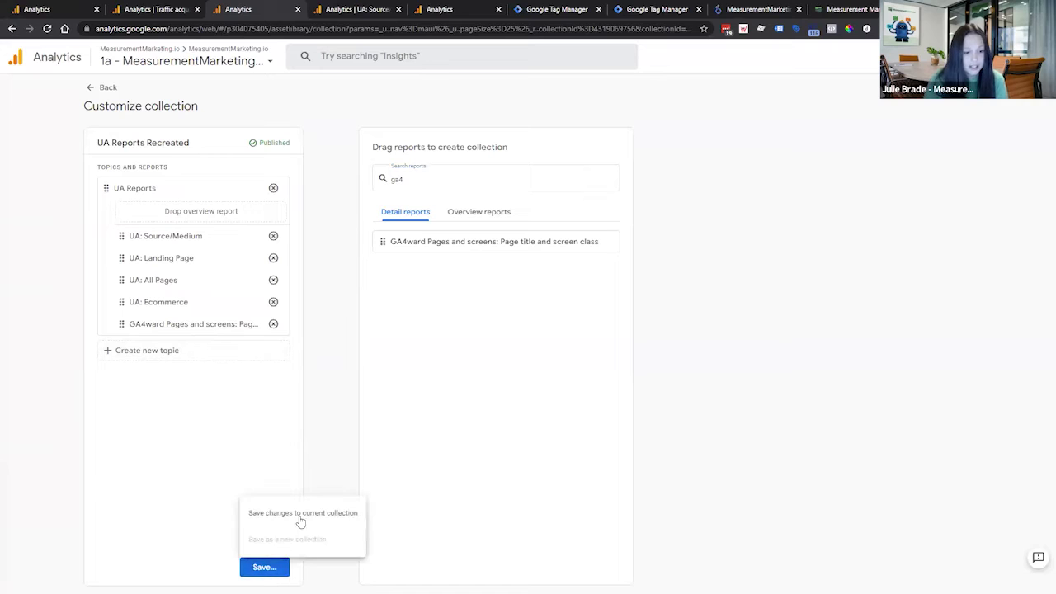
pyautogui.click(353, 523)
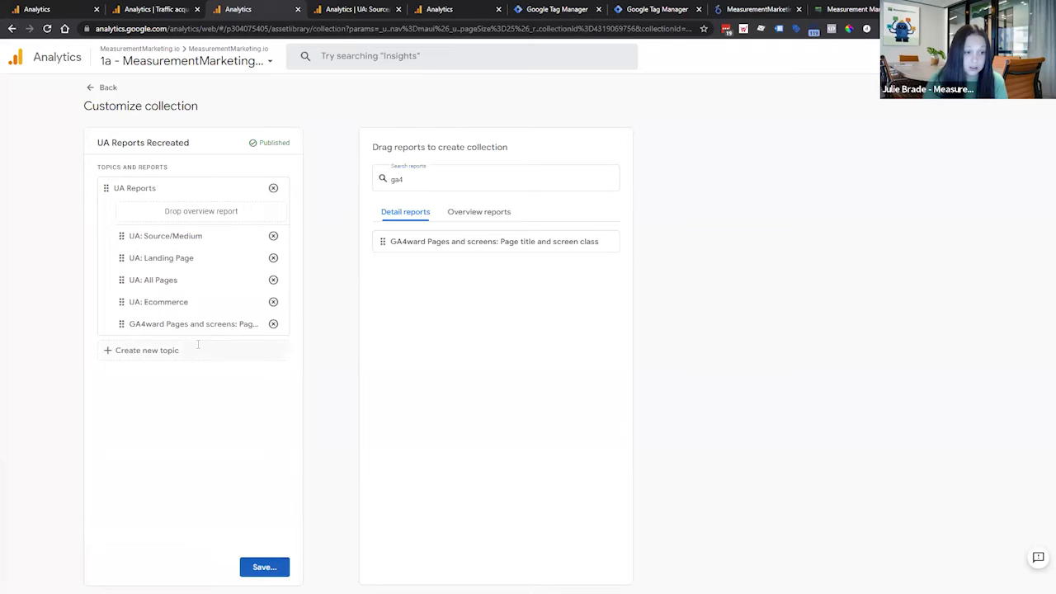
pyautogui.click(100, 86)
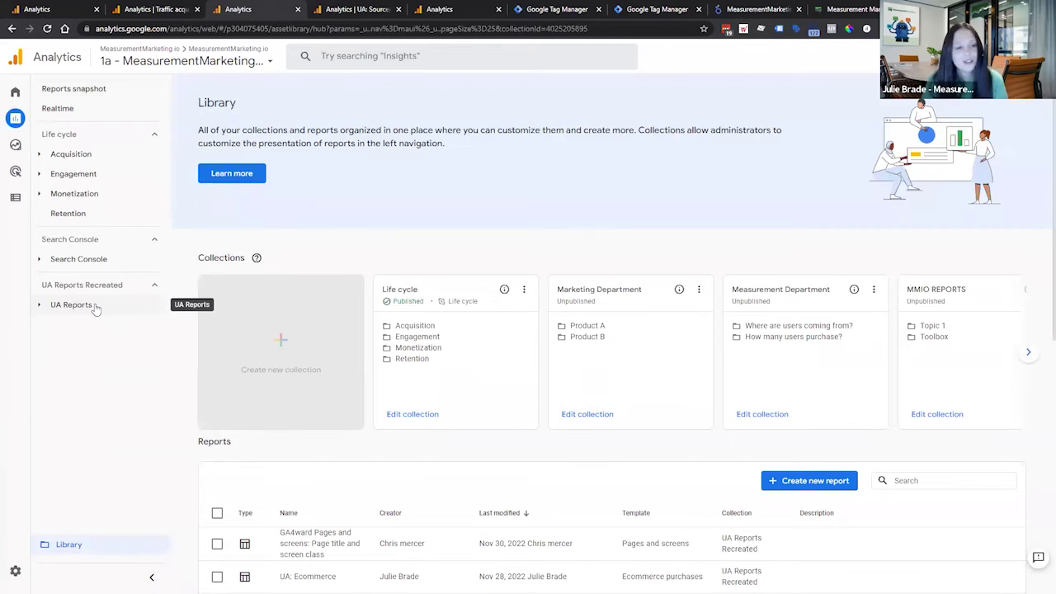
# Step: View the Traffic acquisition report in the Life cycle collection
pyautogui.click(79, 154)
pyautogui.click(92, 213)
pyautogui.click(92, 213)
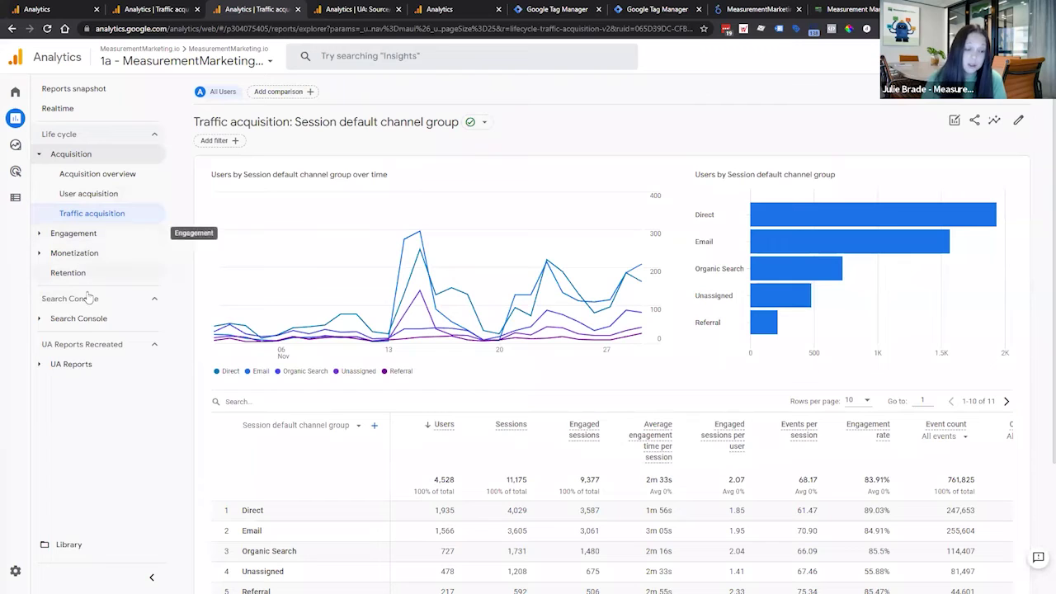
# Step: Review the UA: Source/Medium report and its available primary dimensions
pyautogui.click(95, 363)
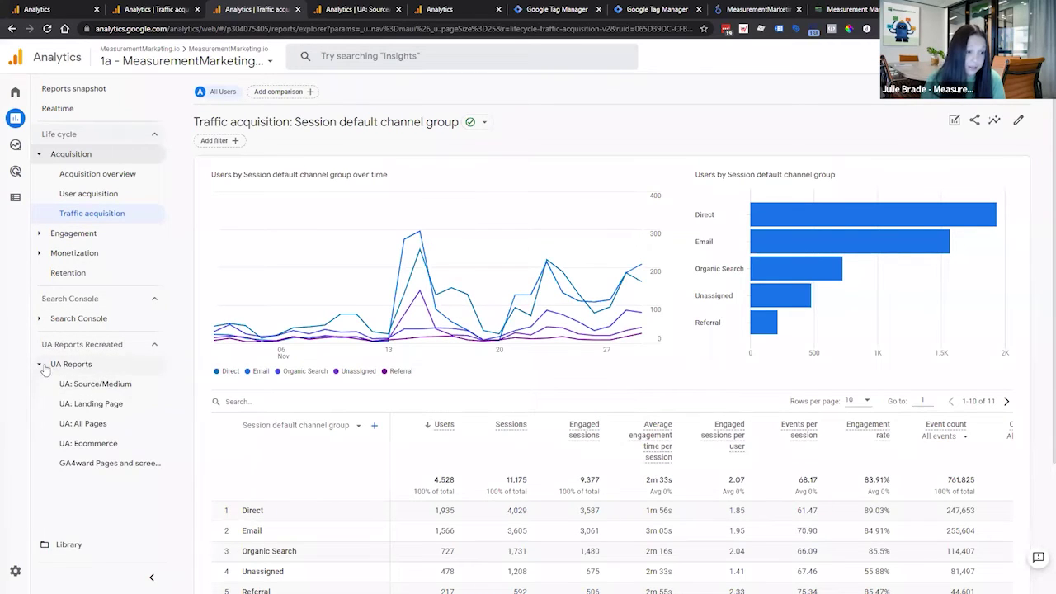
pyautogui.click(94, 391)
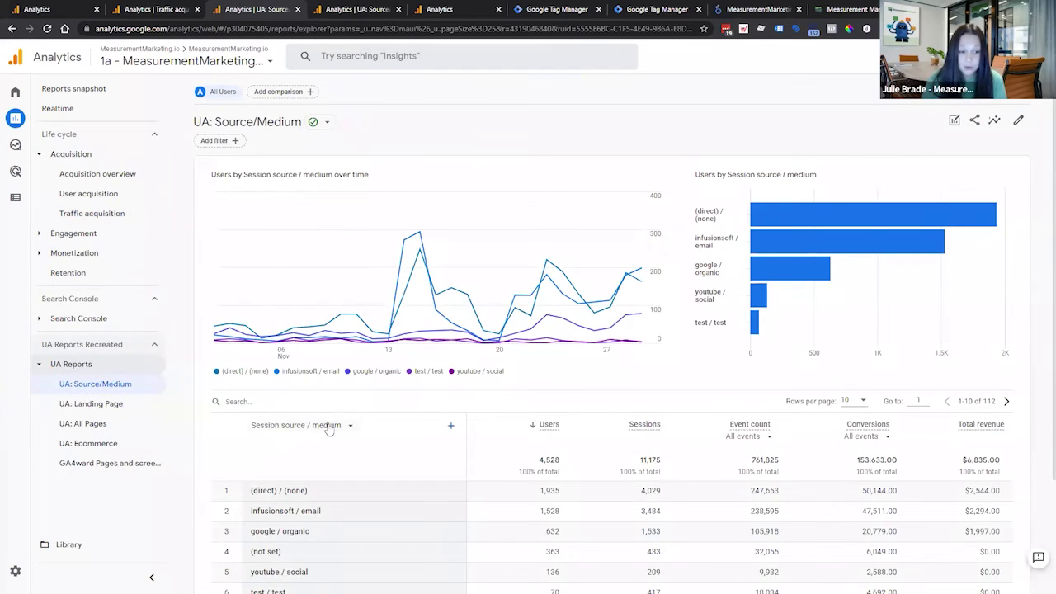
pyautogui.click(329, 426)
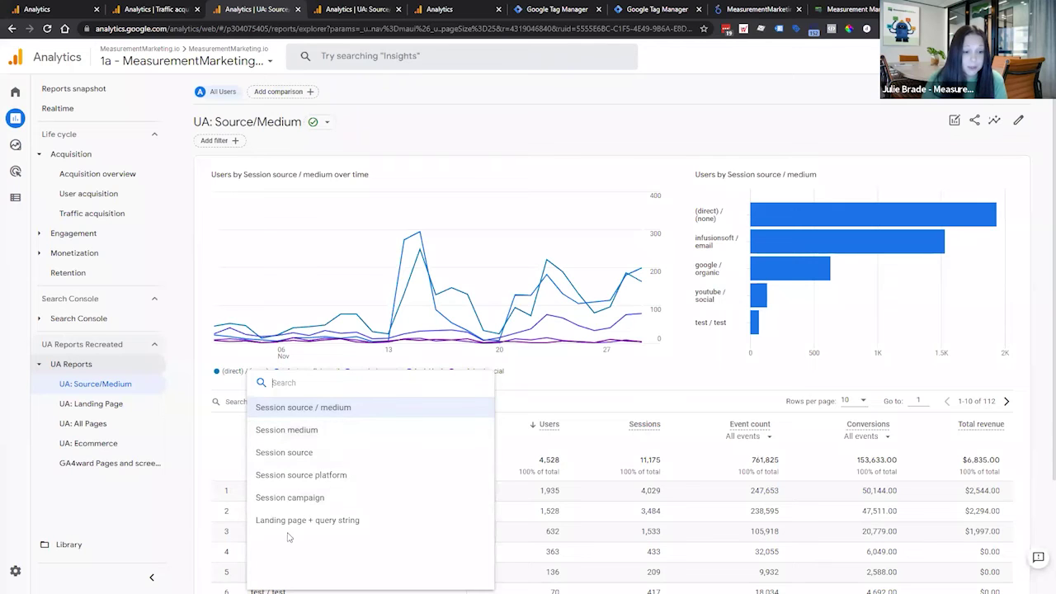
pyautogui.click(632, 402)
pyautogui.scroll(-3, 632, 402)
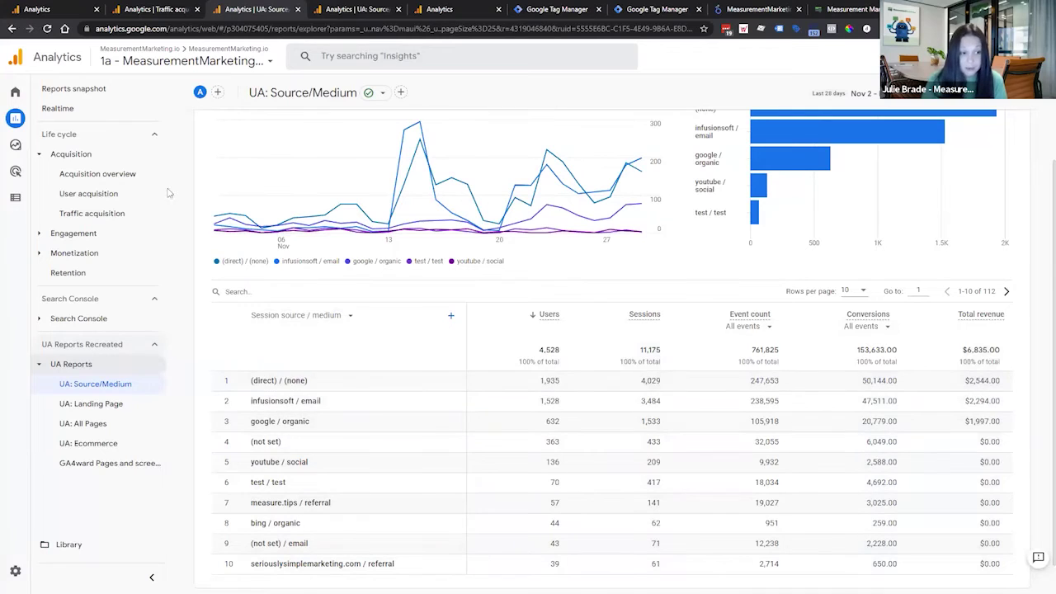
# Step: In the UA: Landing Page report, limit Event count to academy_aware and sort the landing pages by it
pyautogui.click(128, 404)
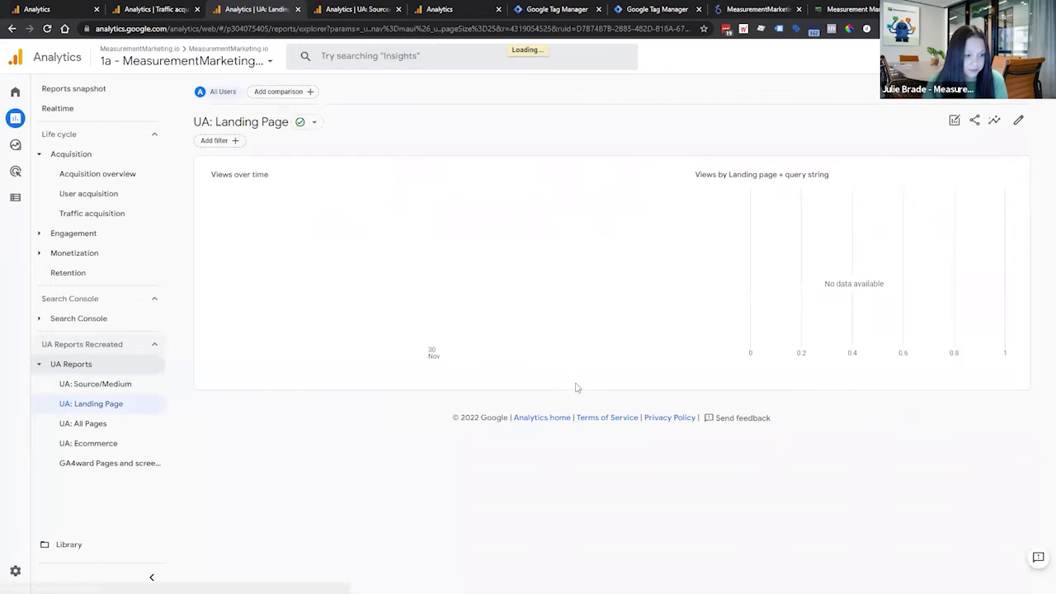
pyautogui.scroll(-3, 273, 245)
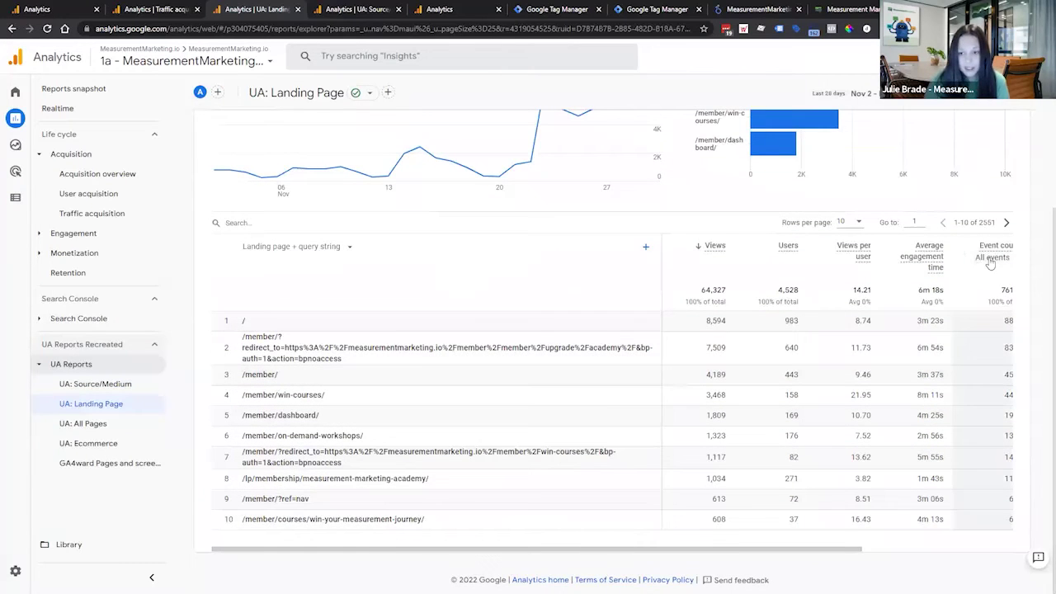
pyautogui.click(990, 259)
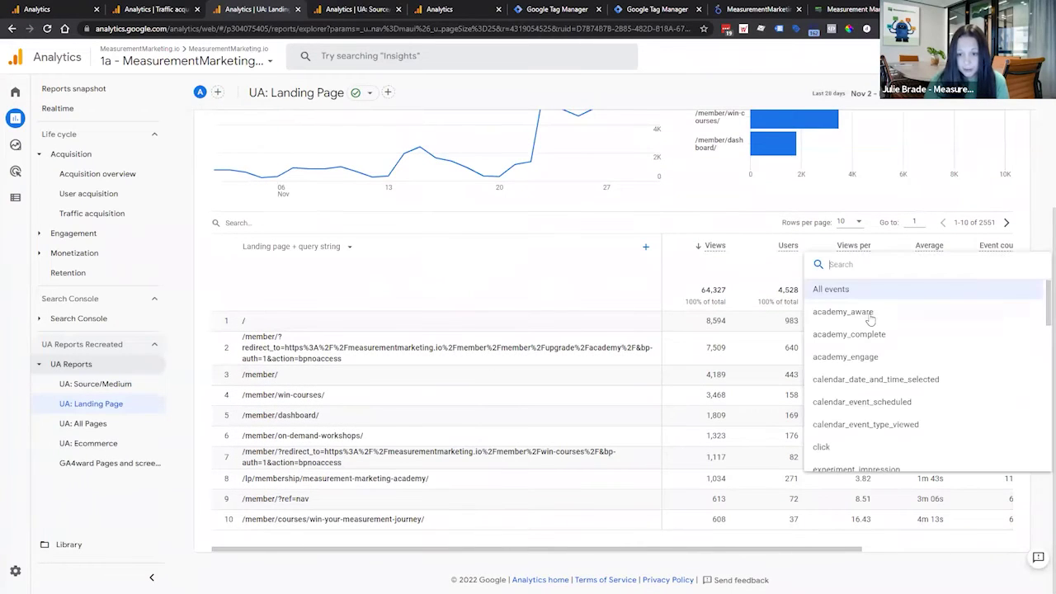
pyautogui.click(869, 318)
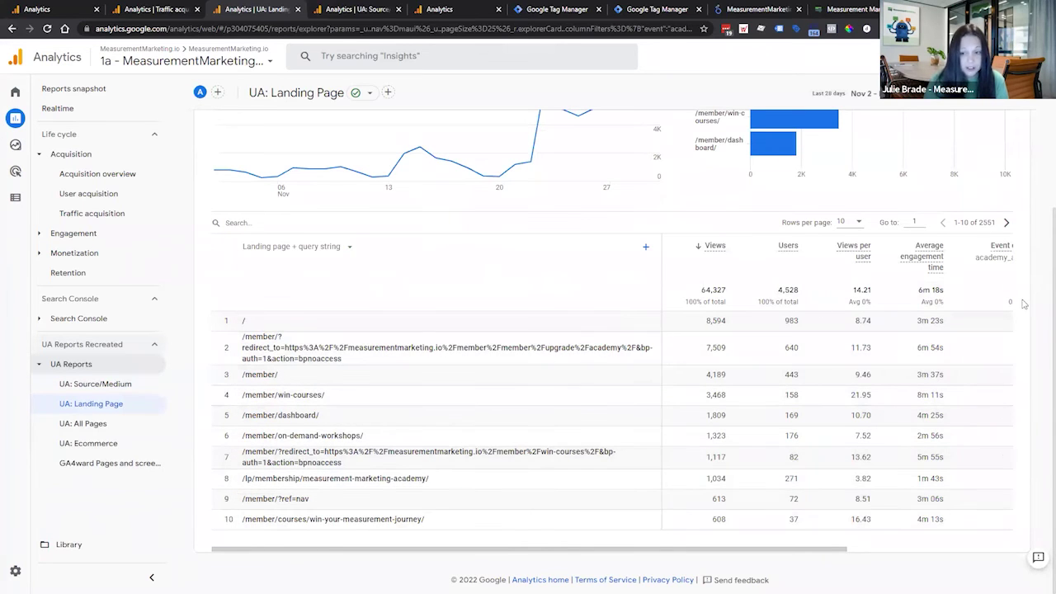
pyautogui.moveTo(794, 550); pyautogui.dragTo(844, 555)
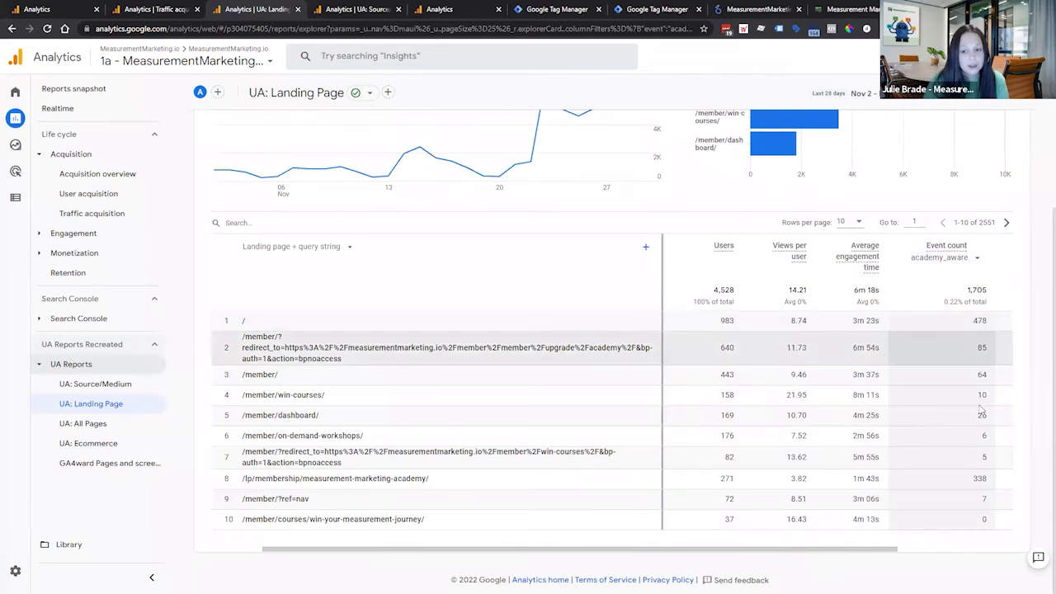
pyautogui.click(972, 247)
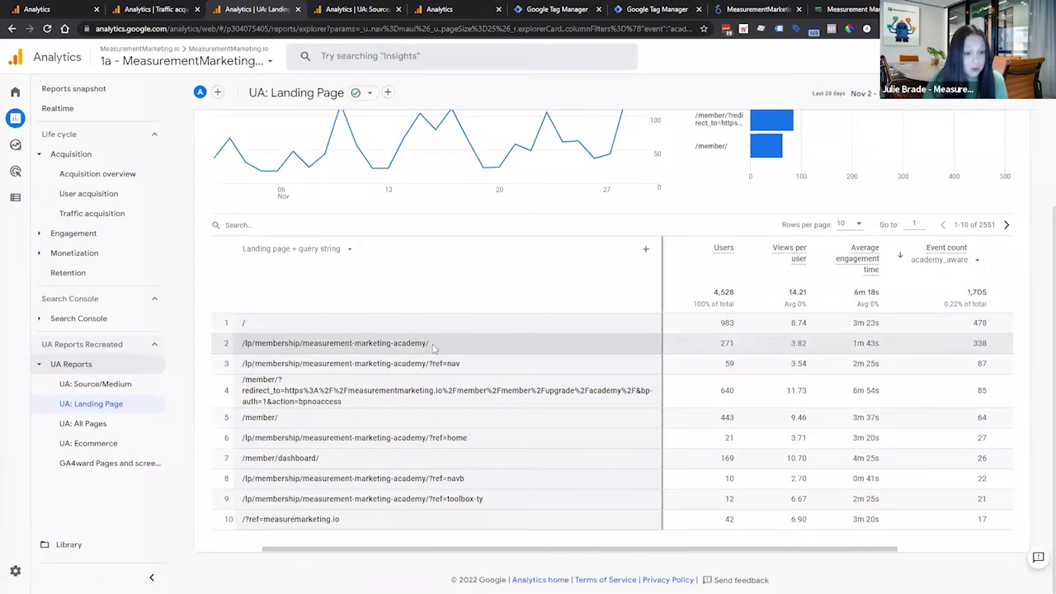
# Step: Switch the landing pages' Event count to the academy_complete event and look over the listed pages
pyautogui.click(940, 262)
pyautogui.click(934, 339)
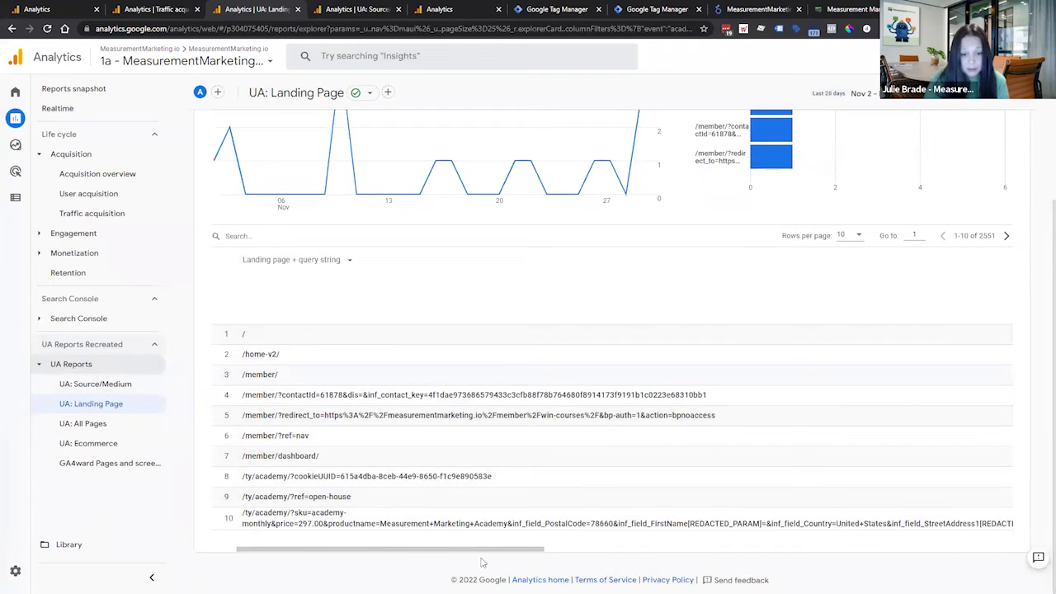
pyautogui.moveTo(485, 554); pyautogui.dragTo(299, 535)
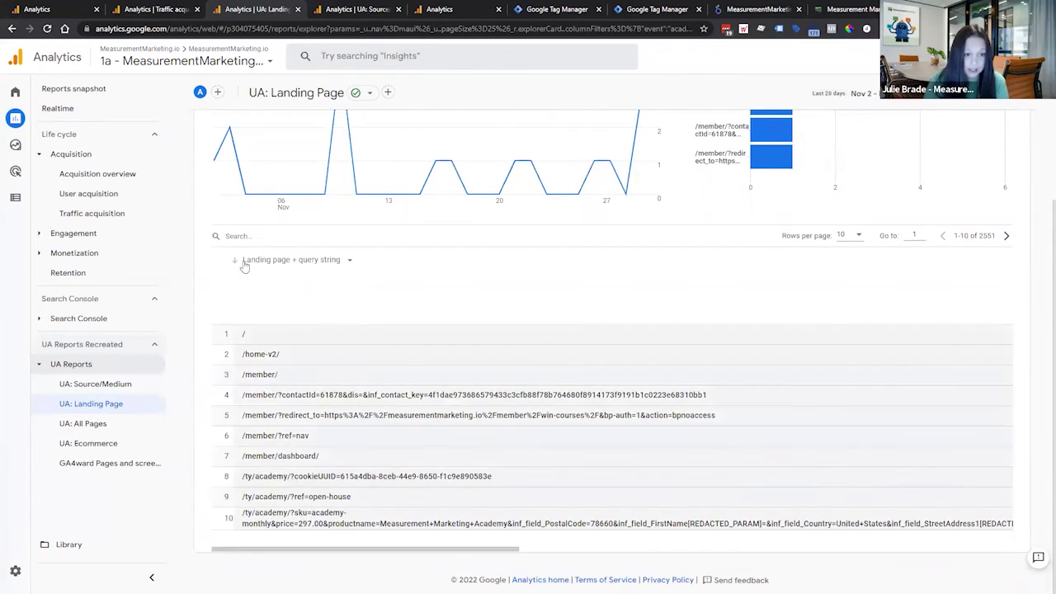
# Step: Review the UA: All Pages report, and view the GA4ward Pages and screens report by Page location
pyautogui.click(104, 424)
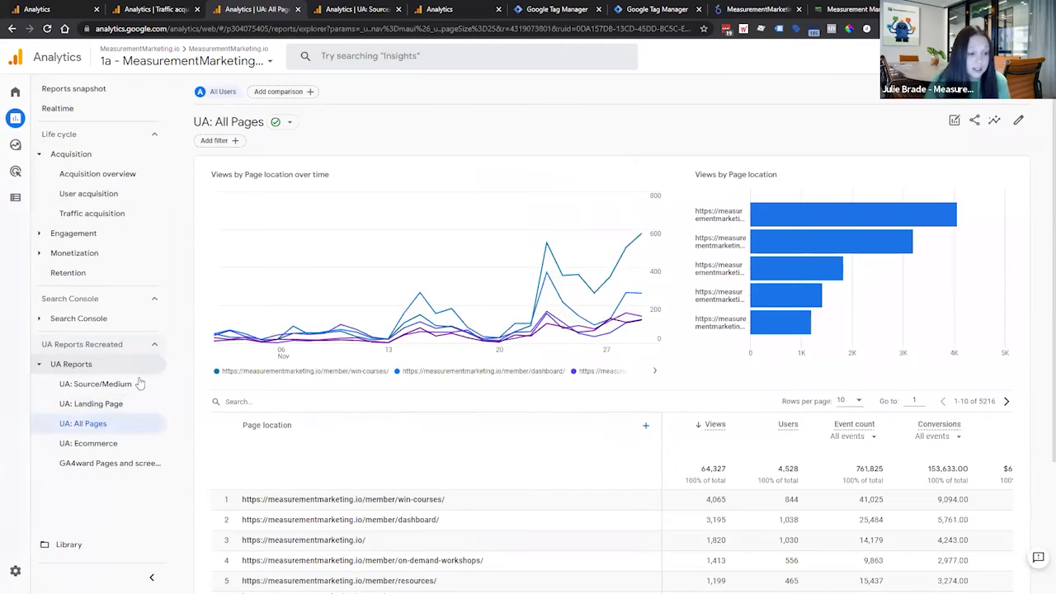
pyautogui.scroll(-1, 452, 400)
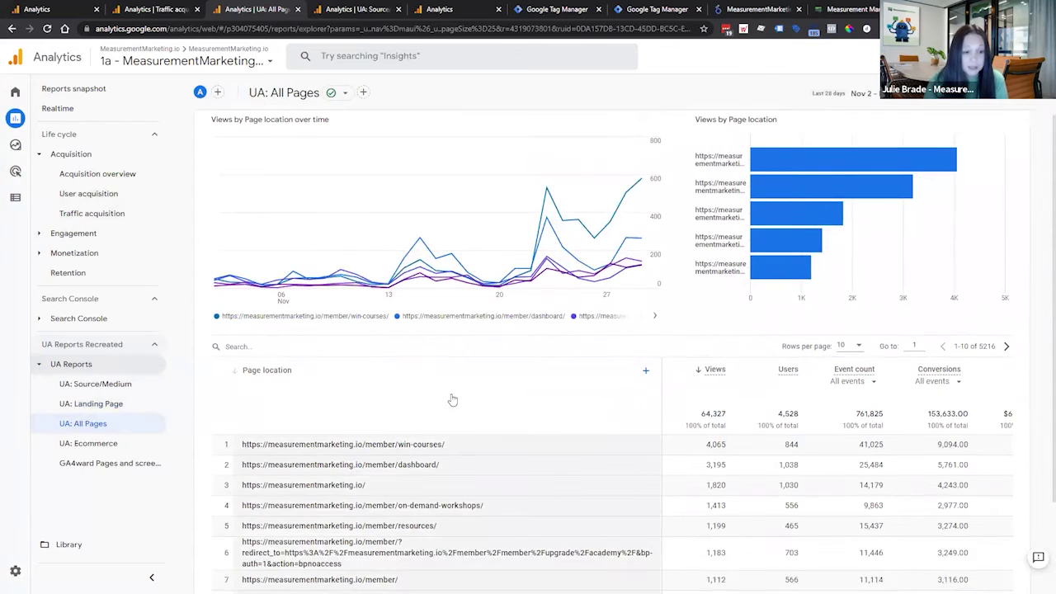
pyautogui.scroll(-1, 459, 388)
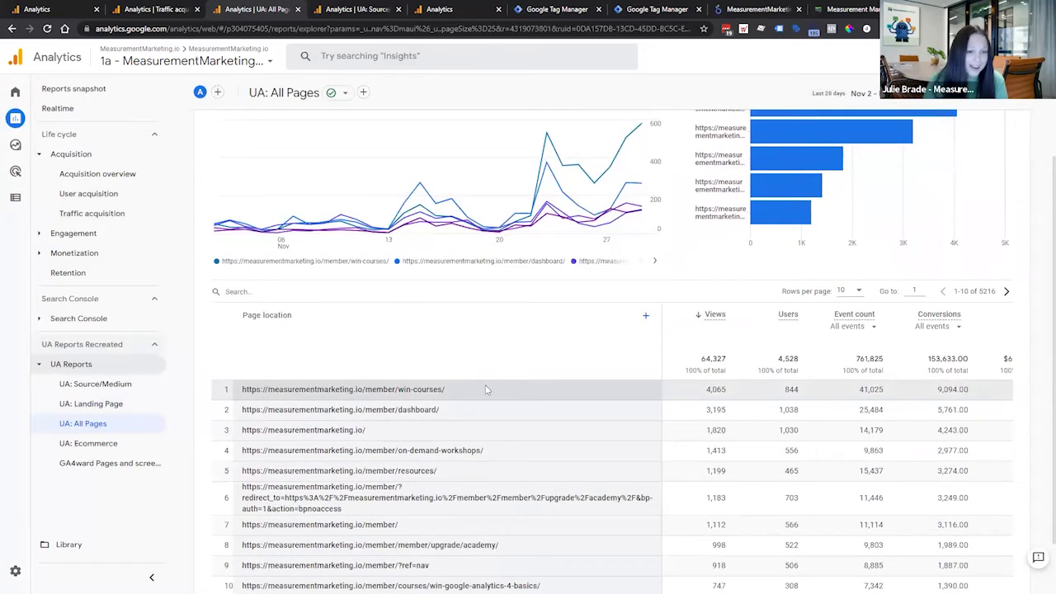
pyautogui.click(87, 468)
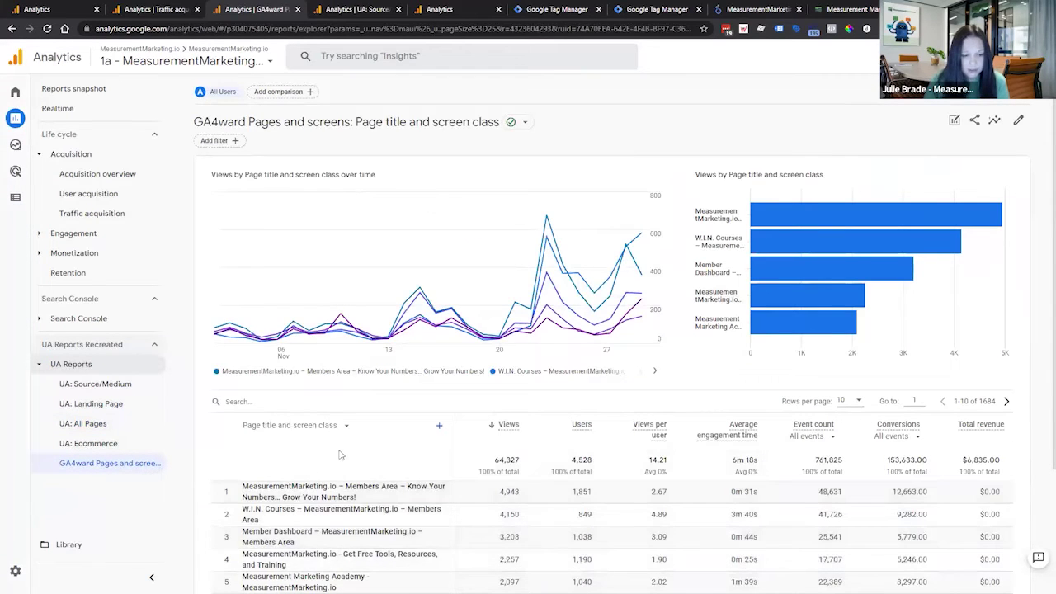
pyautogui.click(319, 519)
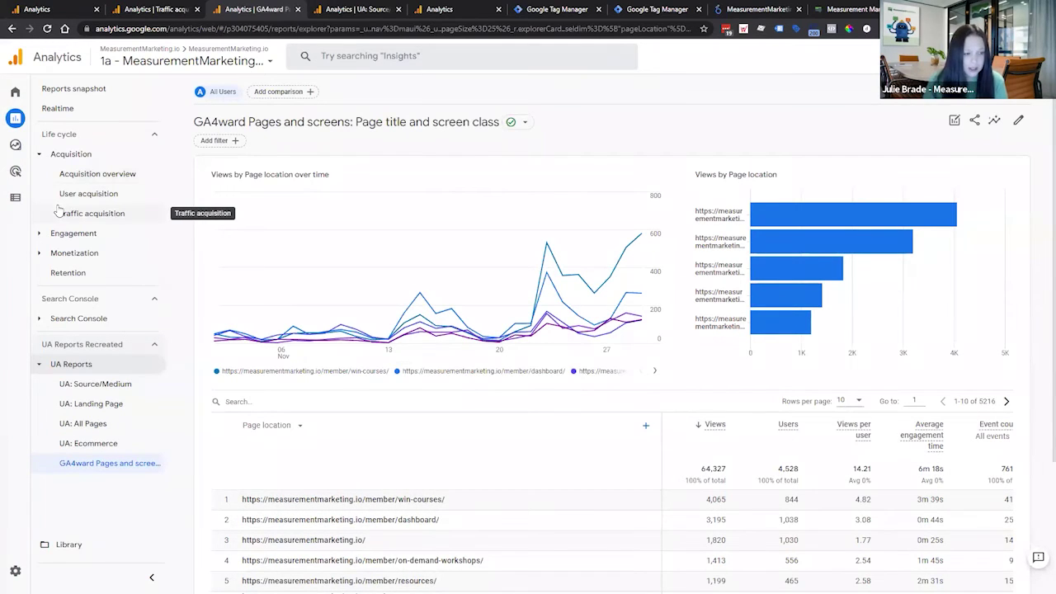
# Step: Look over the existing events and conversion events, and inspect the new conversion event form without saving
pyautogui.click(24, 201)
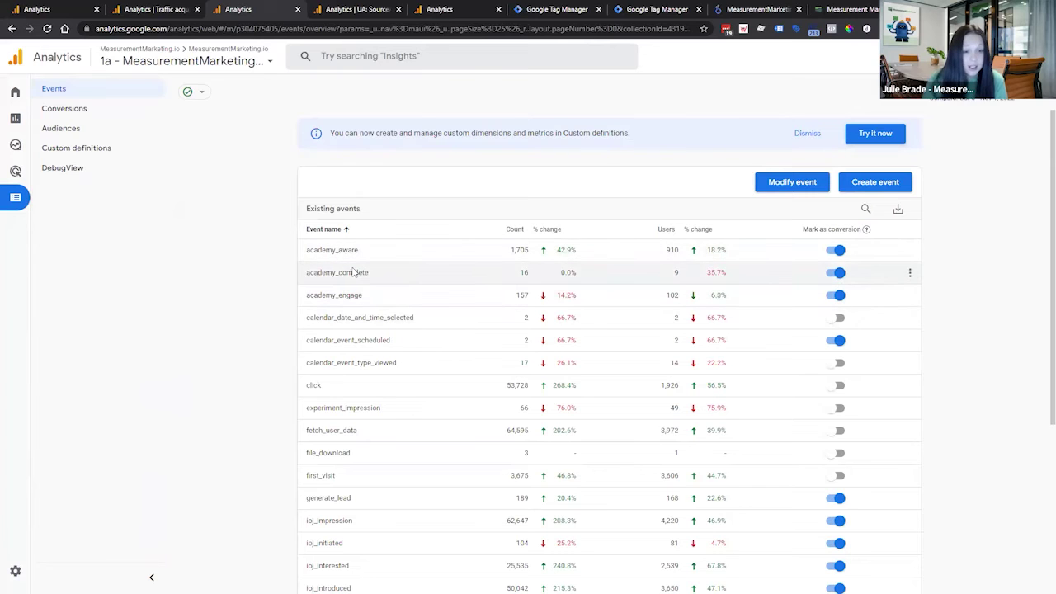
pyautogui.click(50, 107)
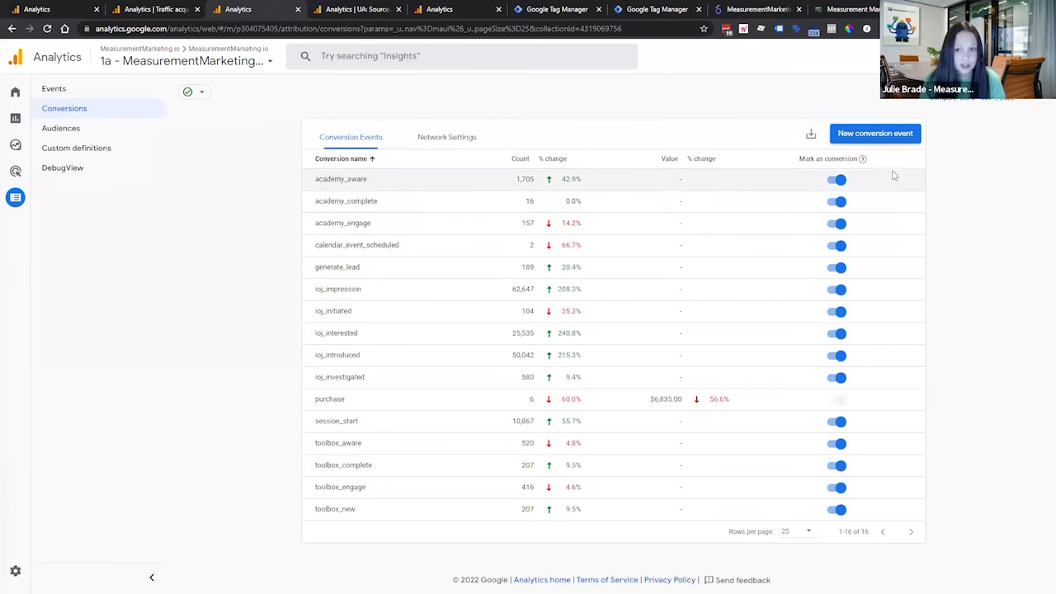
pyautogui.click(876, 133)
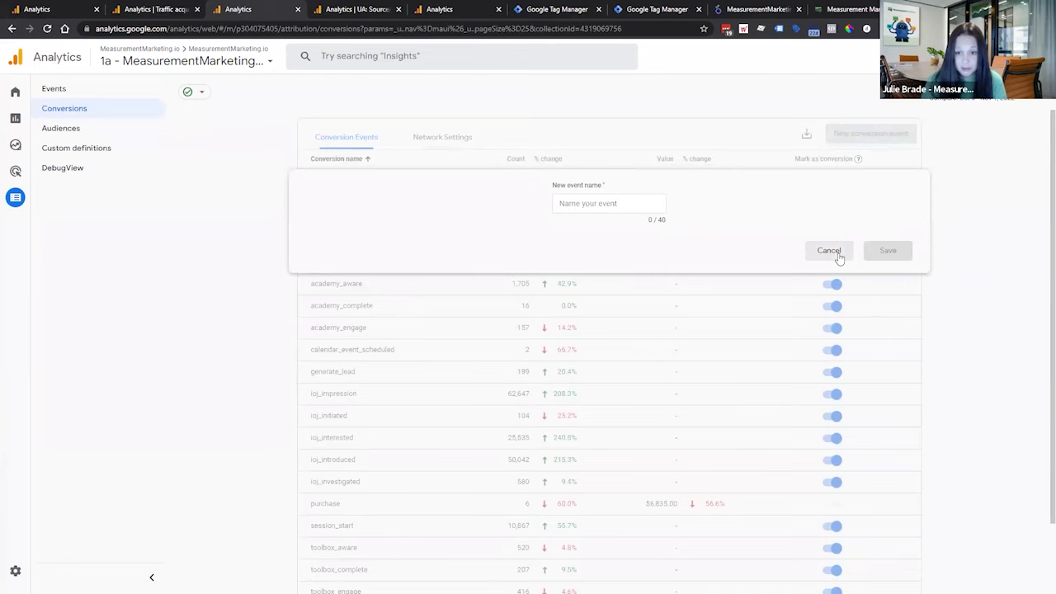
pyautogui.click(829, 251)
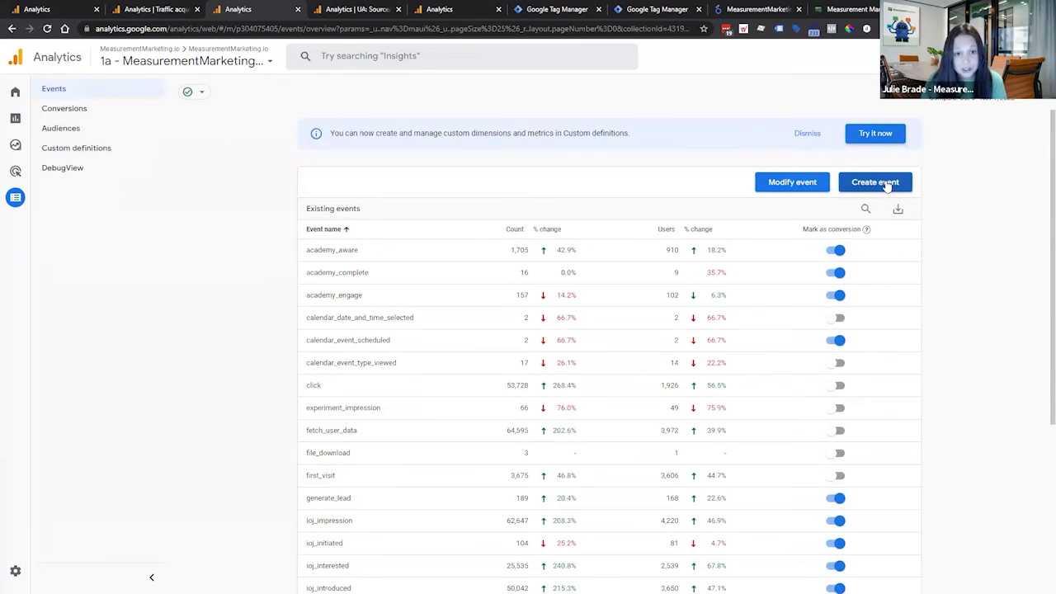
# Step: Copy the name ga4ward_academy_engage from its custom event configuration and close the custom event settings
pyautogui.click(887, 185)
pyautogui.press('Escape')
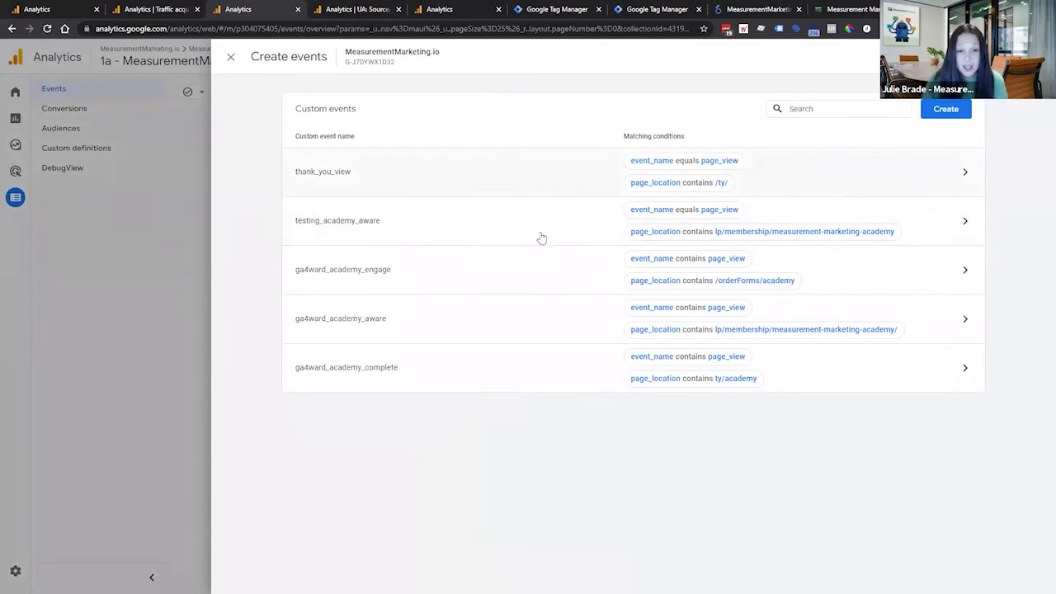
pyautogui.click(499, 279)
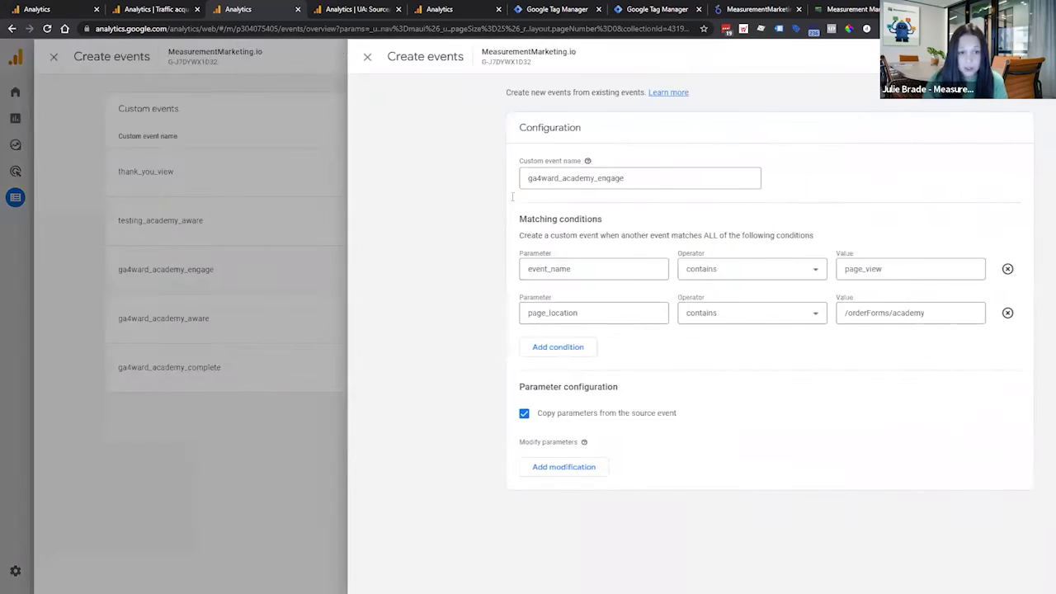
pyautogui.click(518, 179)
pyautogui.doubleClick(519, 178)
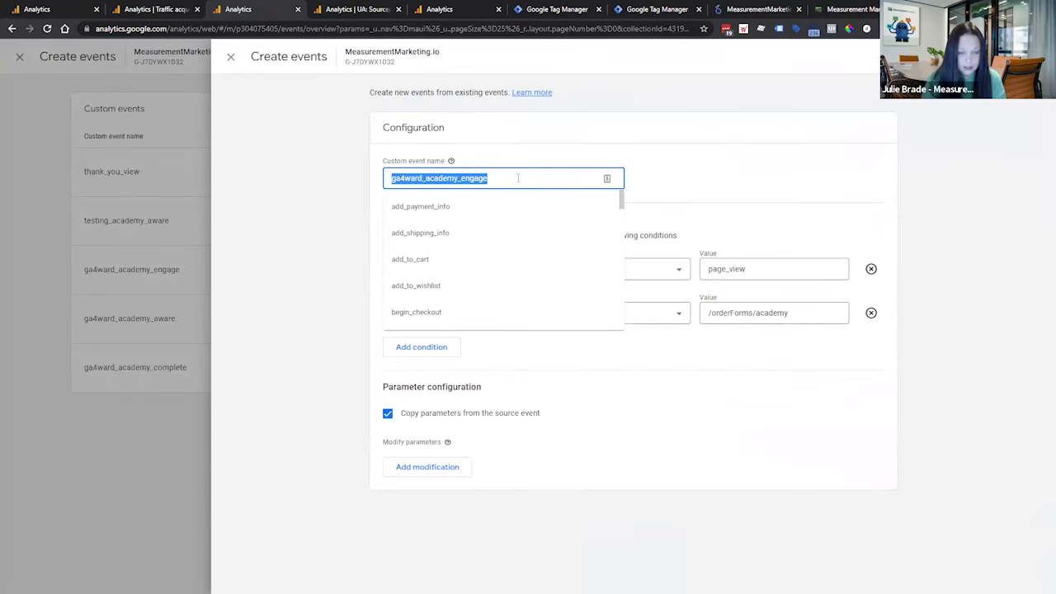
pyautogui.rightClick(515, 183)
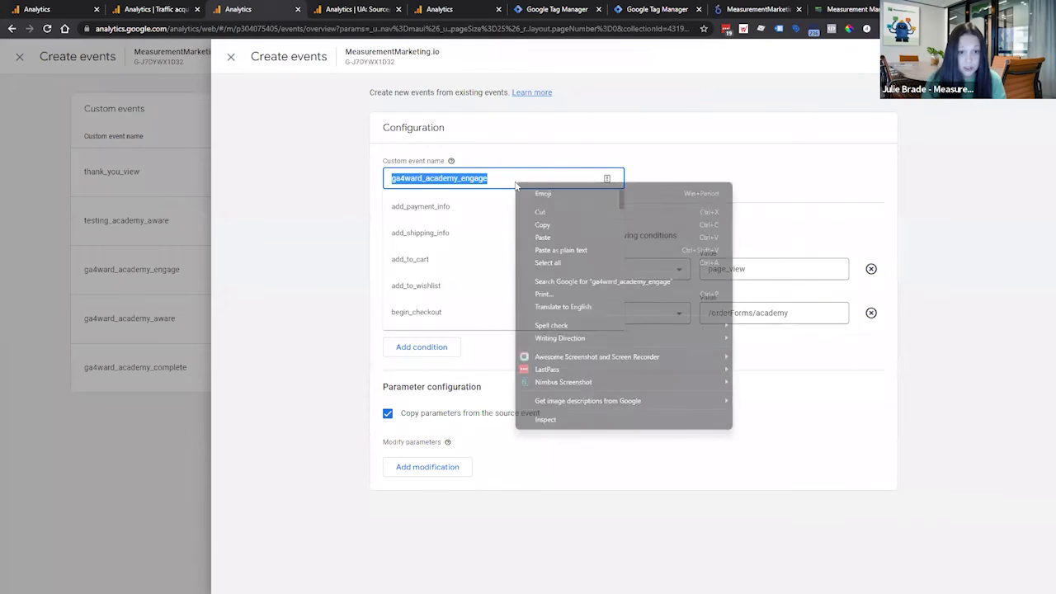
pyautogui.click(555, 223)
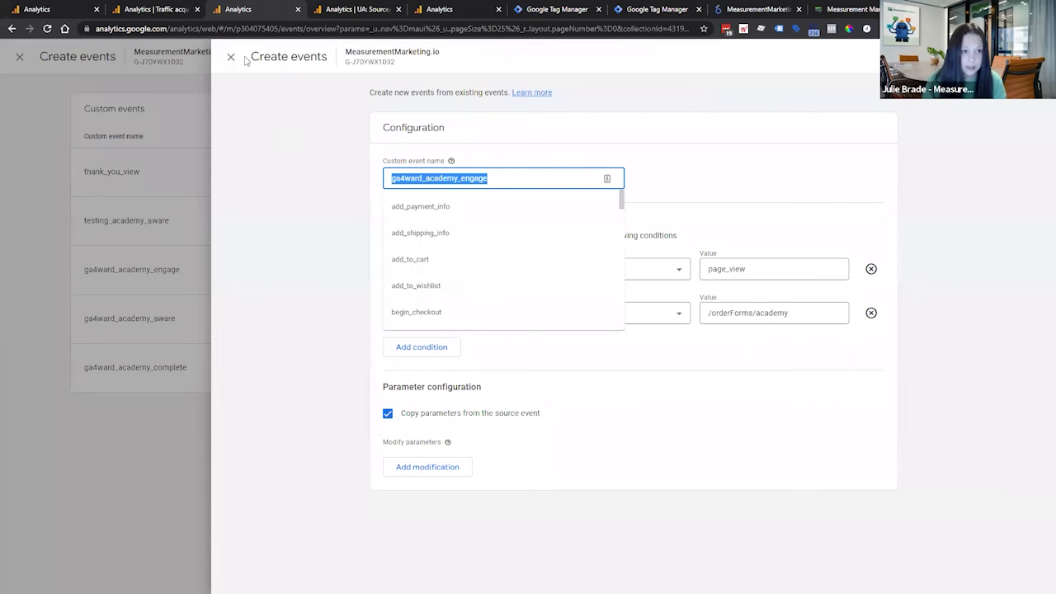
pyautogui.click(231, 57)
pyautogui.click(230, 57)
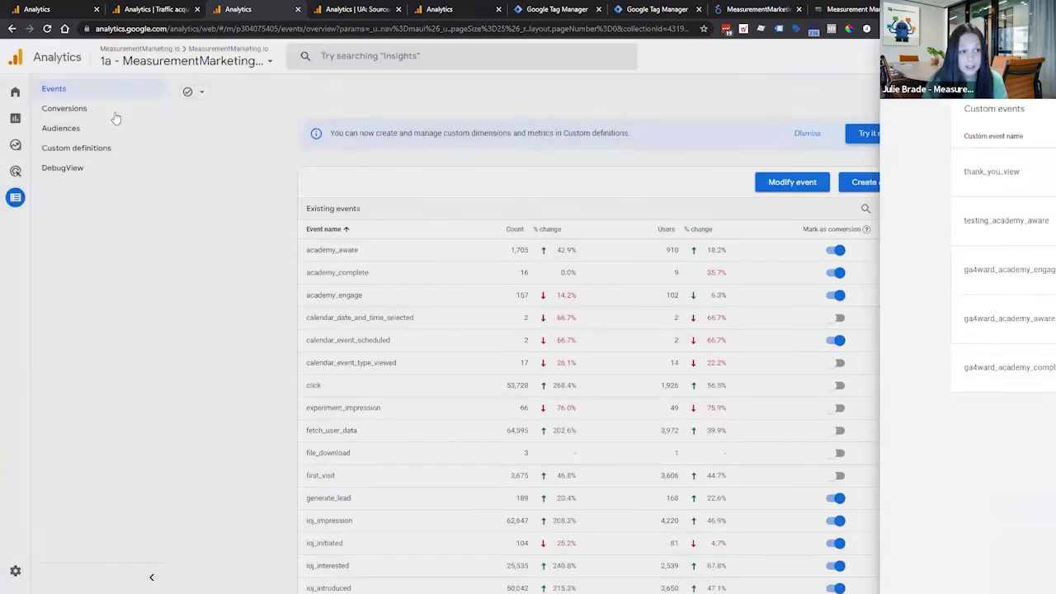
# Step: Register ga4ward_academy_engage as a new conversion event, keeping the name in lowercase
pyautogui.click(112, 110)
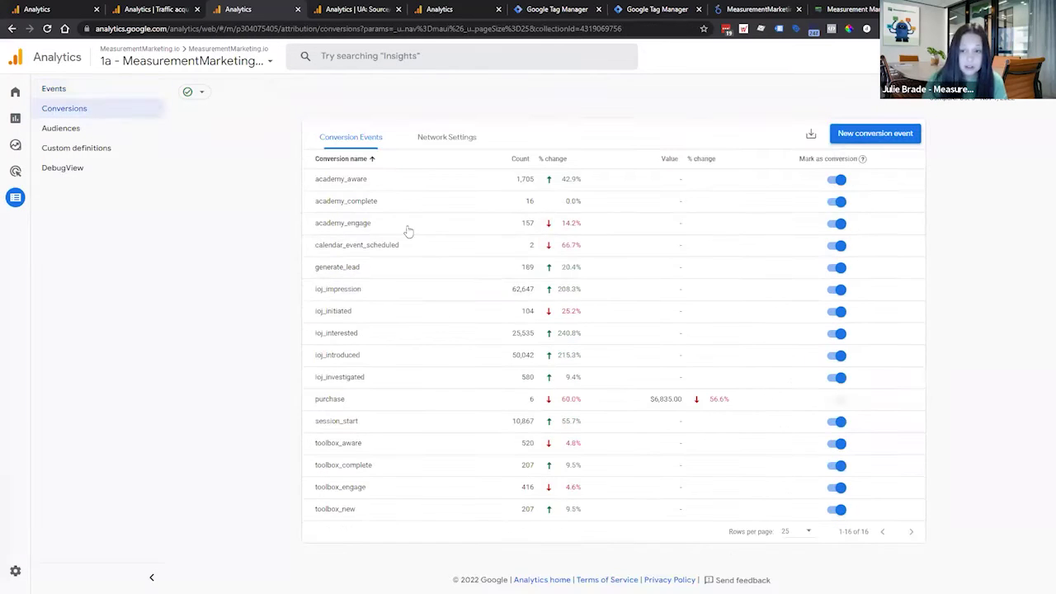
pyautogui.click(896, 134)
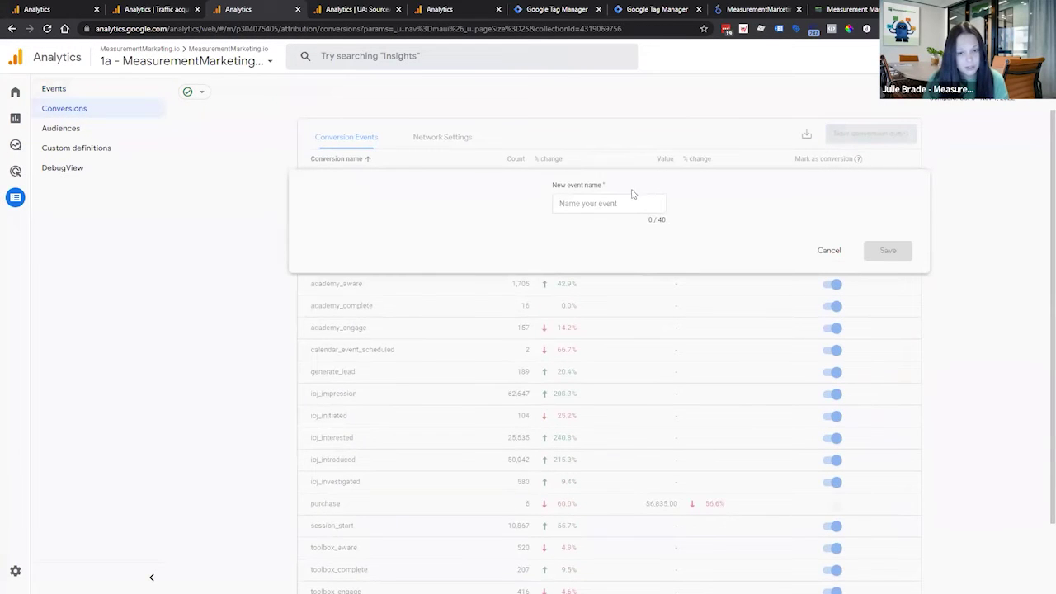
pyautogui.hotkey('ctrl', 'v')
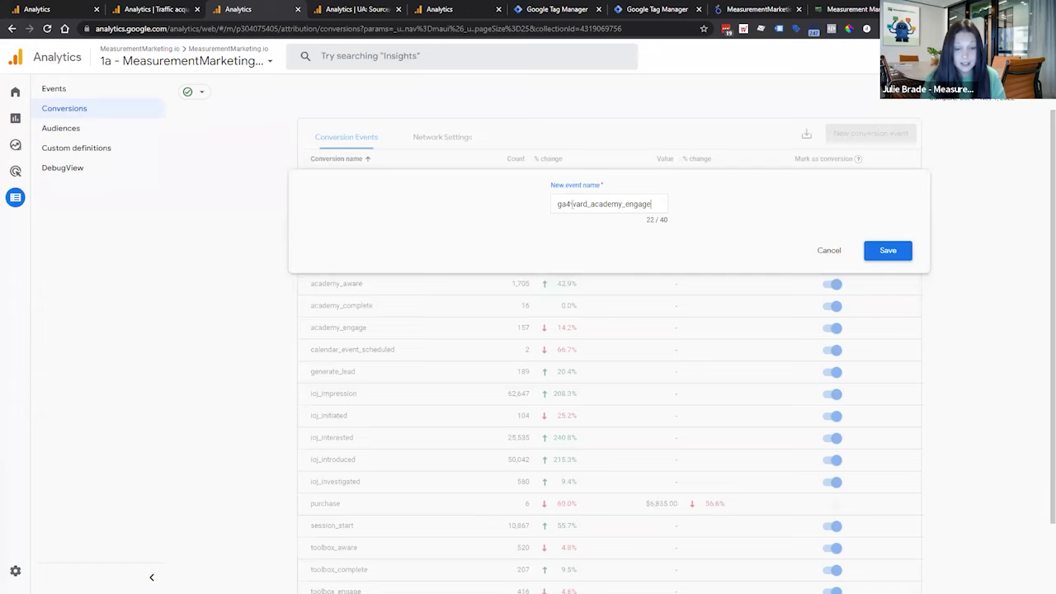
pyautogui.write('G')
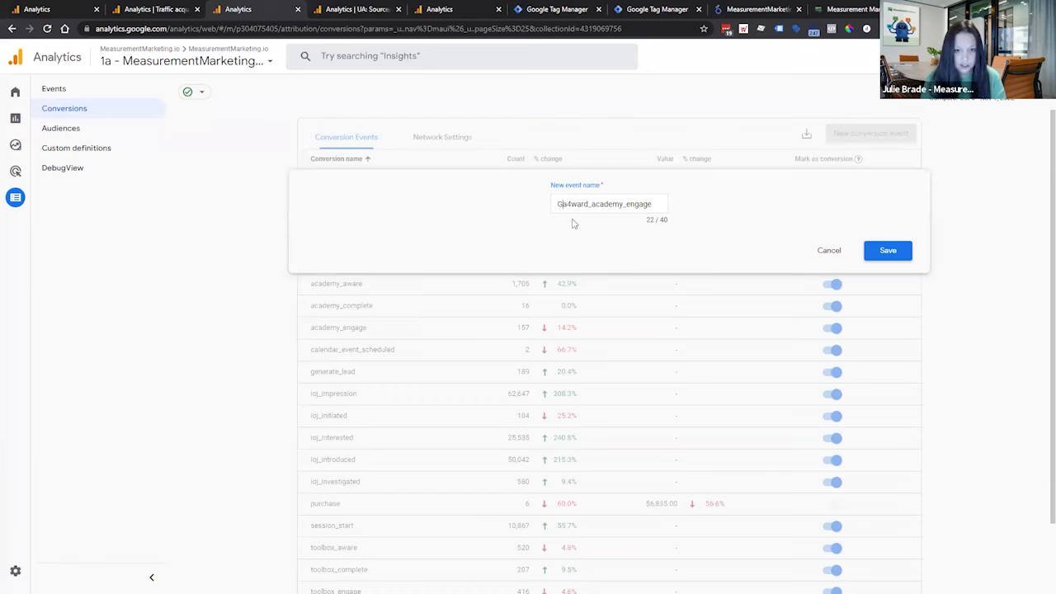
pyautogui.write('A')
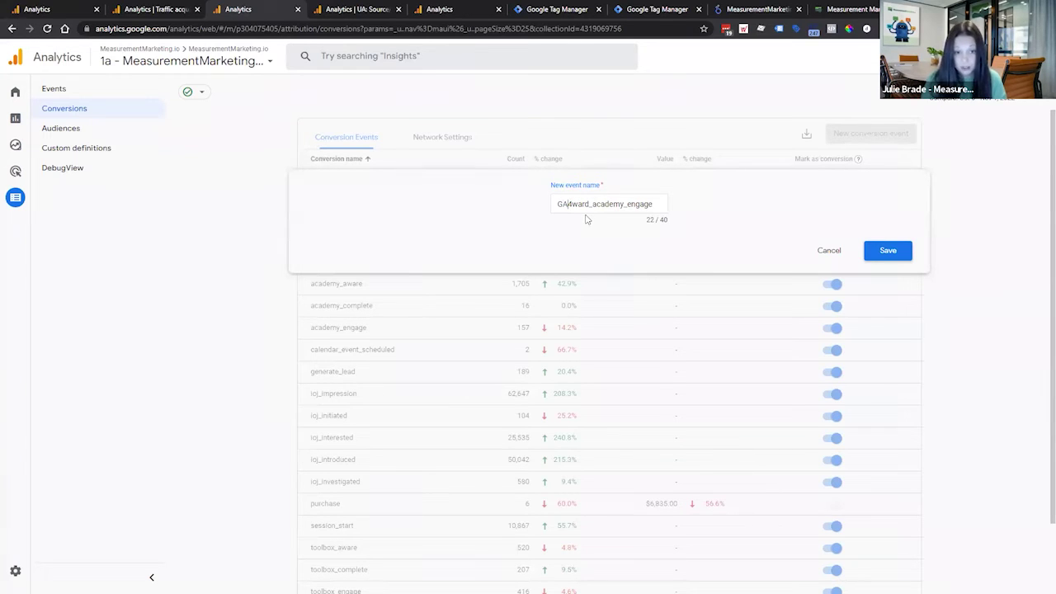
pyautogui.hotkey('ctrl', 'z')
pyautogui.hotkey('ctrl', 'z')
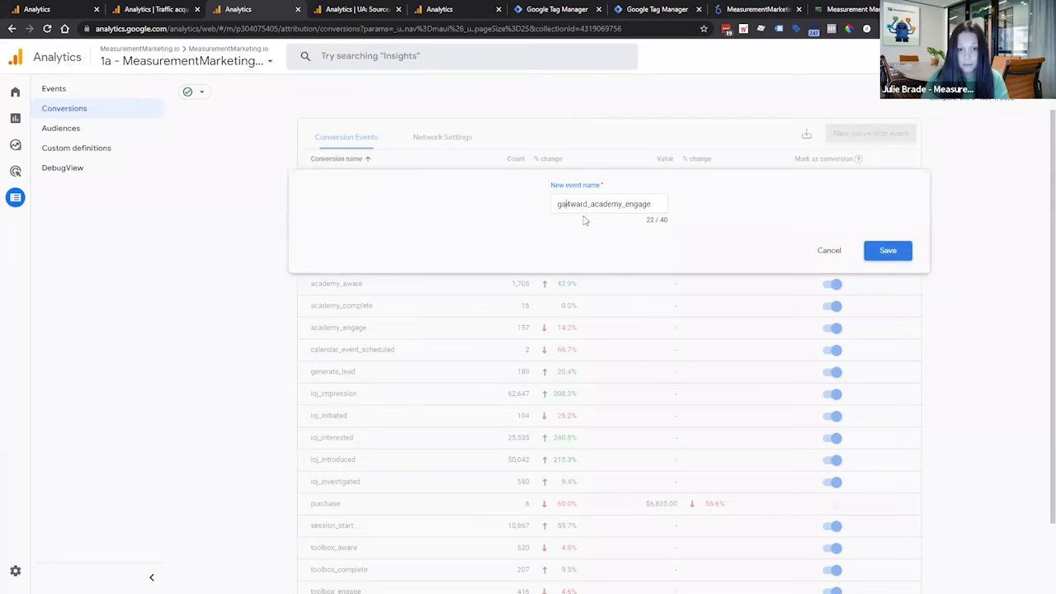
pyautogui.click(889, 252)
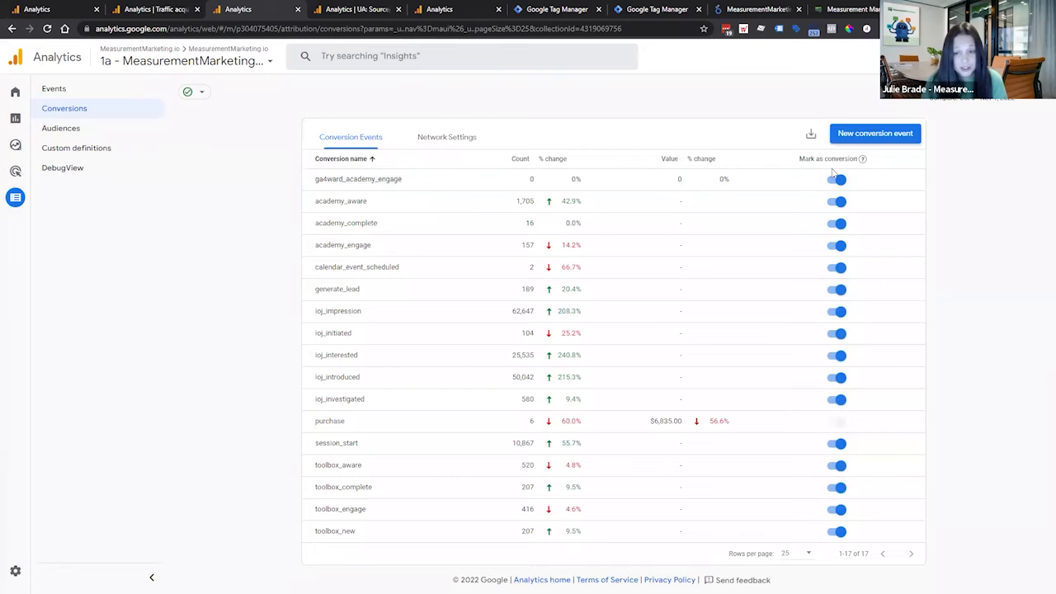
# Step: Register ga4ward_academy_aware as a new conversion event
pyautogui.click(858, 136)
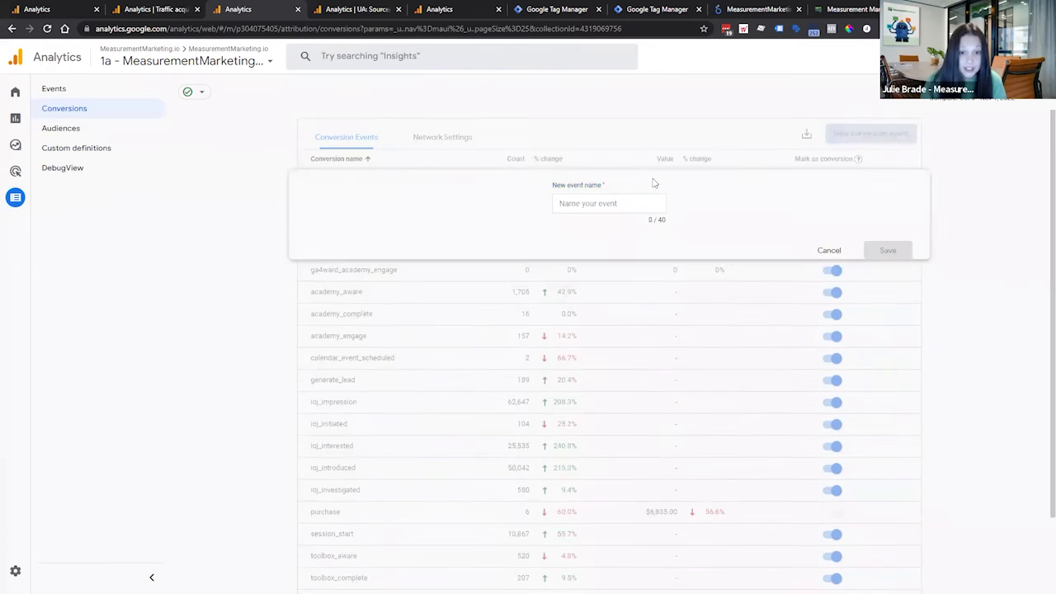
pyautogui.hotkey('ctrl', 'v')
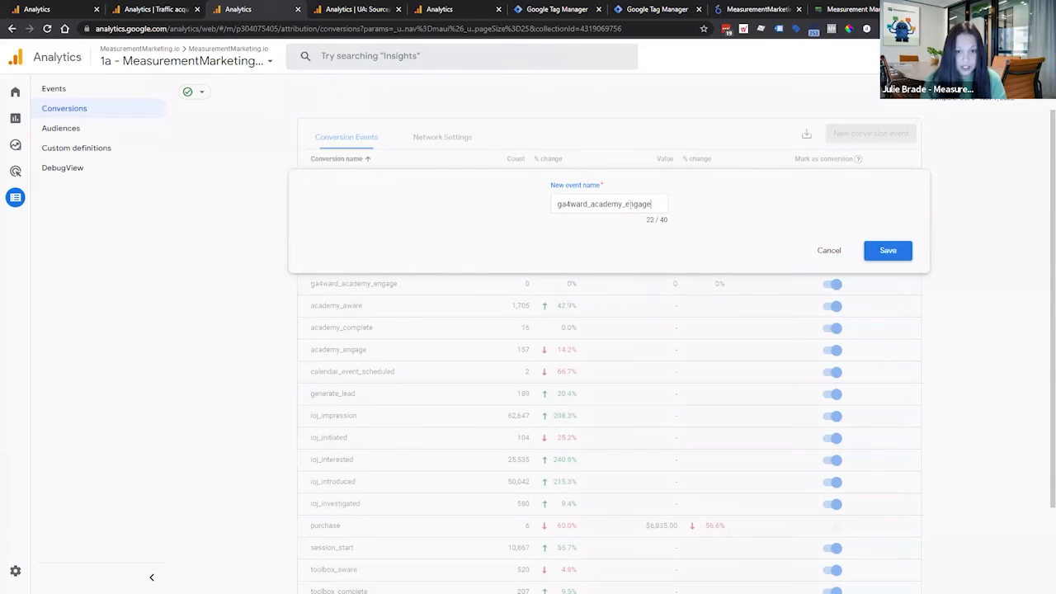
pyautogui.moveTo(627, 204); pyautogui.dragTo(655, 204)
pyautogui.write('aware')
pyautogui.click(879, 250)
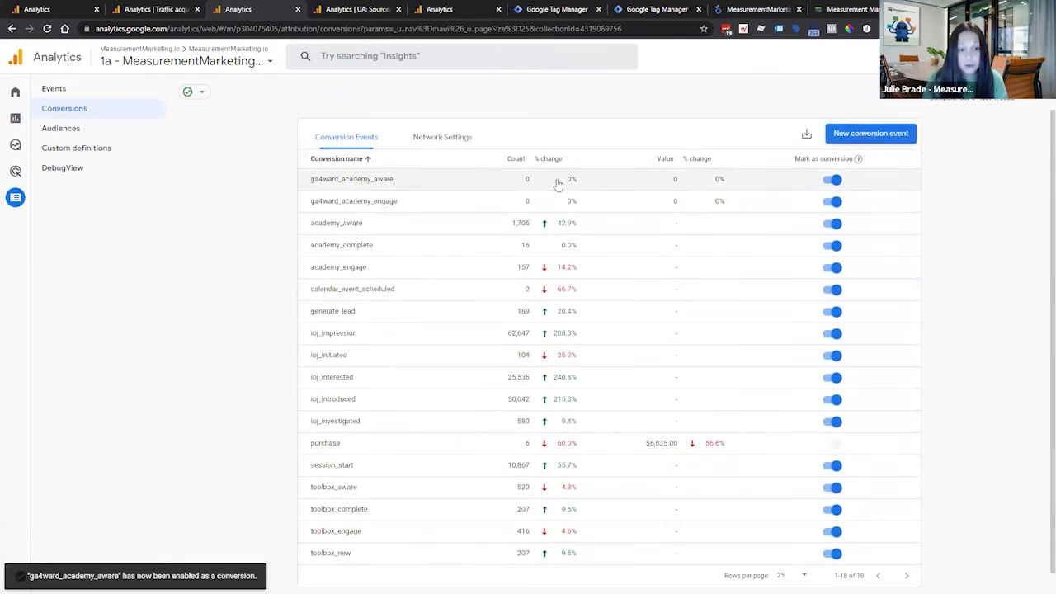
# Step: Register ga4ward_academy_complete as a new conversion event
pyautogui.click(870, 133)
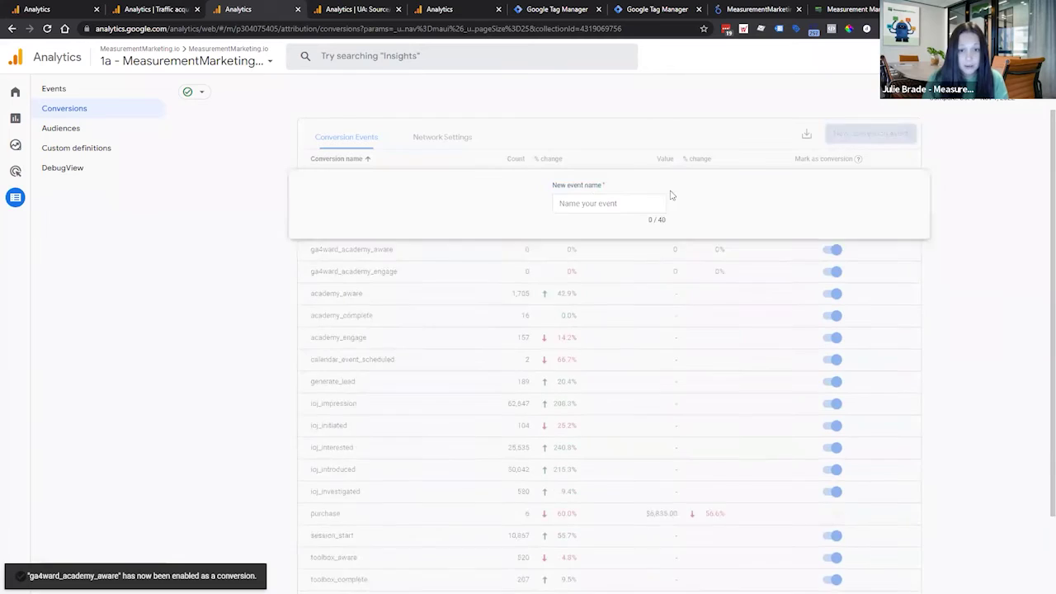
pyautogui.hotkey('ctrl', 'v')
pyautogui.hotkey('shift', 'Left')
pyautogui.hotkey('shift', 'Left')
pyautogui.hotkey('shift', 'Left')
pyautogui.hotkey('shift', 'Left')
pyautogui.hotkey('shift', 'Left')
pyautogui.hotkey('shift', 'Left')
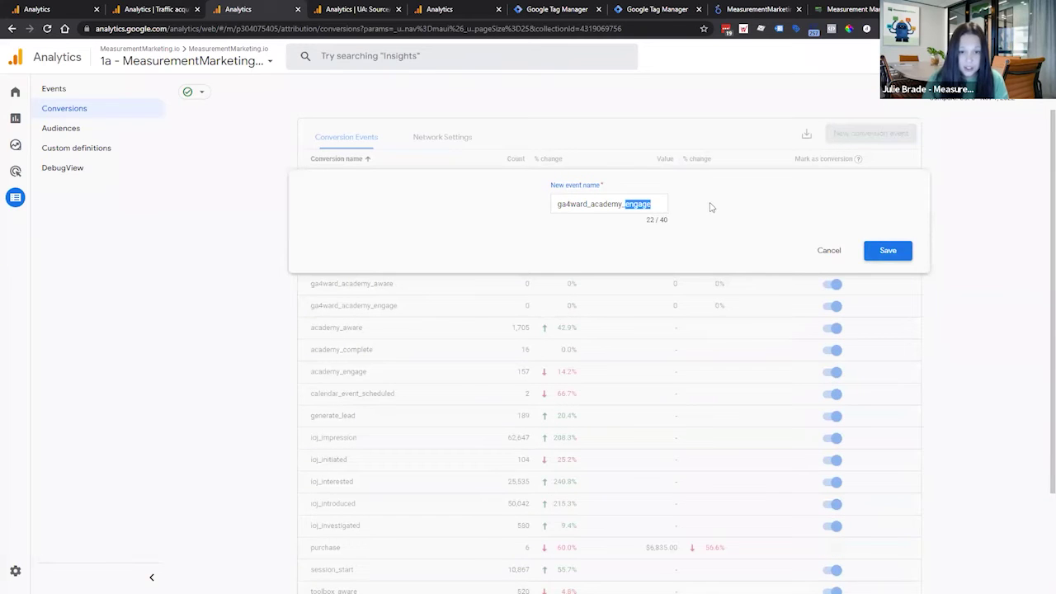
pyautogui.write('complet')
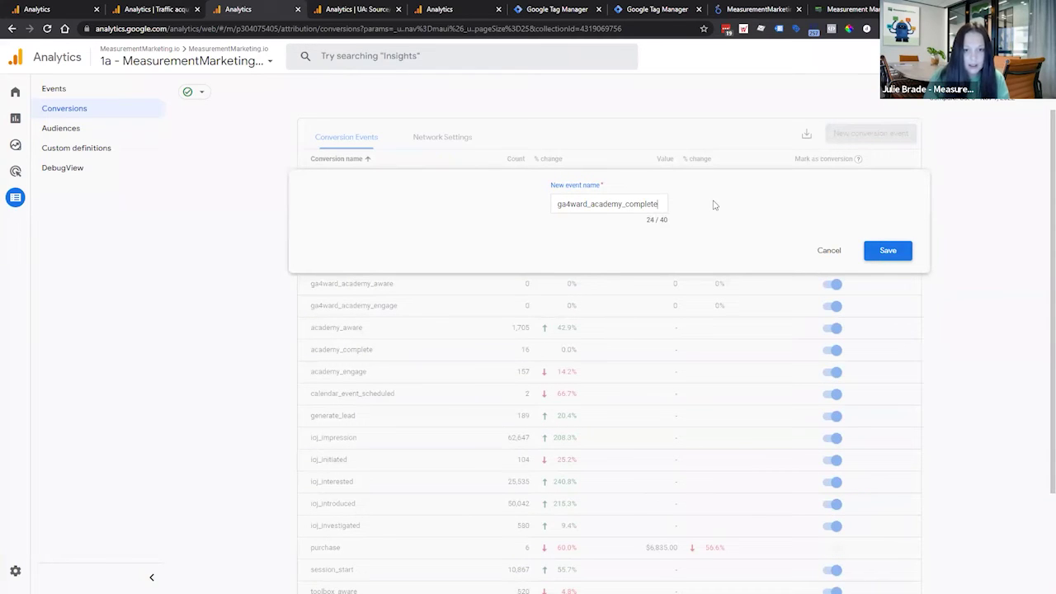
pyautogui.click(894, 251)
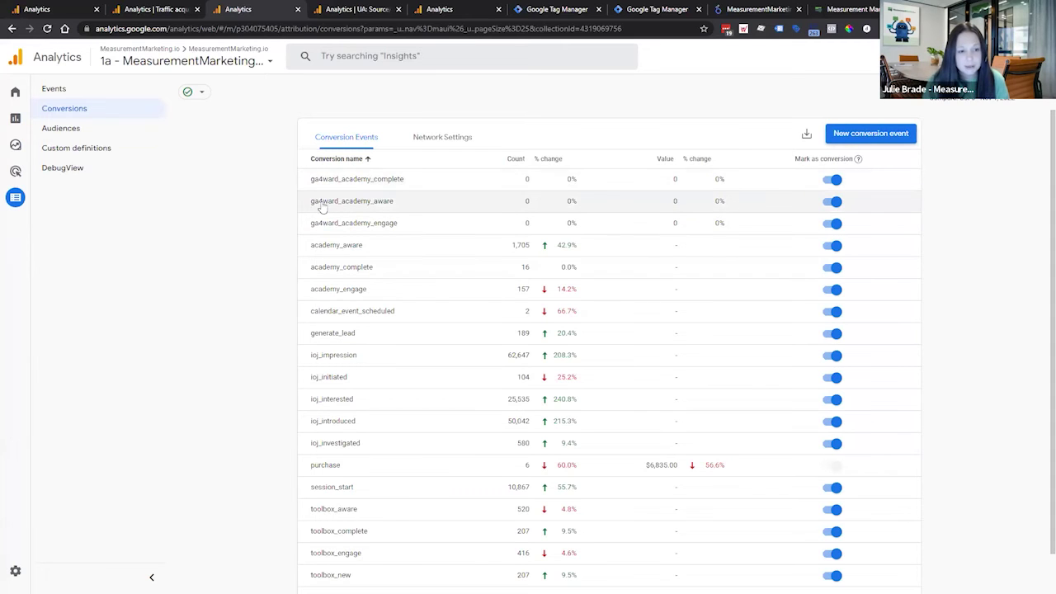
# Step: Disable ioj_interested in the conversion events, and mark it as a conversion again from the existing events list
pyautogui.scroll(-2, 857, 311)
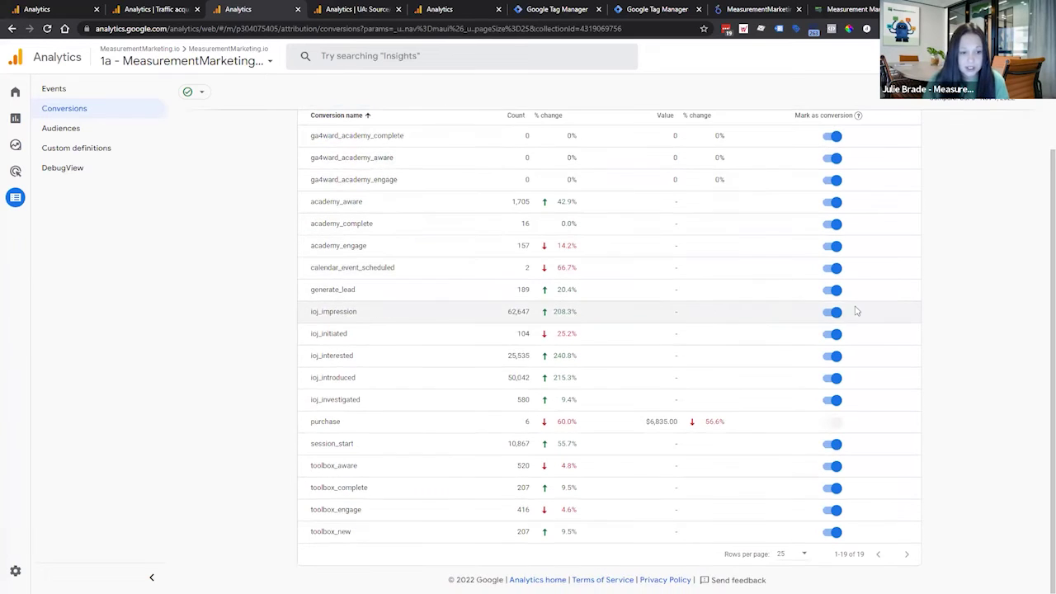
pyautogui.click(836, 355)
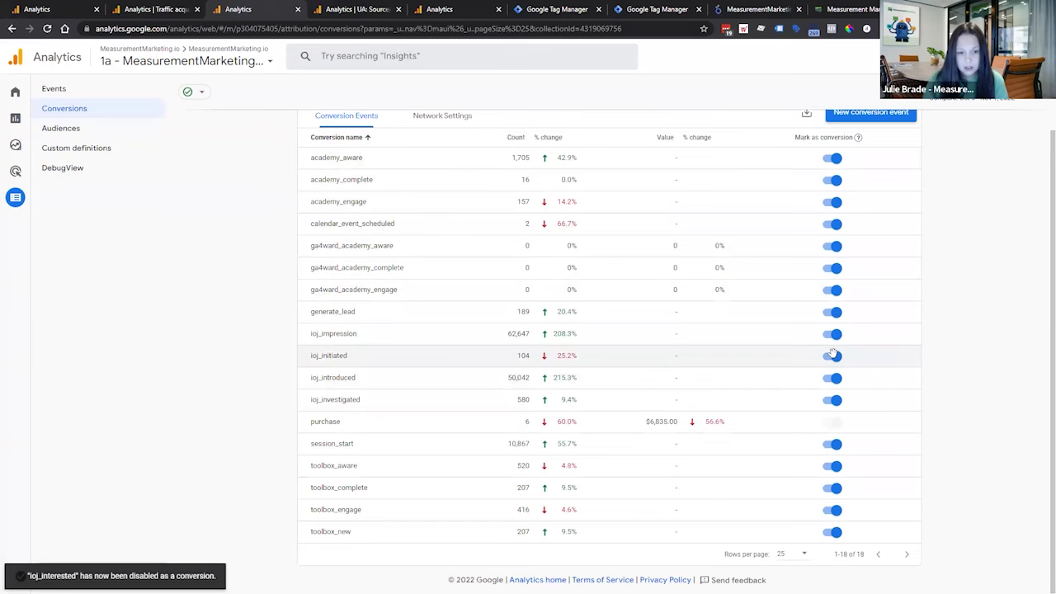
pyautogui.click(76, 91)
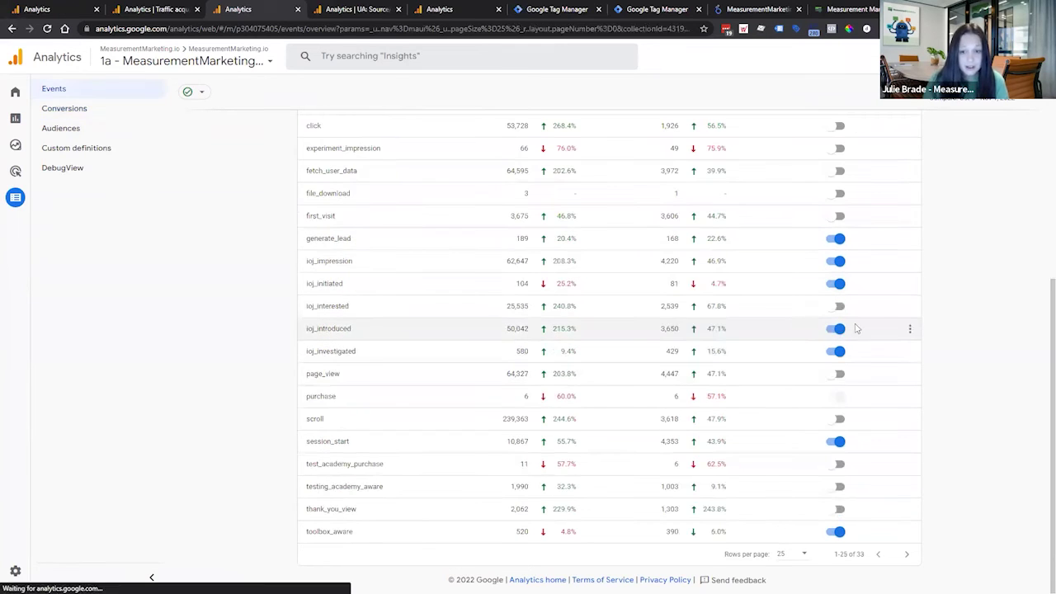
pyautogui.click(836, 306)
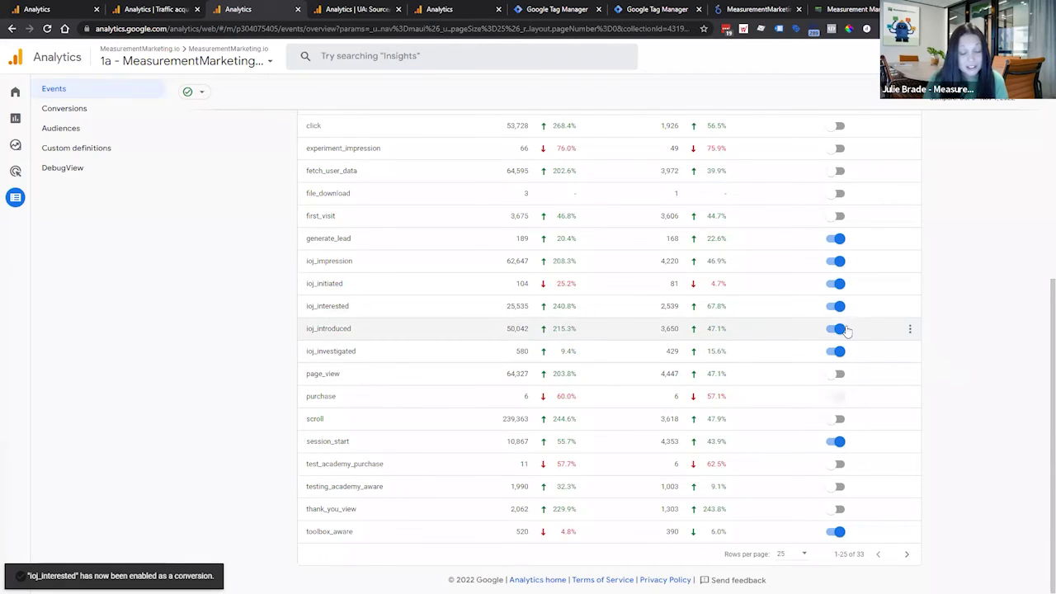
pyautogui.scroll(3, 908, 347)
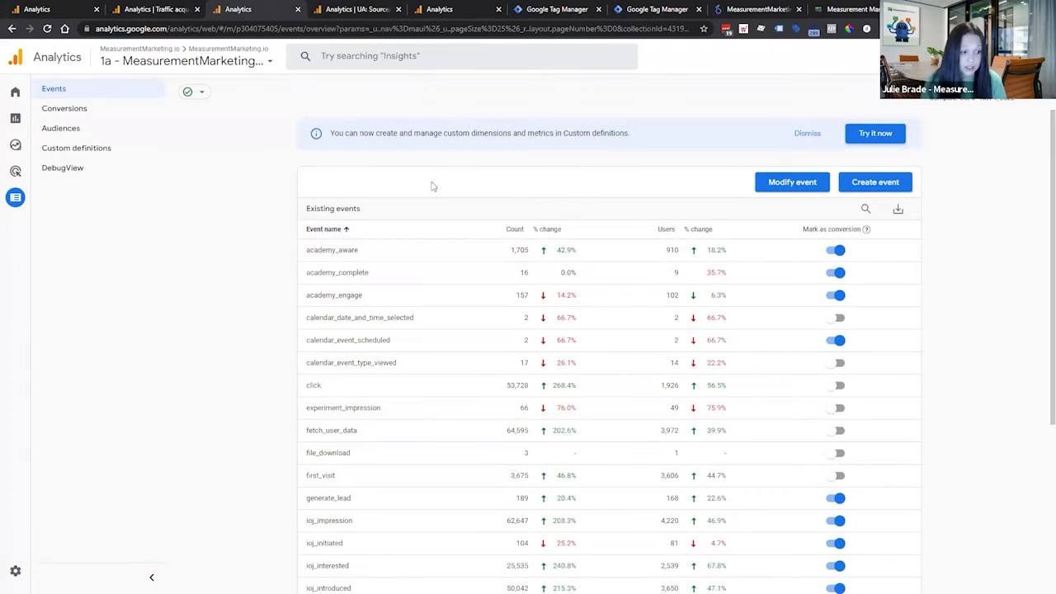
# Step: Glance at the UA: Source/Medium report, and bring up the Academy A.C.E. funnel exploration
pyautogui.click(343, 12)
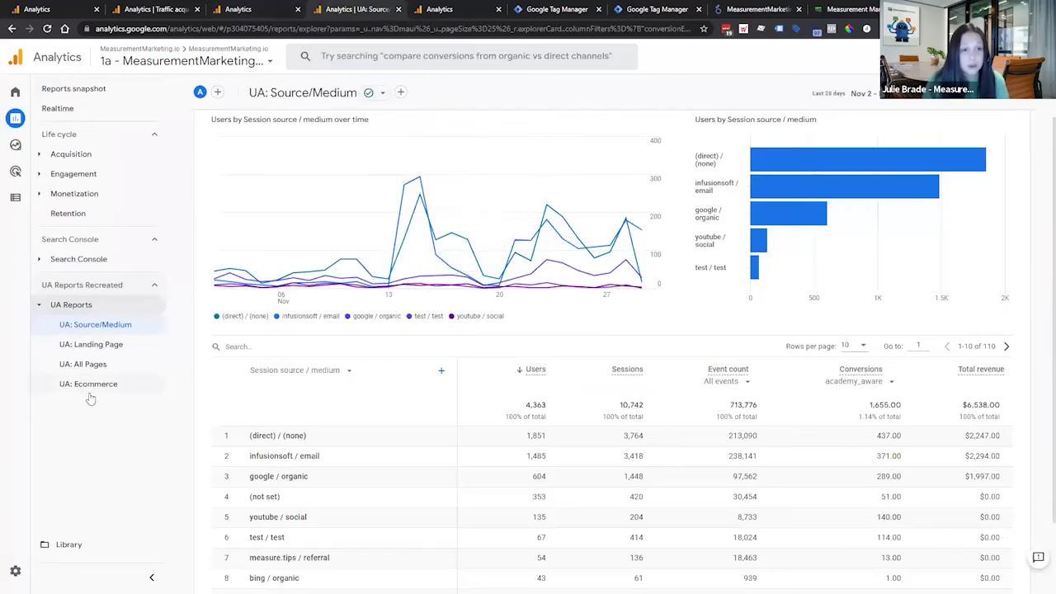
pyautogui.click(434, 9)
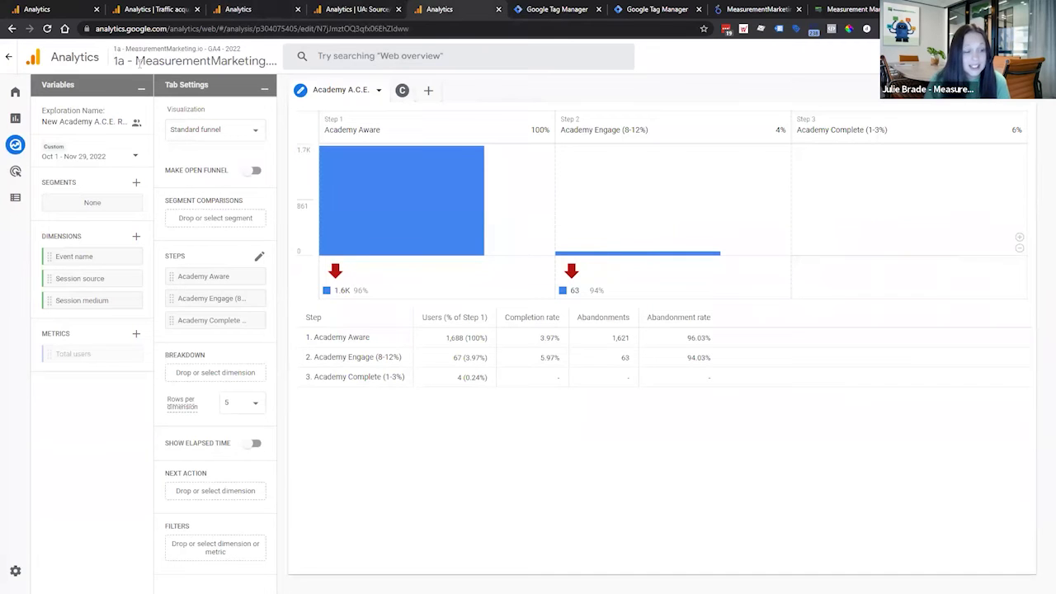
pyautogui.moveTo(12, 146)
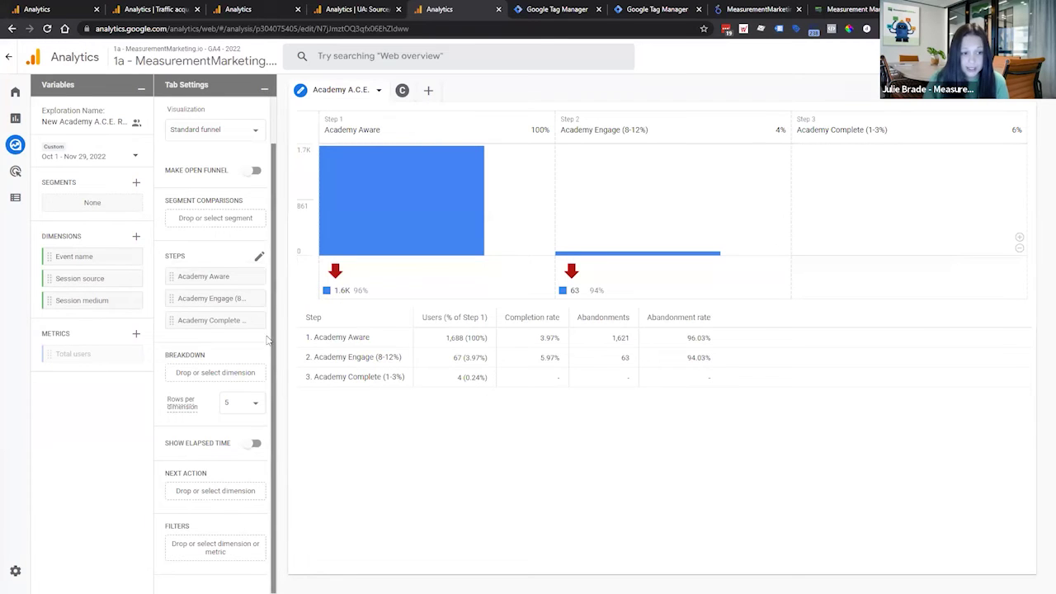
# Step: Inspect the funnel steps and their events academy_aware, academy_engage and academy_complete, and close the step editor without changes
pyautogui.click(259, 258)
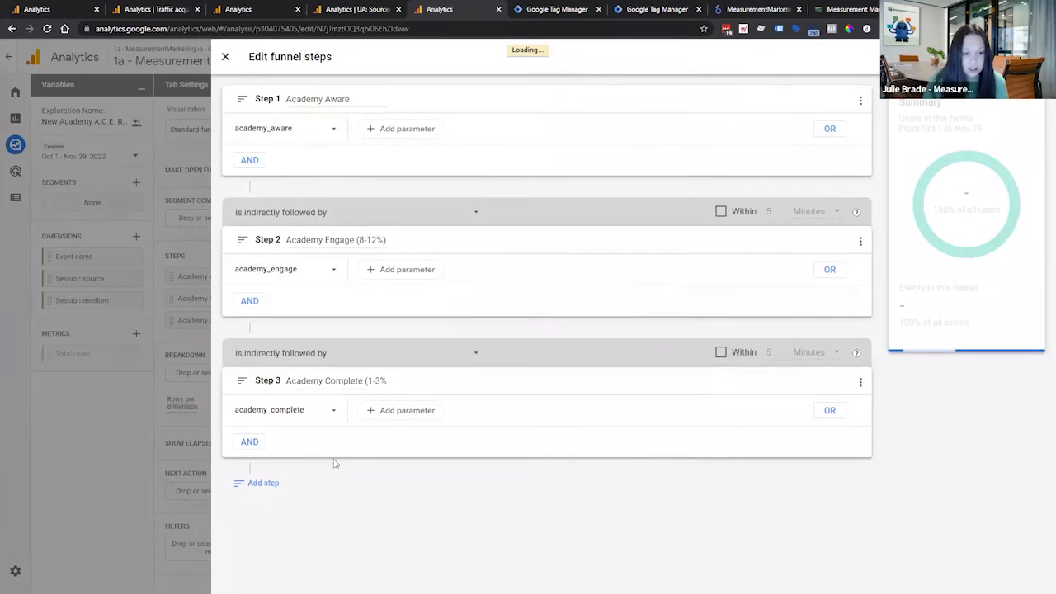
pyautogui.click(330, 129)
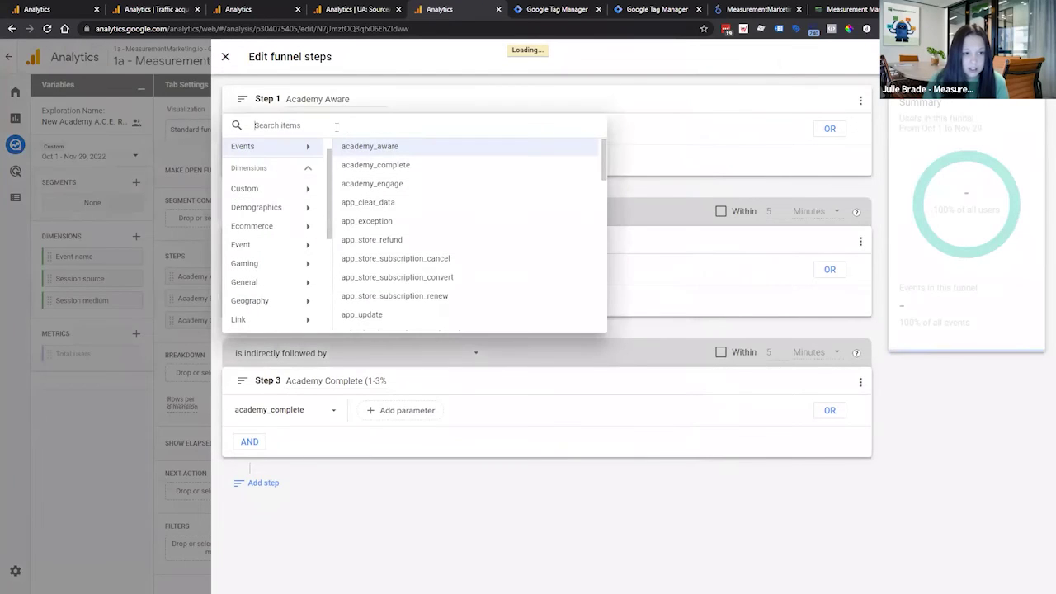
pyautogui.click(390, 157)
pyautogui.click(272, 270)
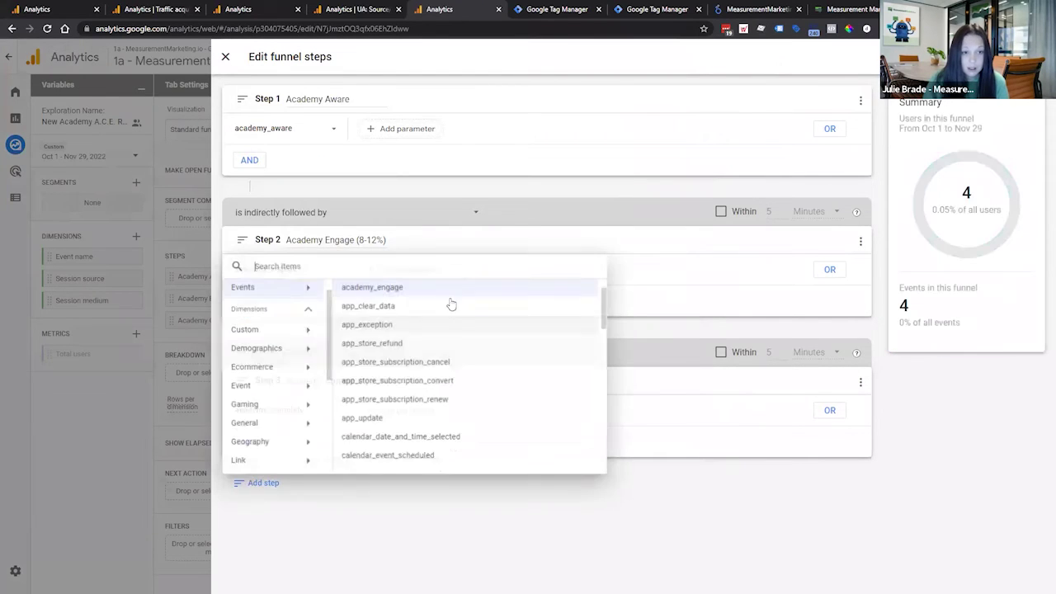
pyautogui.click(453, 289)
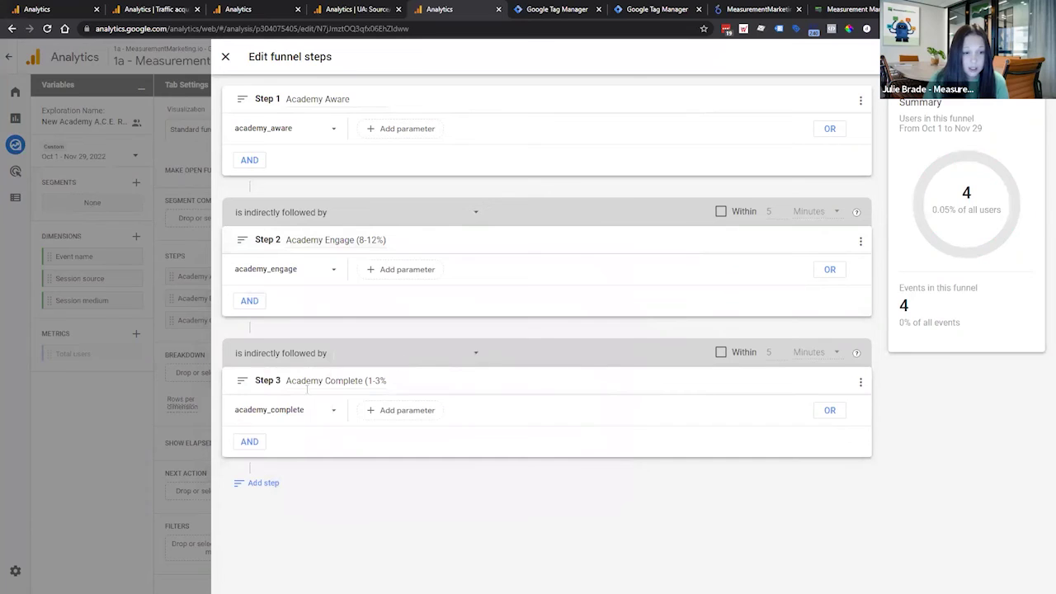
pyautogui.click(314, 410)
pyautogui.click(461, 528)
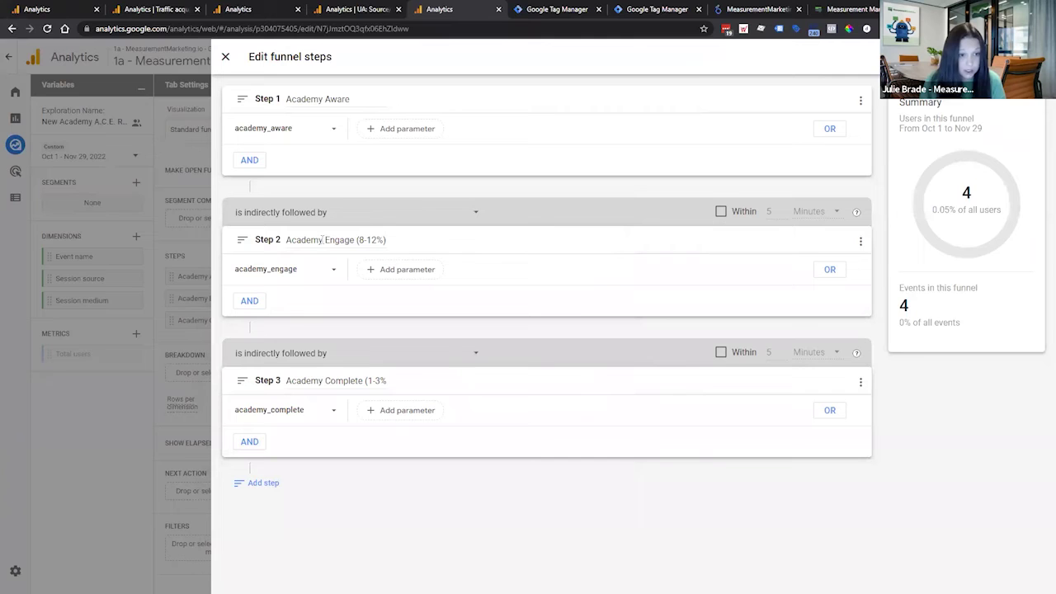
pyautogui.click(143, 401)
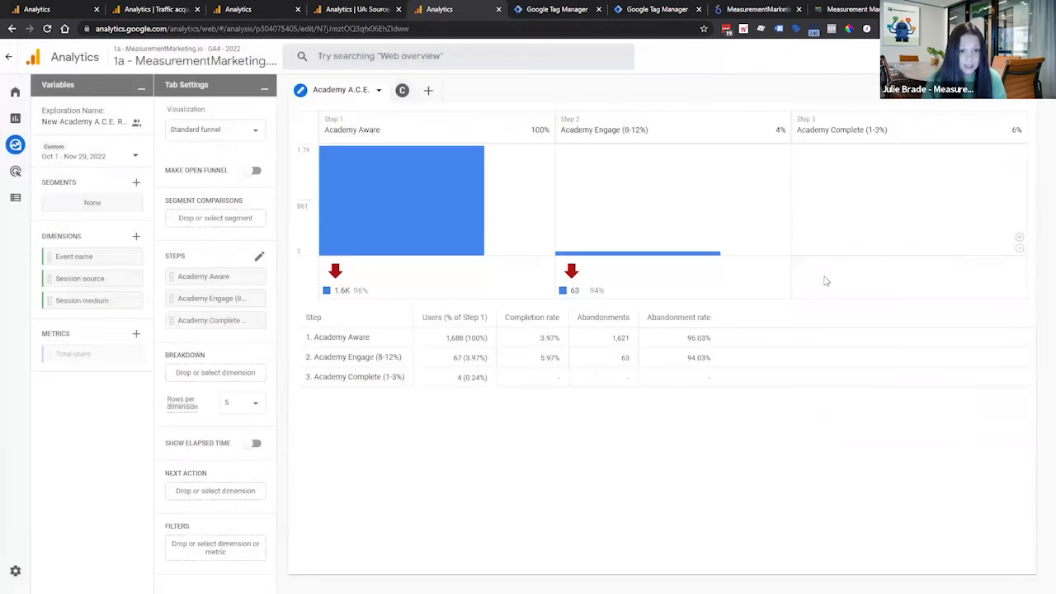
# Step: Recheck the name of the Academy Engage step in the funnel steps, and break the funnel down by Session source
pyautogui.click(259, 257)
pyautogui.moveTo(355, 240); pyautogui.dragTo(402, 245)
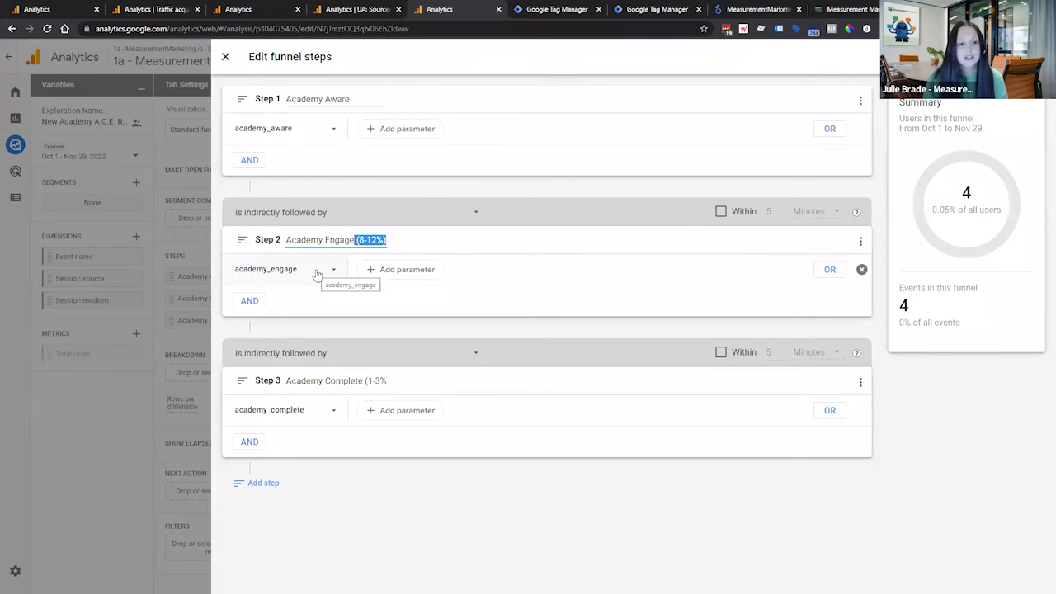
pyautogui.click(327, 240)
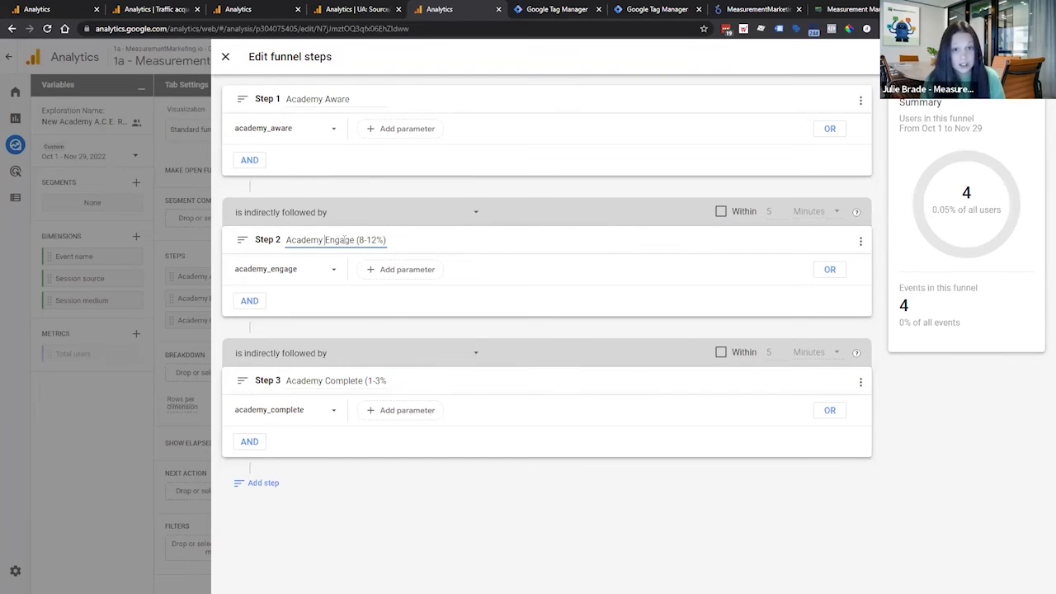
pyautogui.click(127, 383)
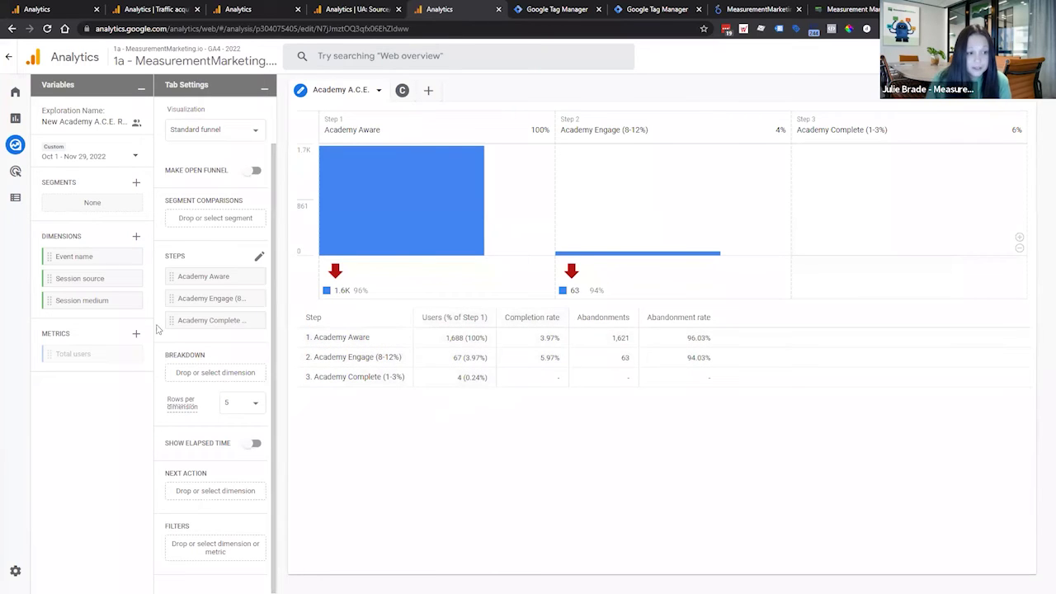
pyautogui.moveTo(92, 280); pyautogui.dragTo(231, 384)
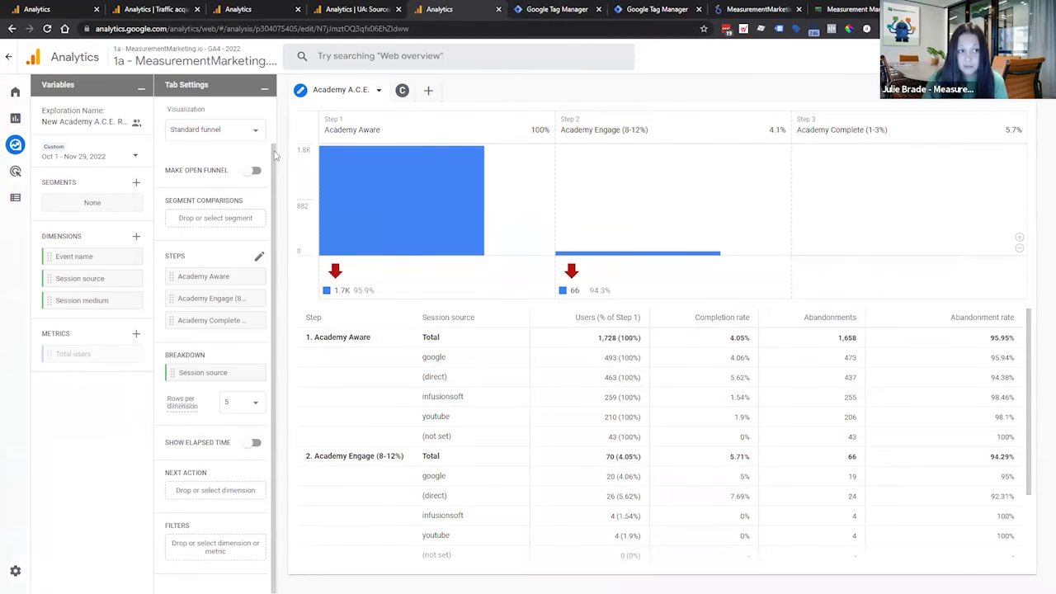
# Step: Switch to Google Tag Manager and open the GA4 - academy_aware tag to examine its configuration and firing trigger
pyautogui.click(563, 11)
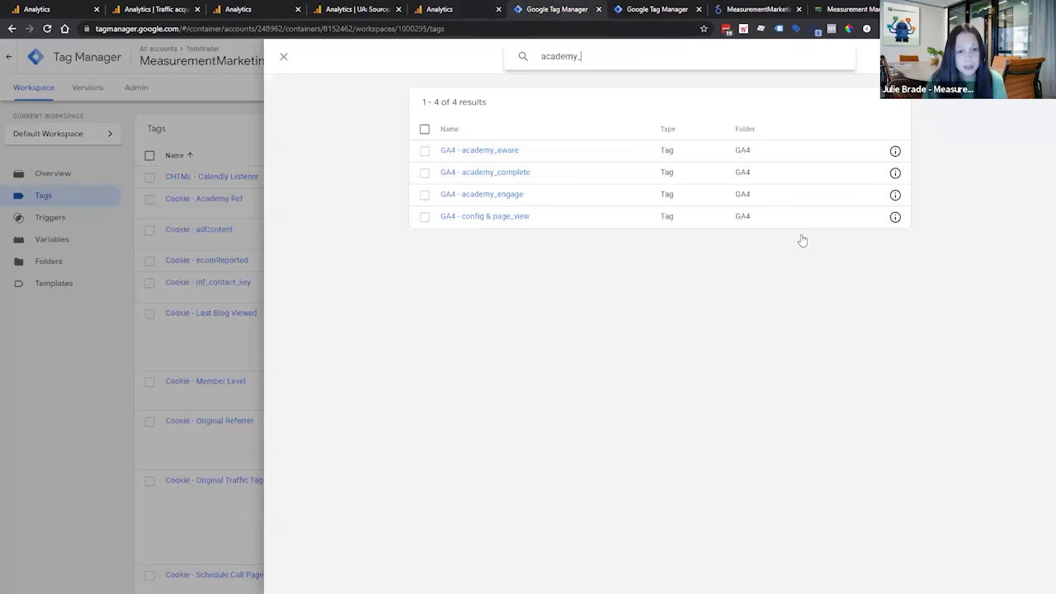
pyautogui.click(491, 155)
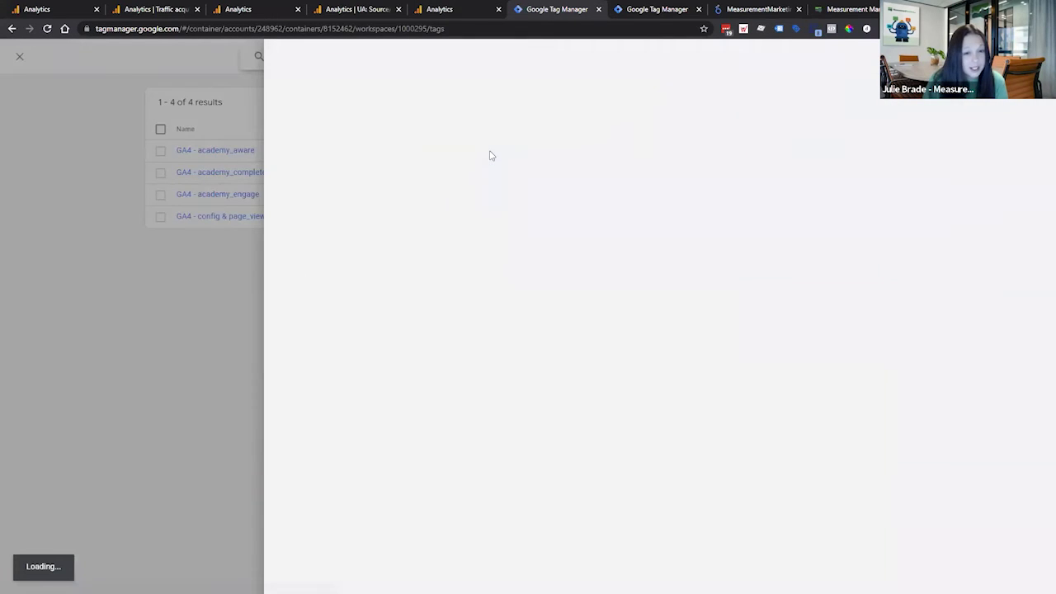
pyautogui.click(632, 226)
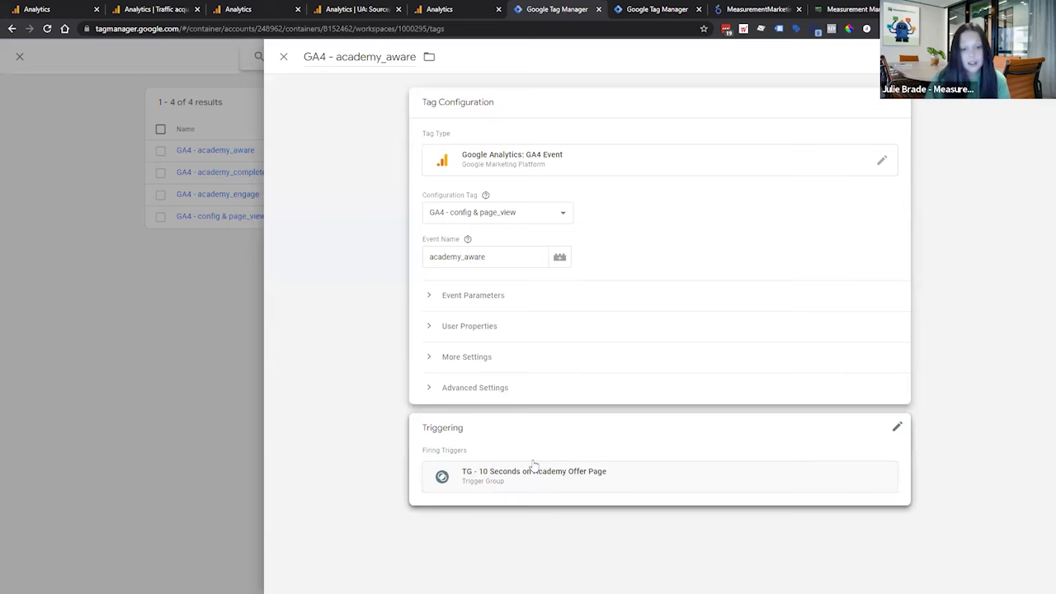
# Step: Close the GA4 - academy_aware tag and examine the event name and firing trigger of the GA4 - academy_engage tag
pyautogui.click(153, 358)
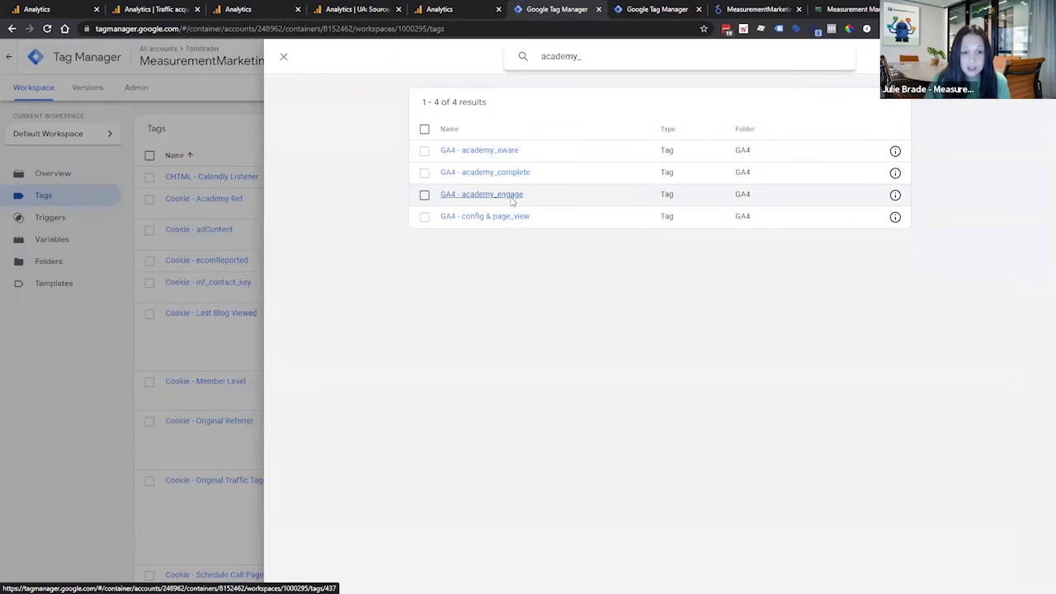
pyautogui.click(510, 201)
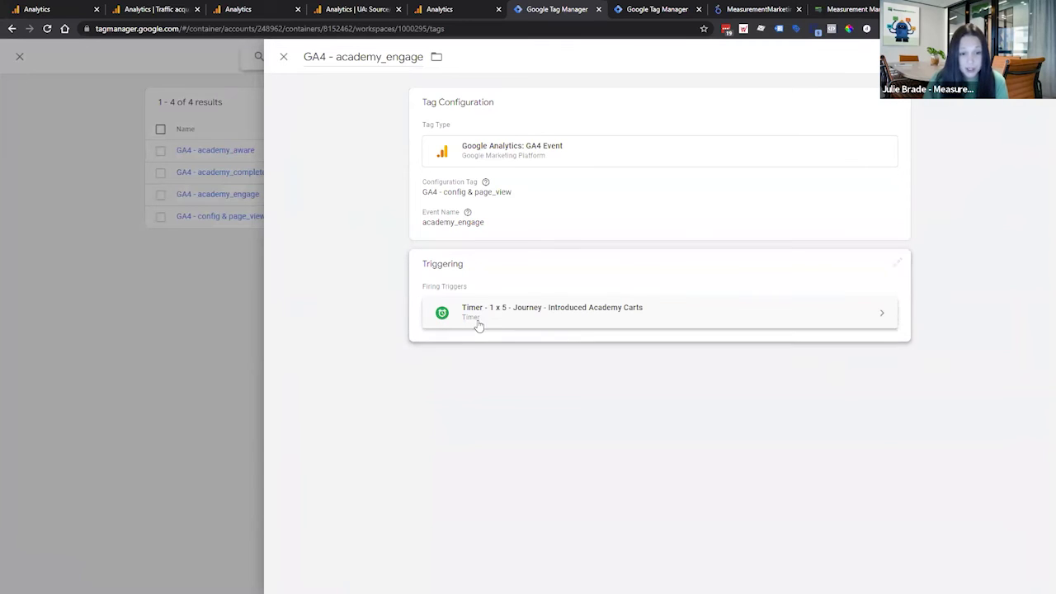
pyautogui.click(176, 281)
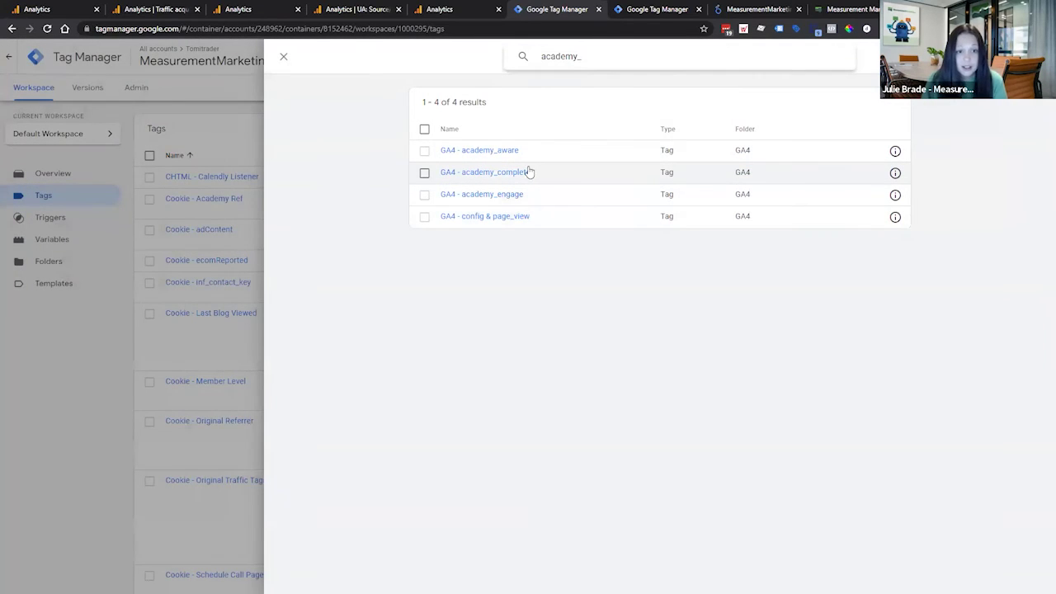
# Step: Examine the GA4 - academy_complete tag's event name and firing trigger, then close it and clear its selection in the results
pyautogui.click(529, 172)
pyautogui.click(538, 193)
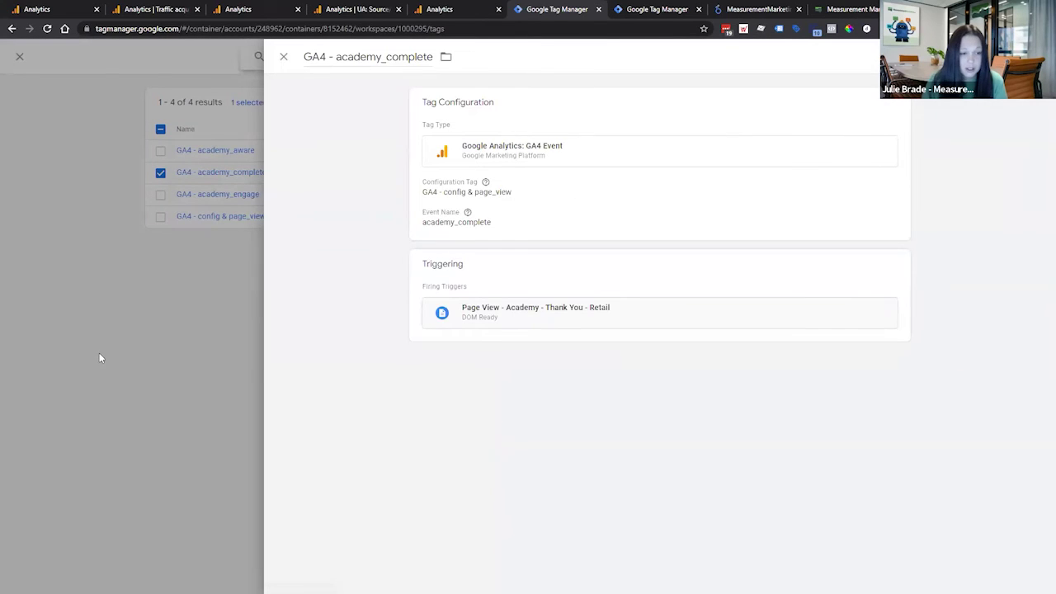
pyautogui.click(207, 339)
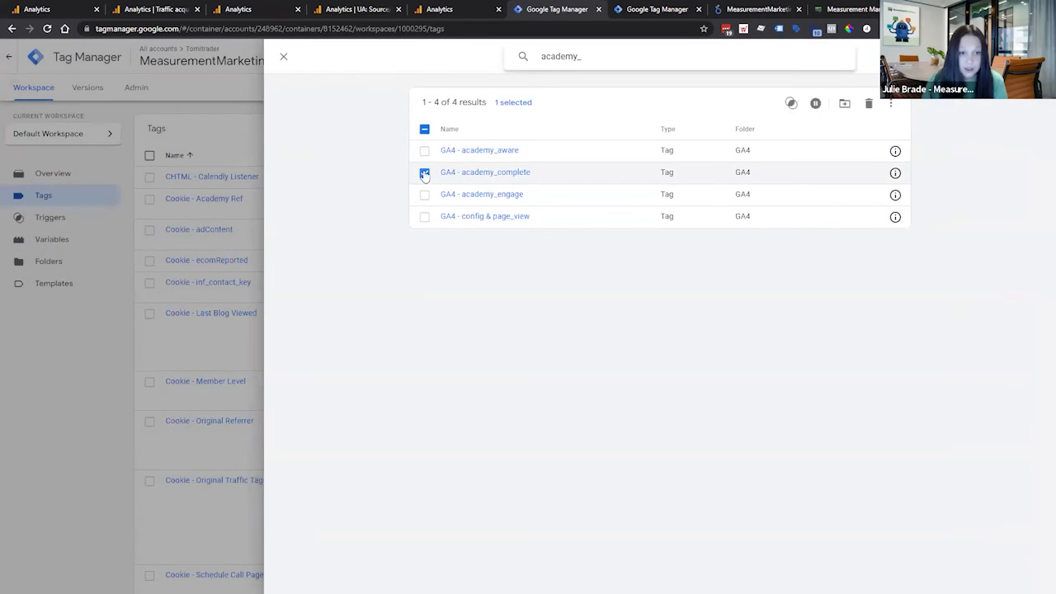
pyautogui.click(424, 173)
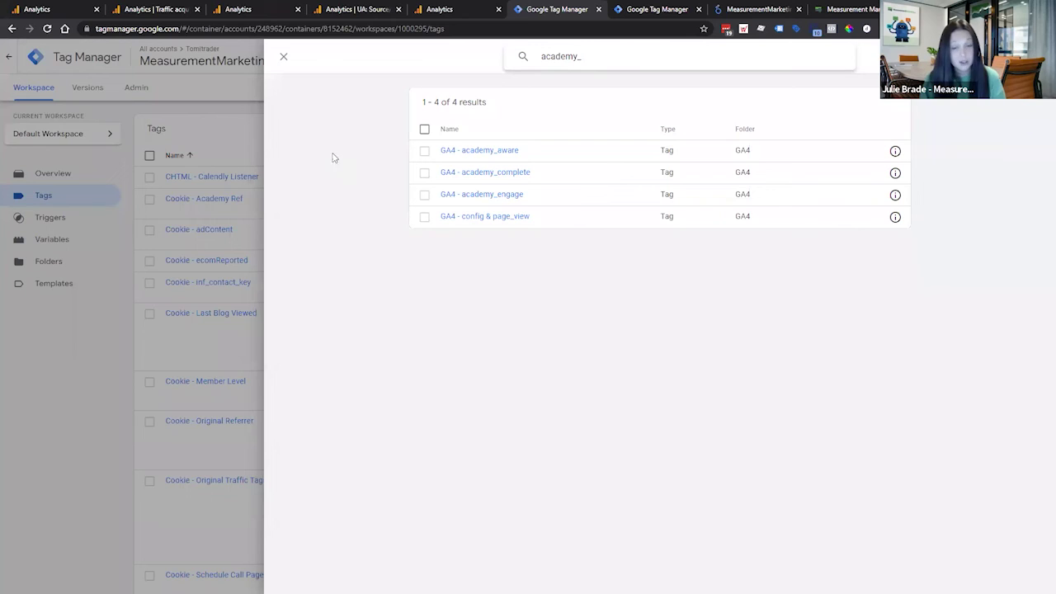
# Step: Switch to the MeasurementMarketing.io - GA4 report in Data Studio and highlight the Introduced stage's definition in the offer page funnel legend
pyautogui.click(748, 11)
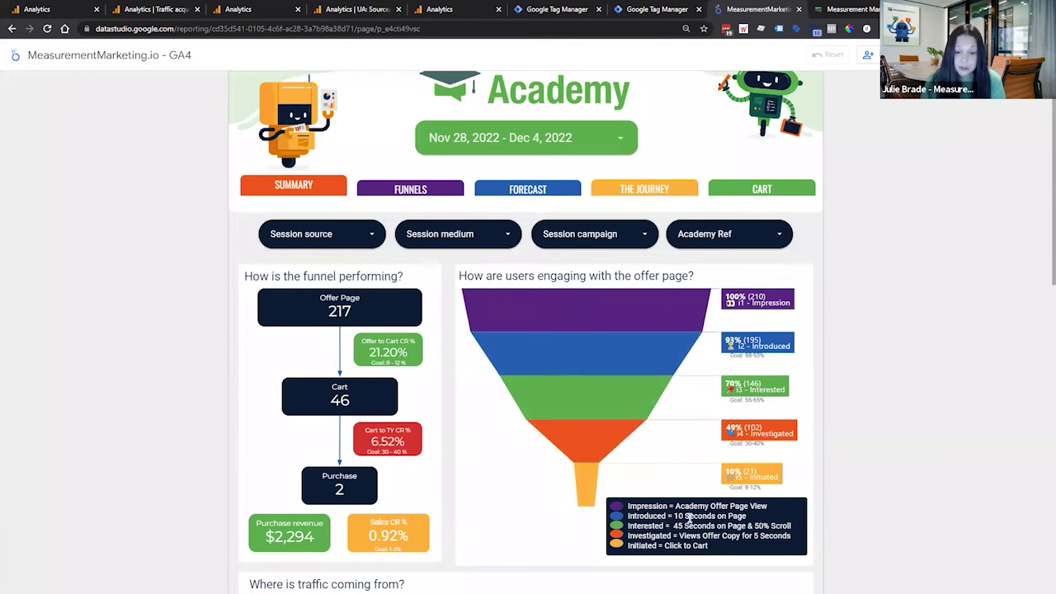
pyautogui.moveTo(662, 516); pyautogui.dragTo(752, 518)
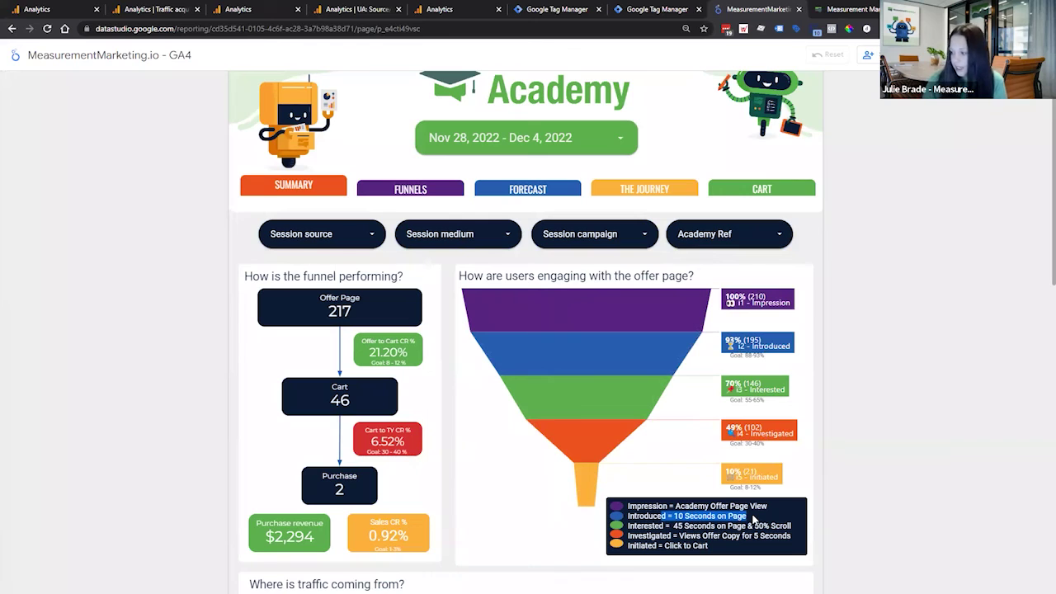